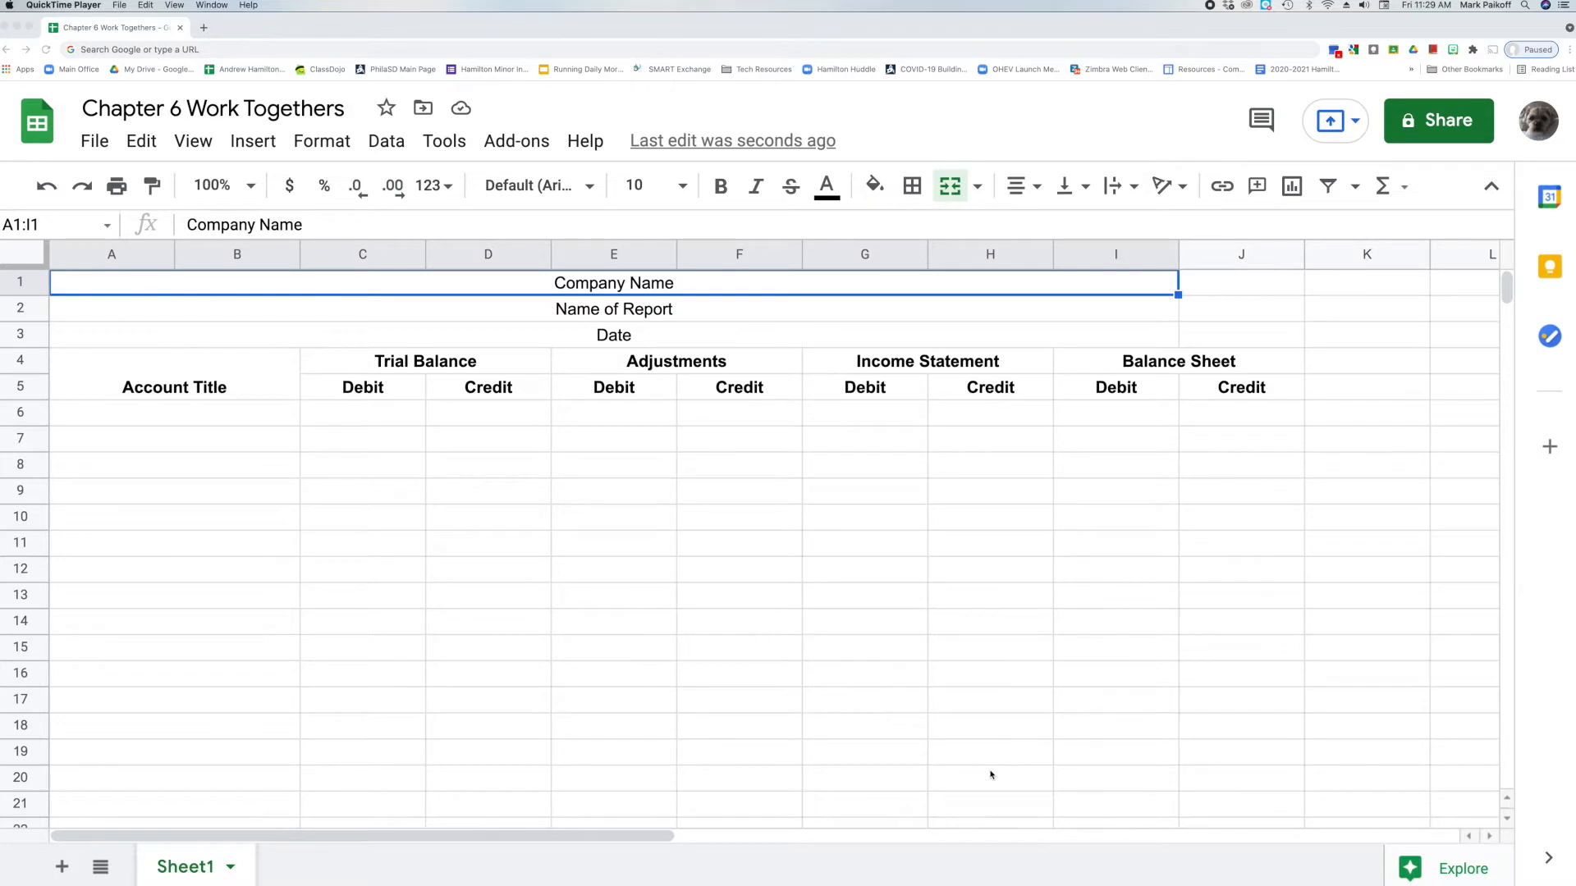
Replace the company name placeholder with "Golden Tan" and the report name placeholder with "Work Sheet".
left_click(1047, 288)
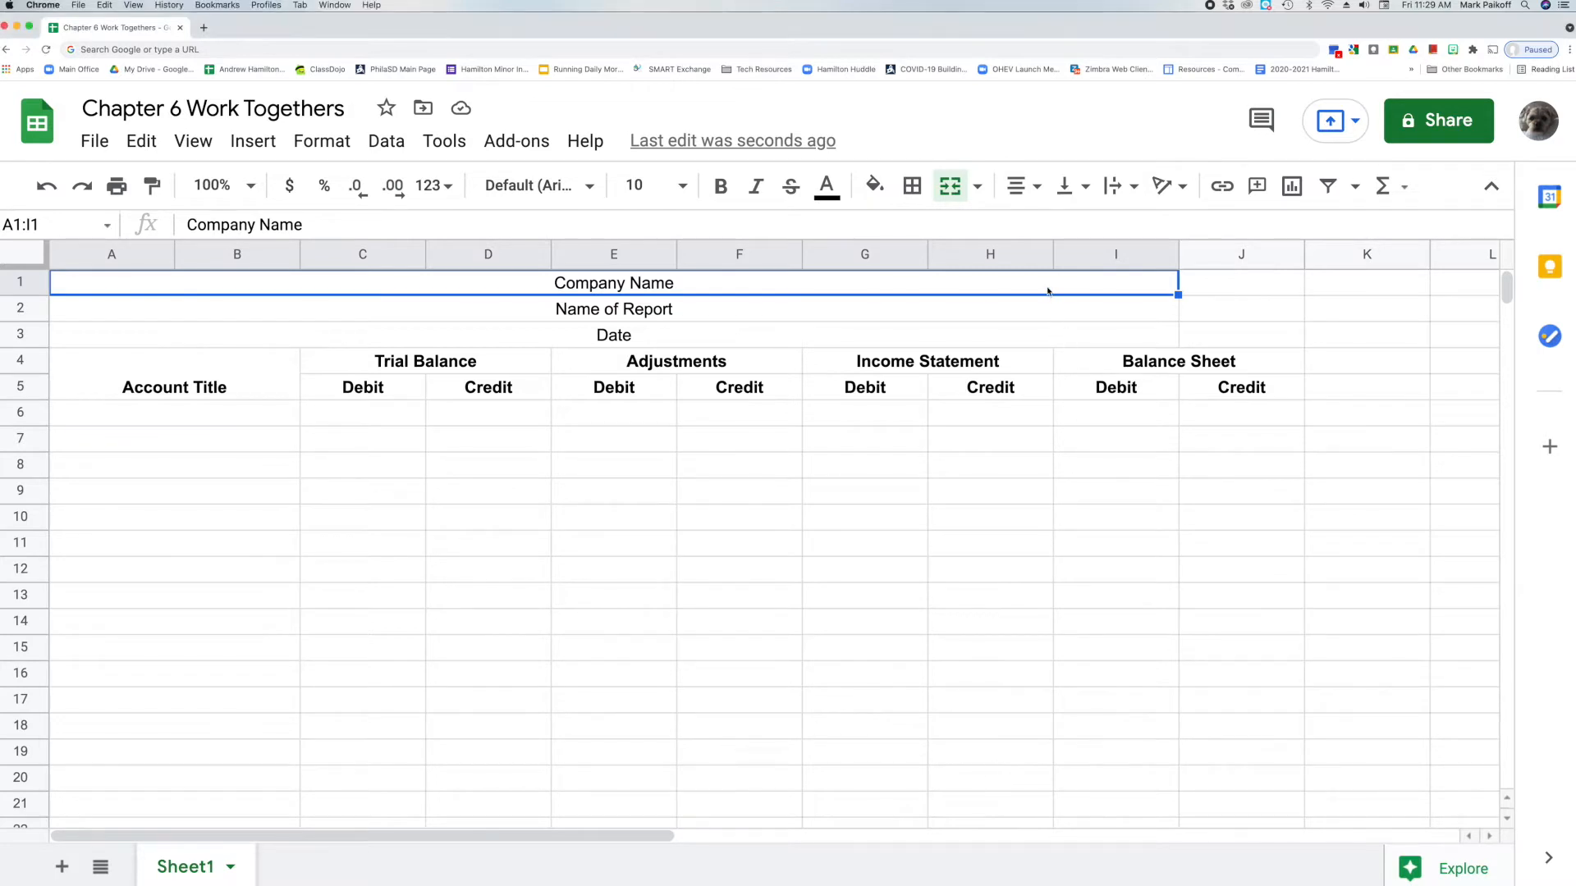
double_click(1047, 287)
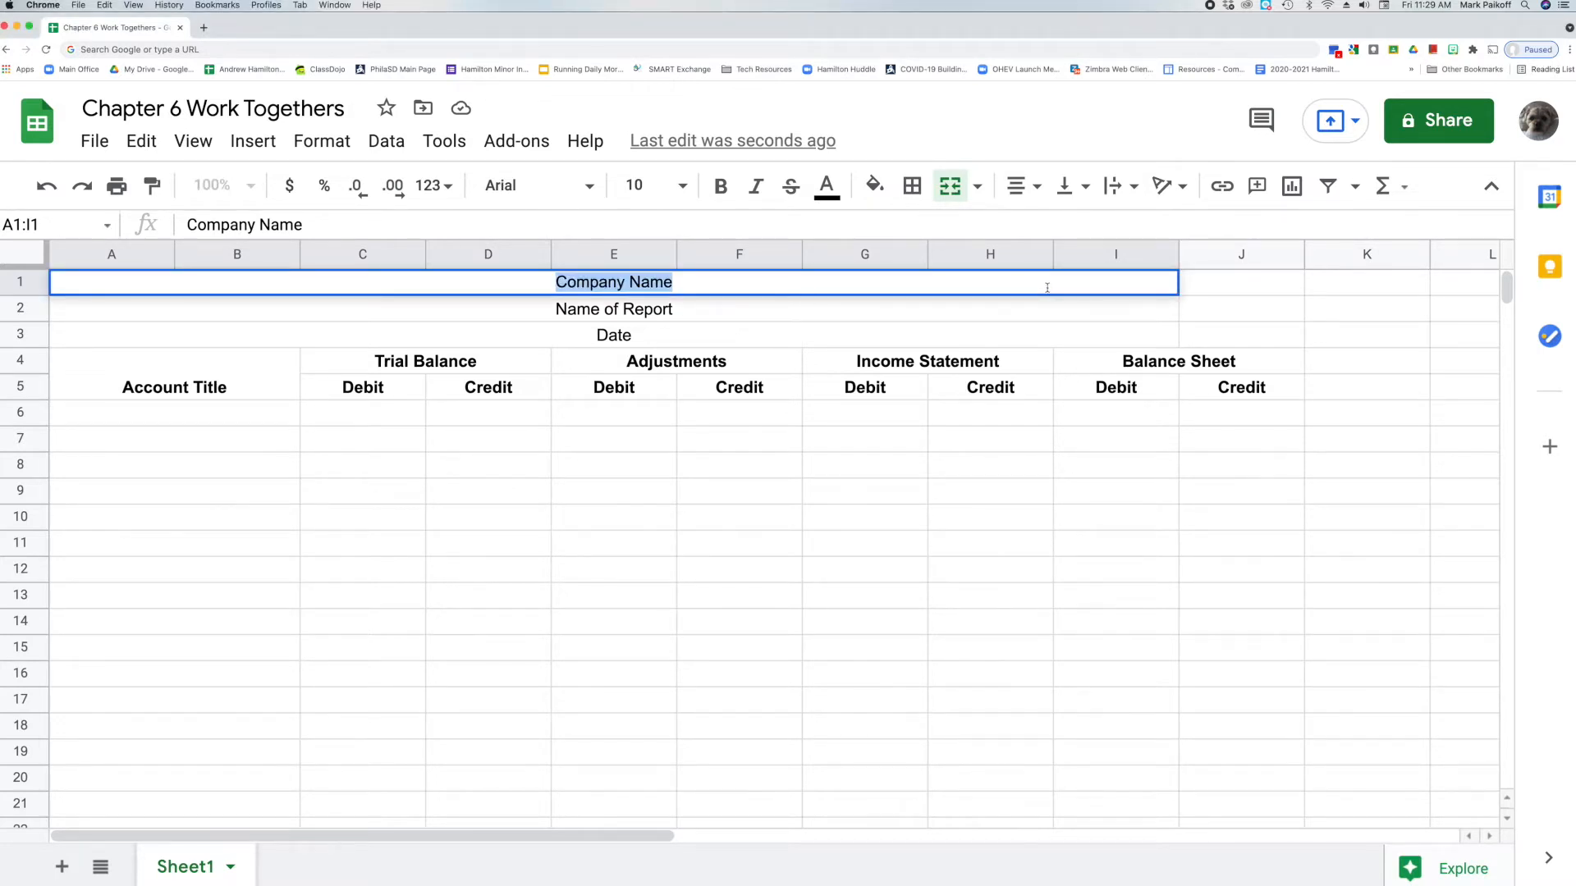
type("Golden Tan")
left_click(1067, 318)
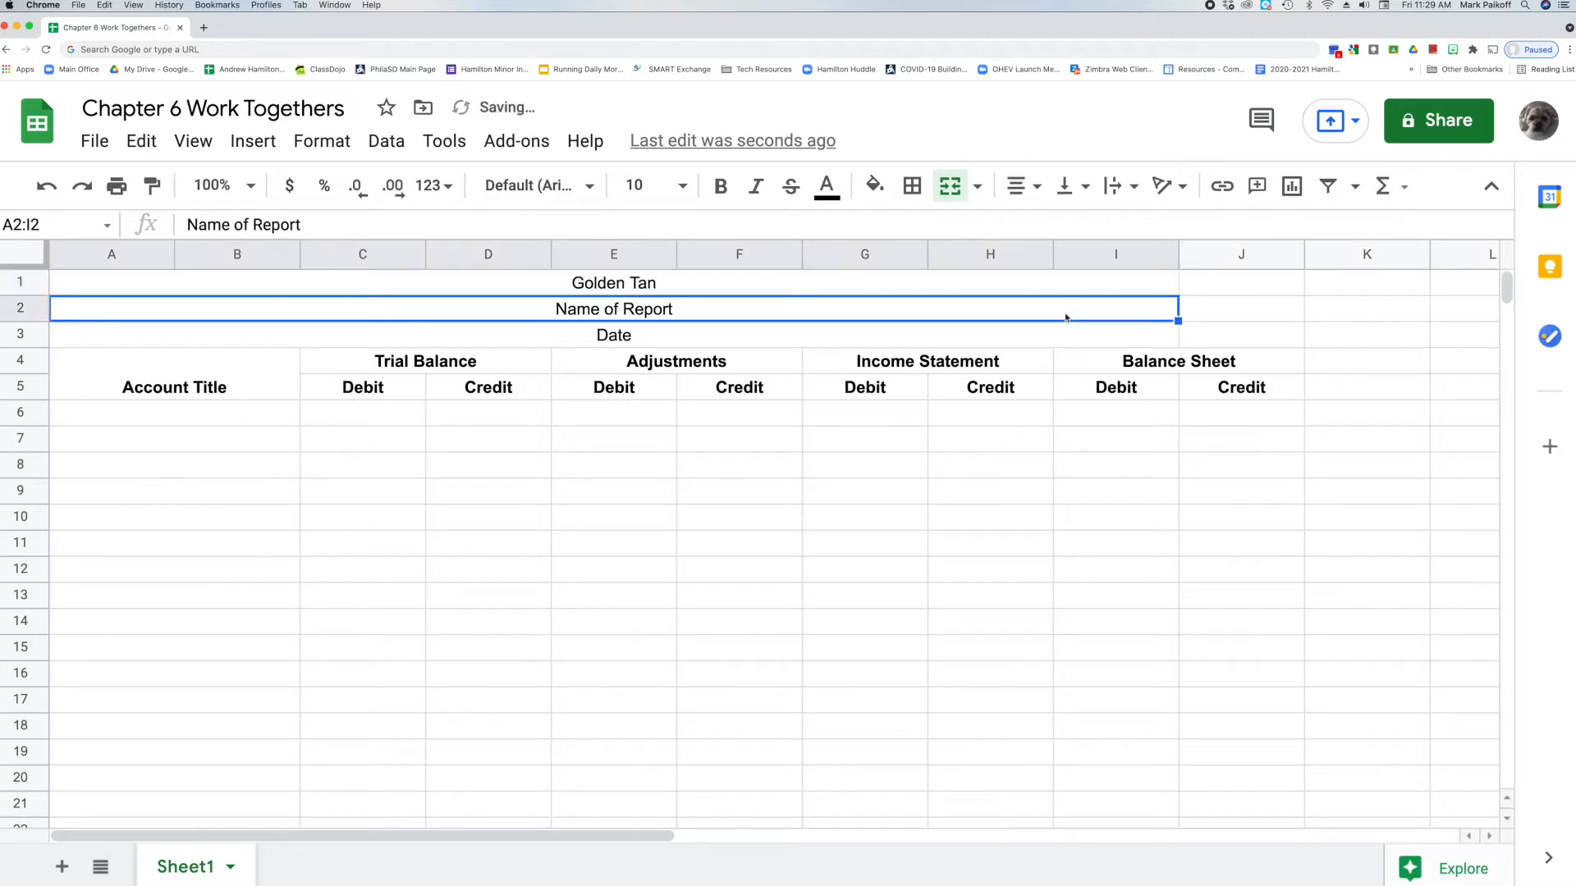
double_click(981, 307)
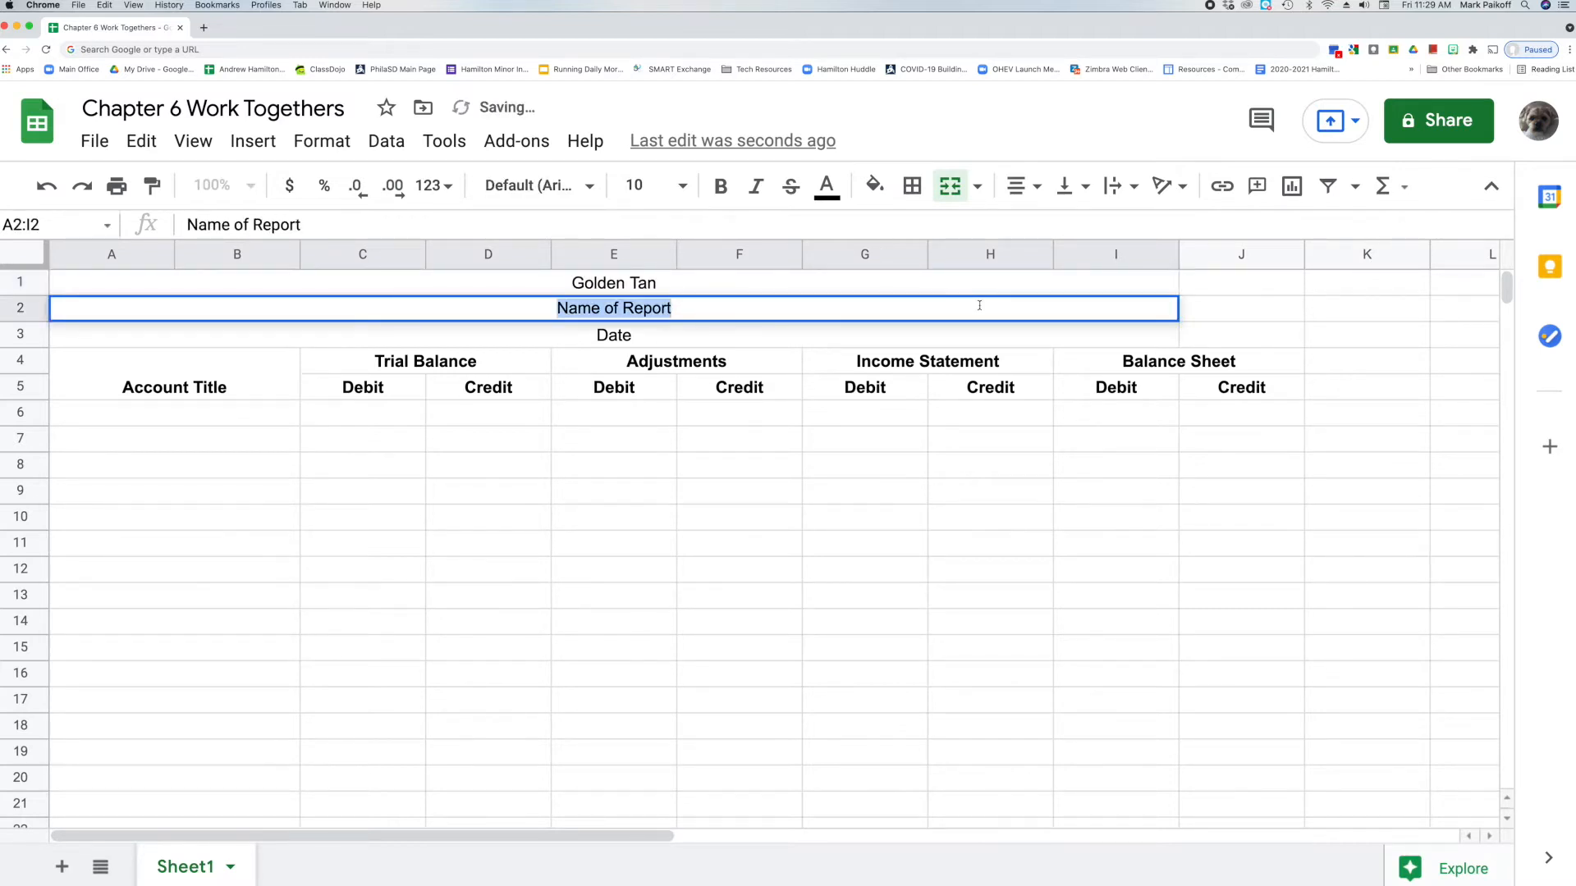
type("Wo")
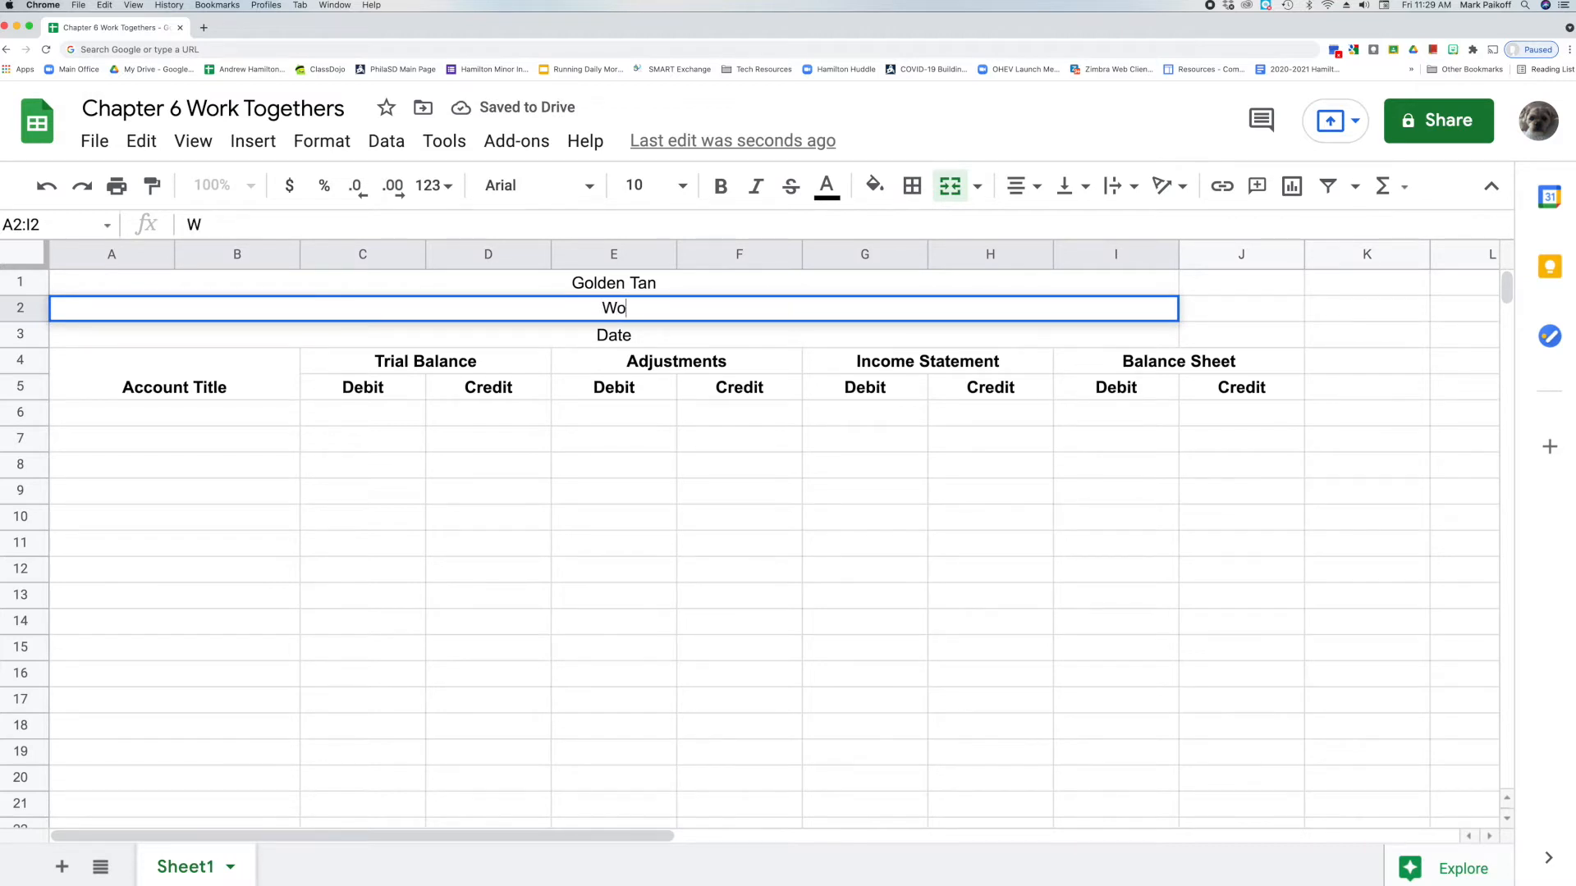
type("rk Sheet")
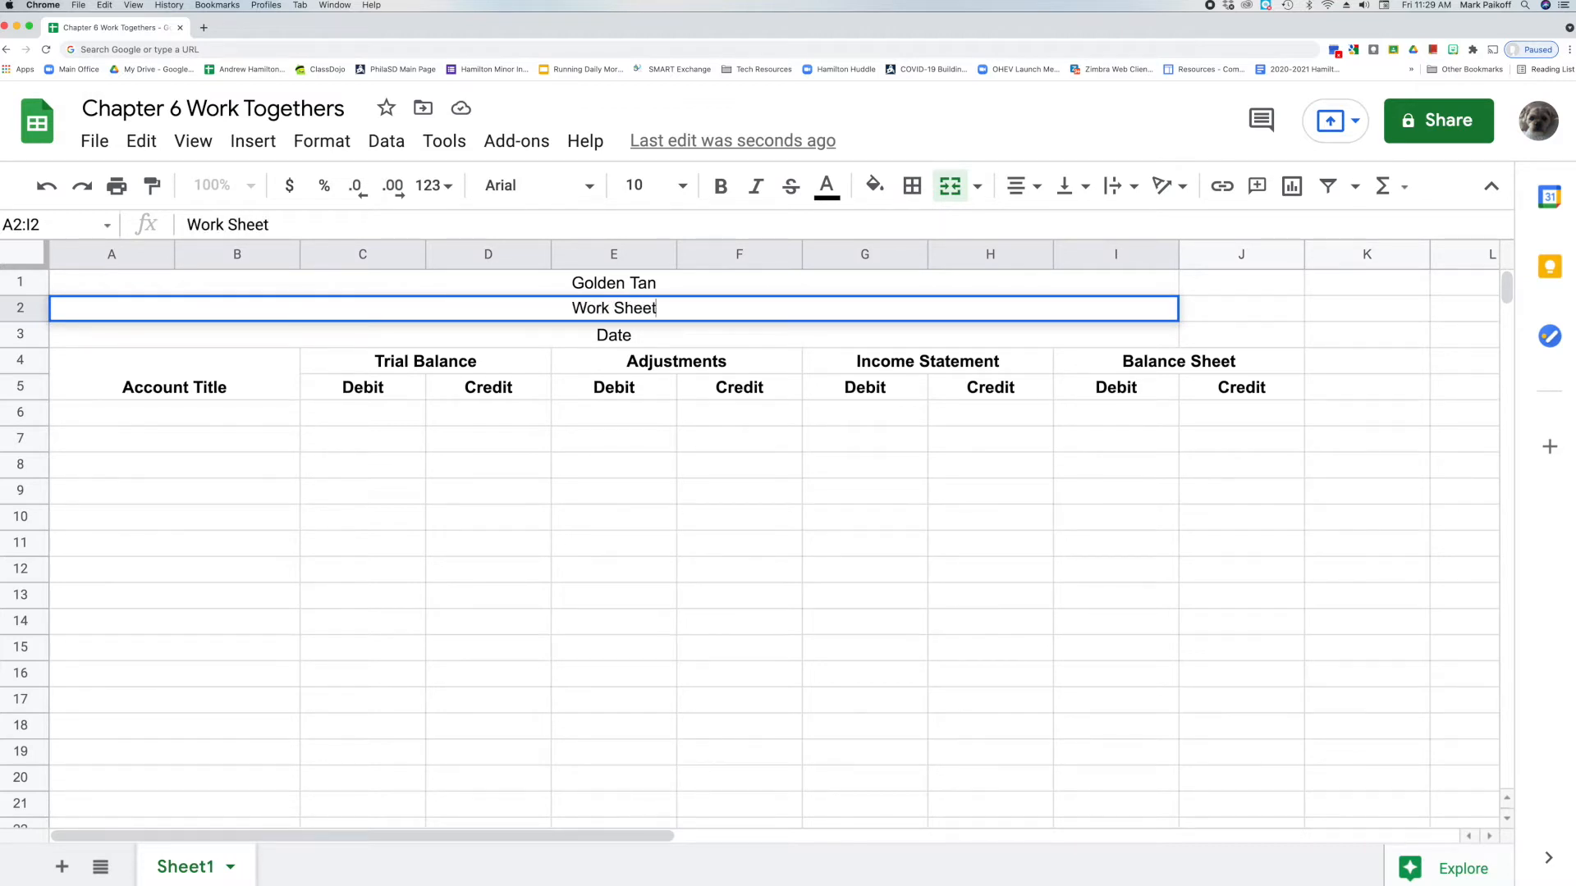
key("Return")
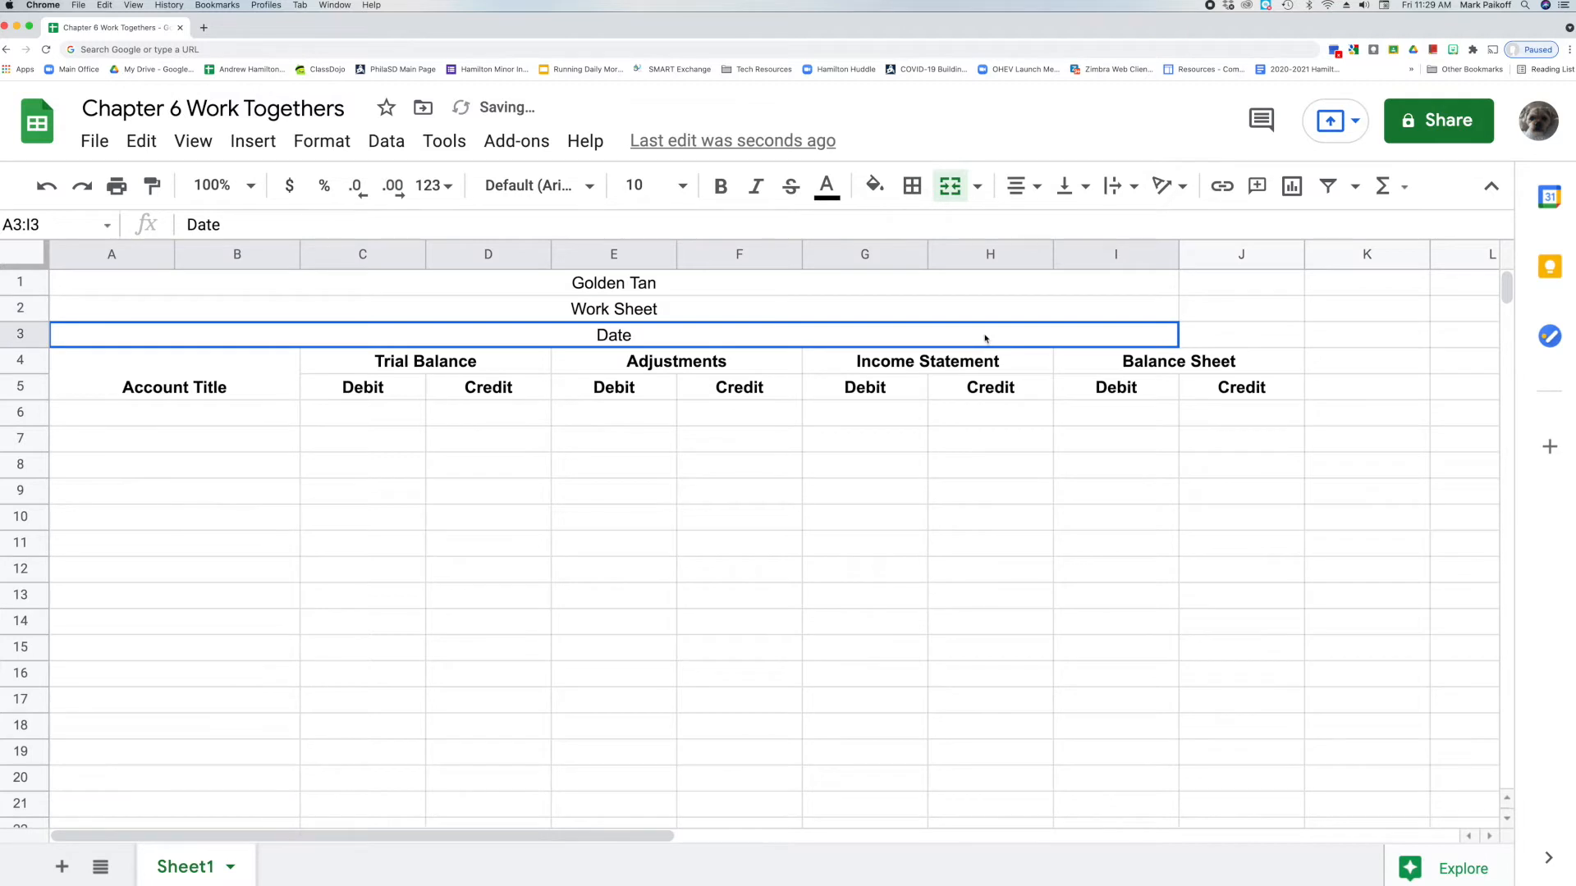
Replace the date placeholder in row 3 with "For the Month Ended February 28, 2021".
double_click(985, 335)
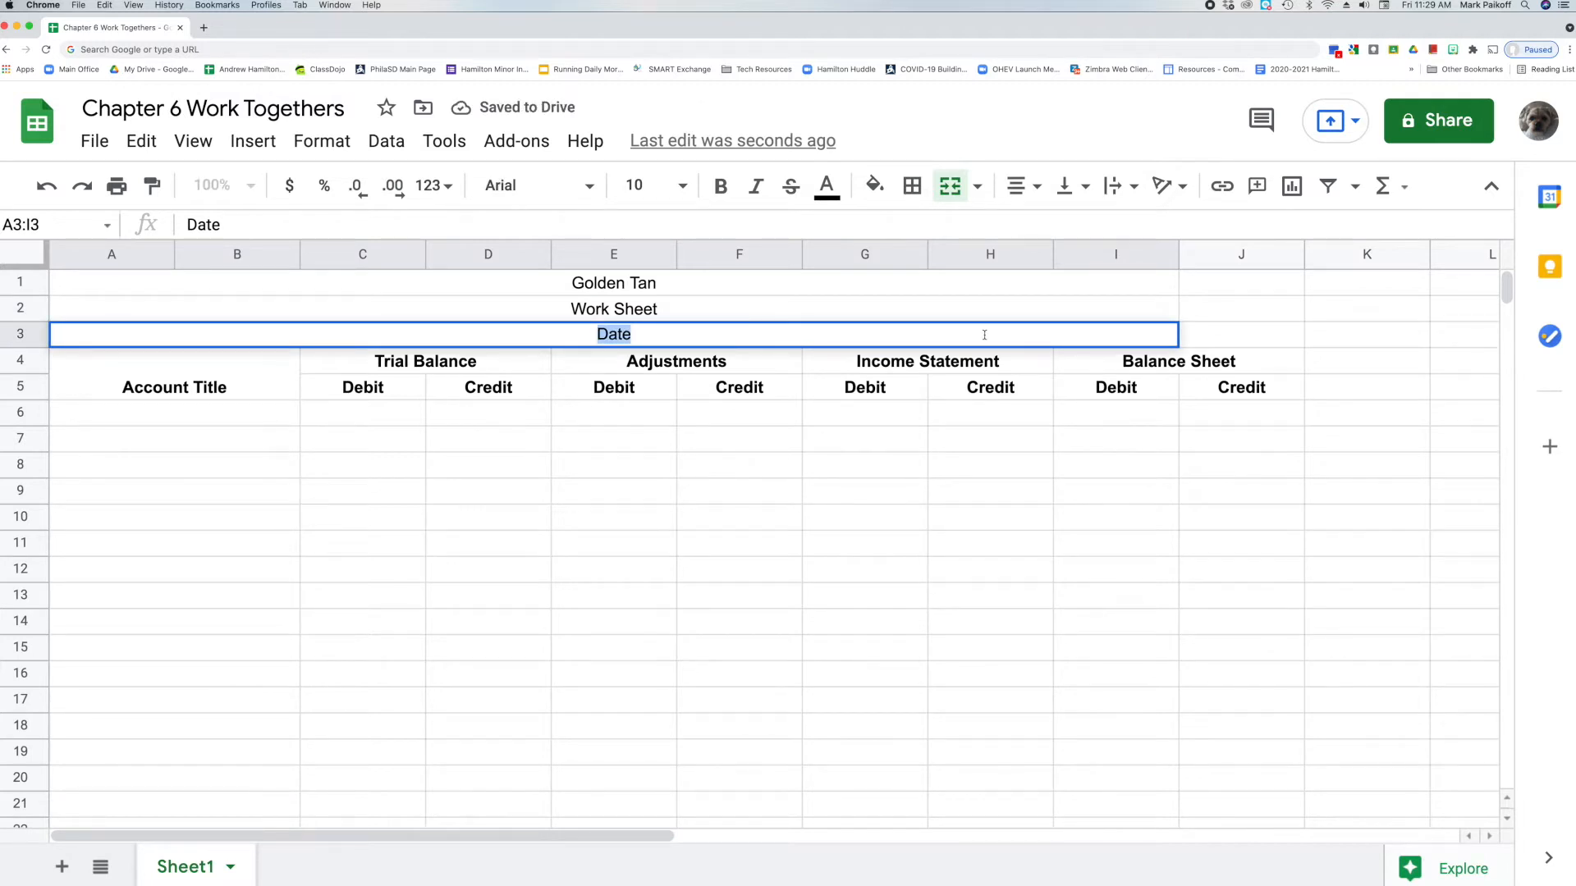
type("Fo")
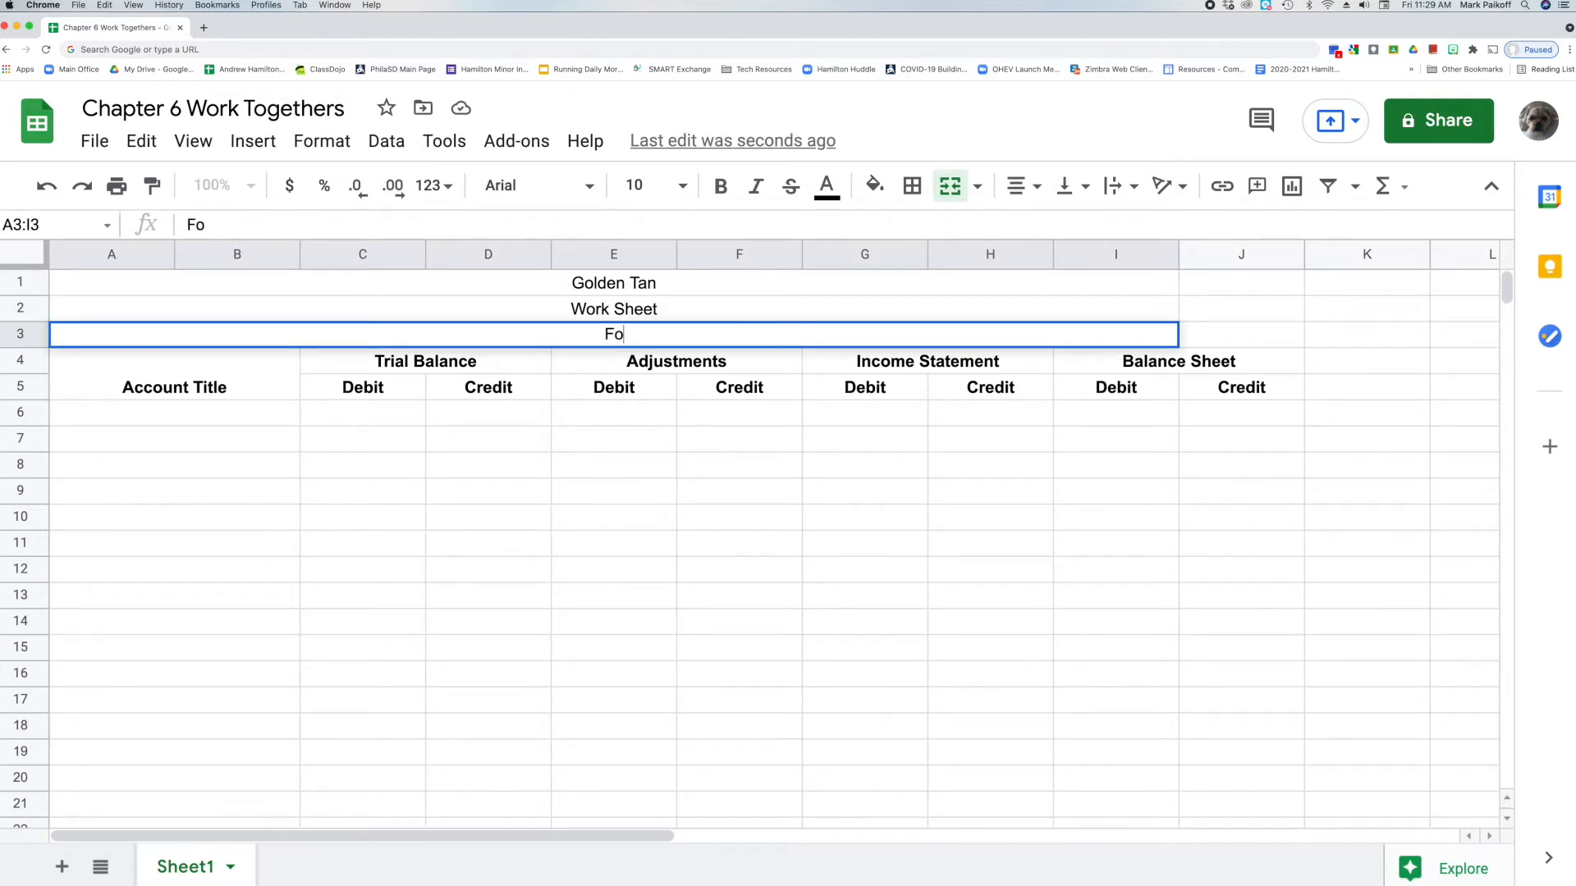
type("r the Month End")
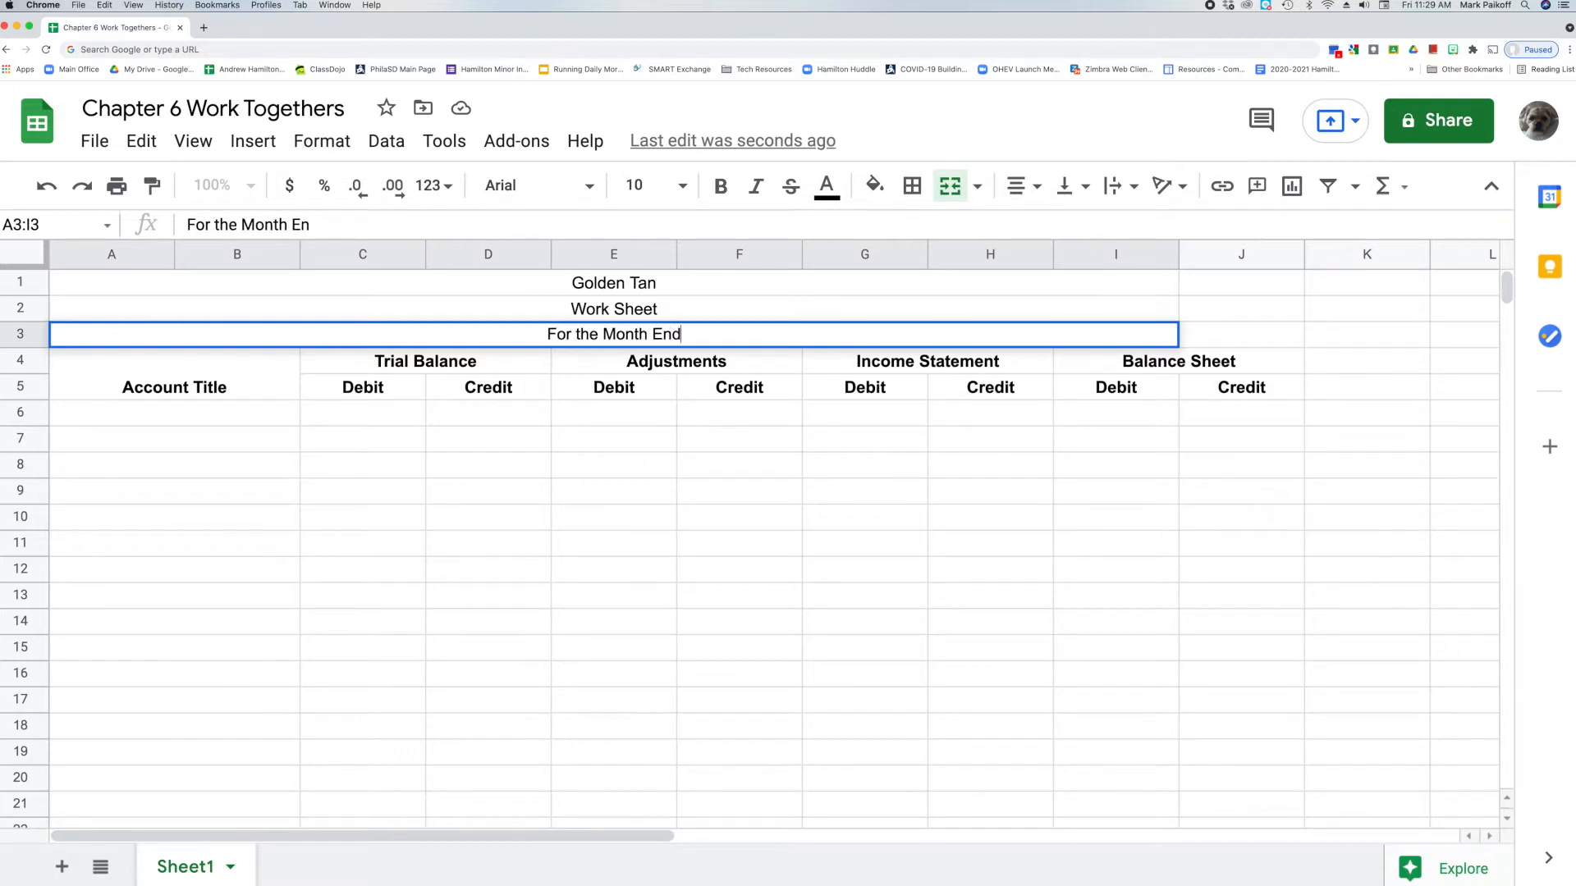
type("ed Feb")
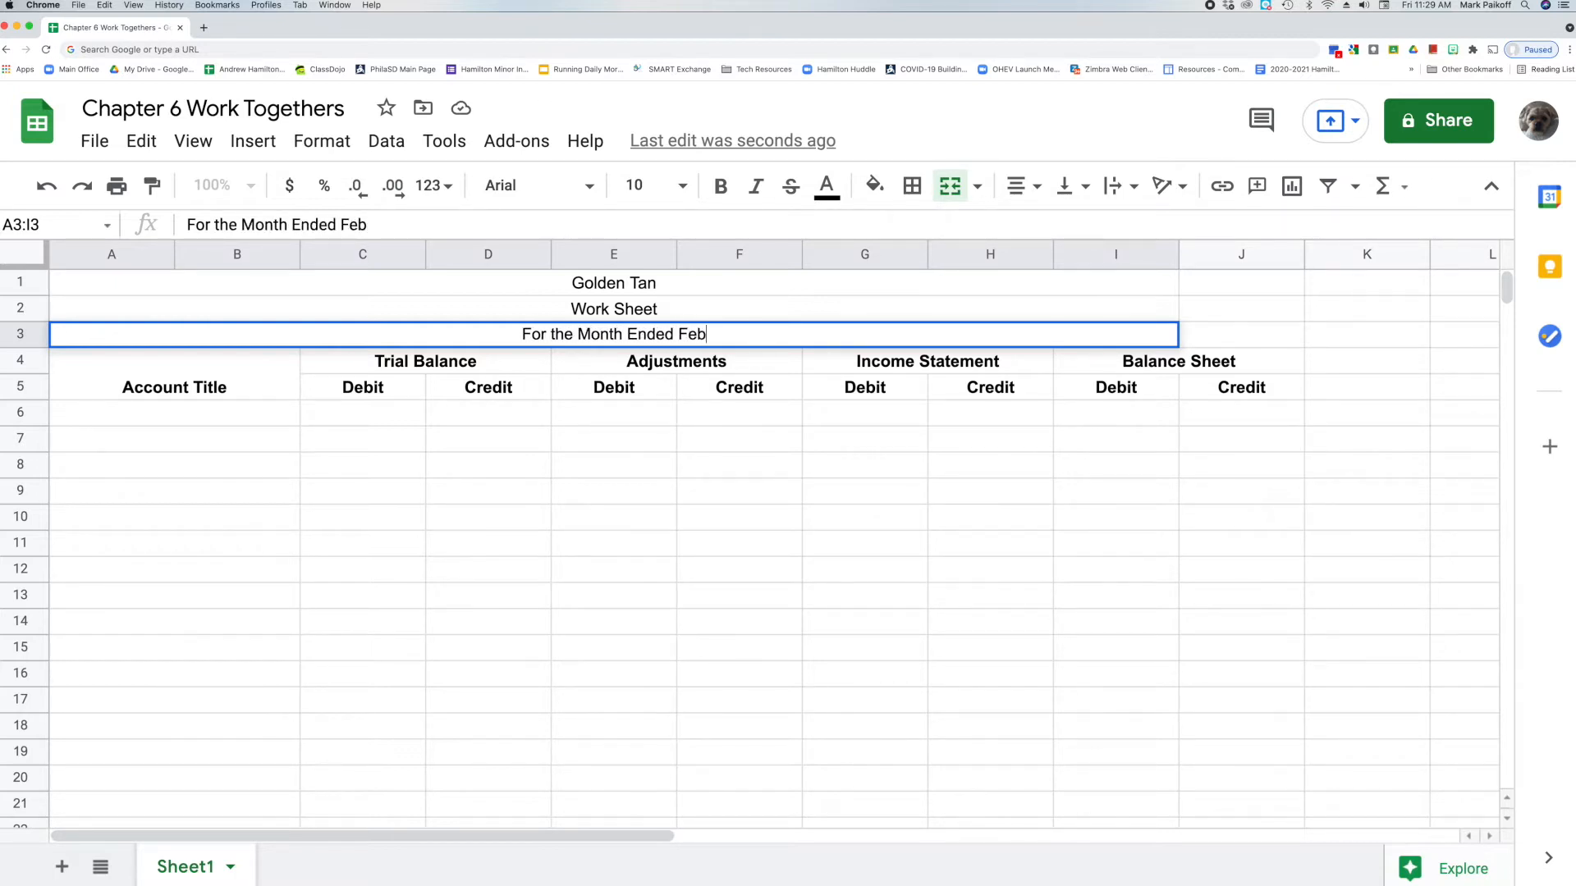
type("ruary ")
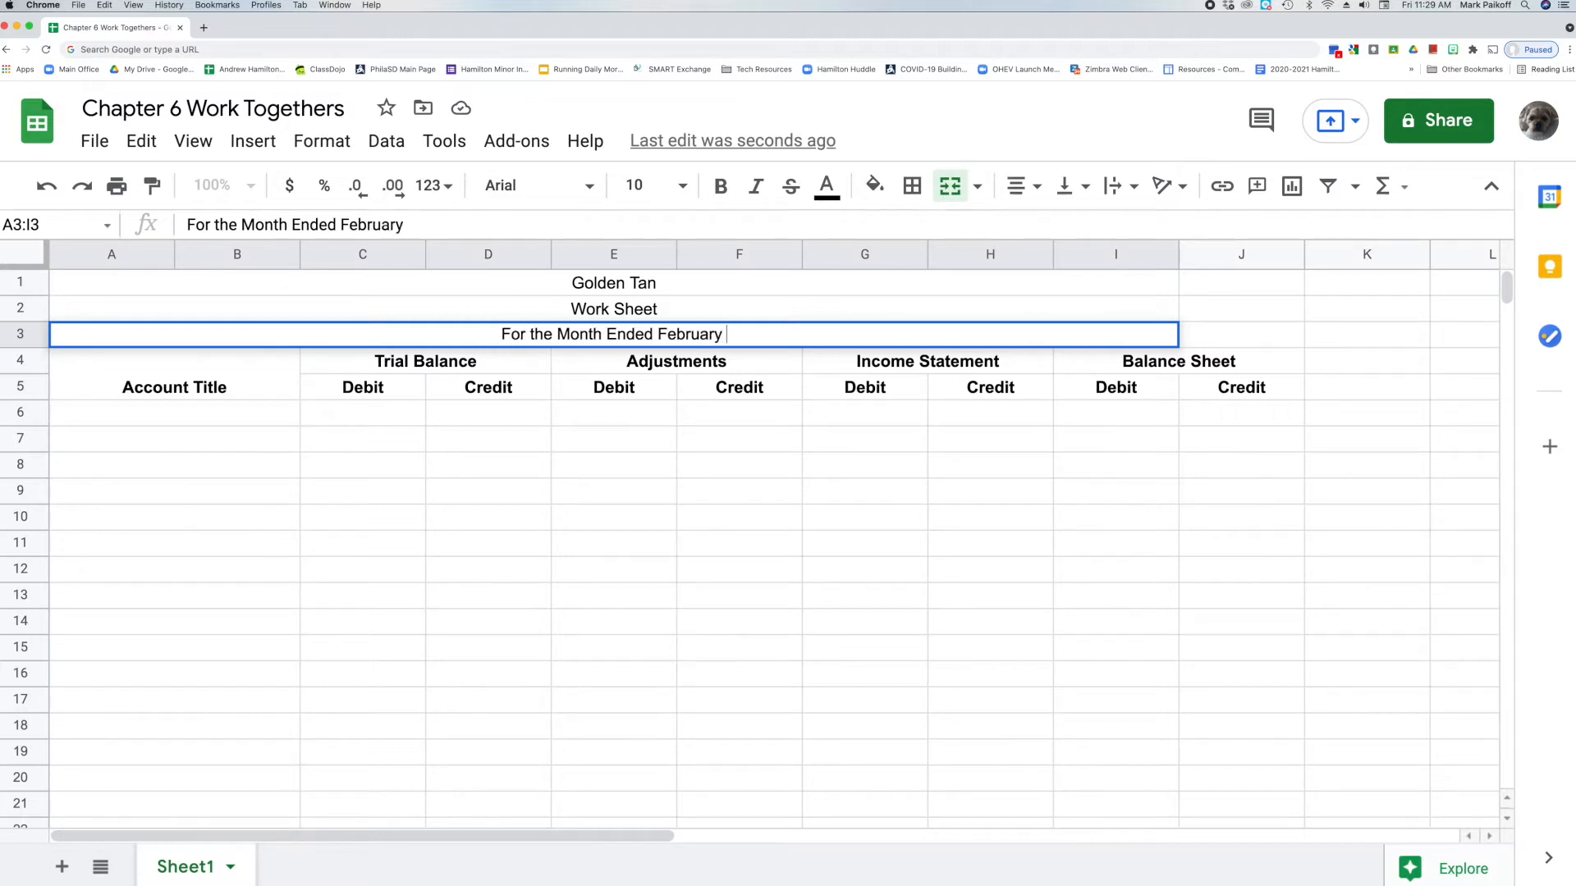
type("28, 2021")
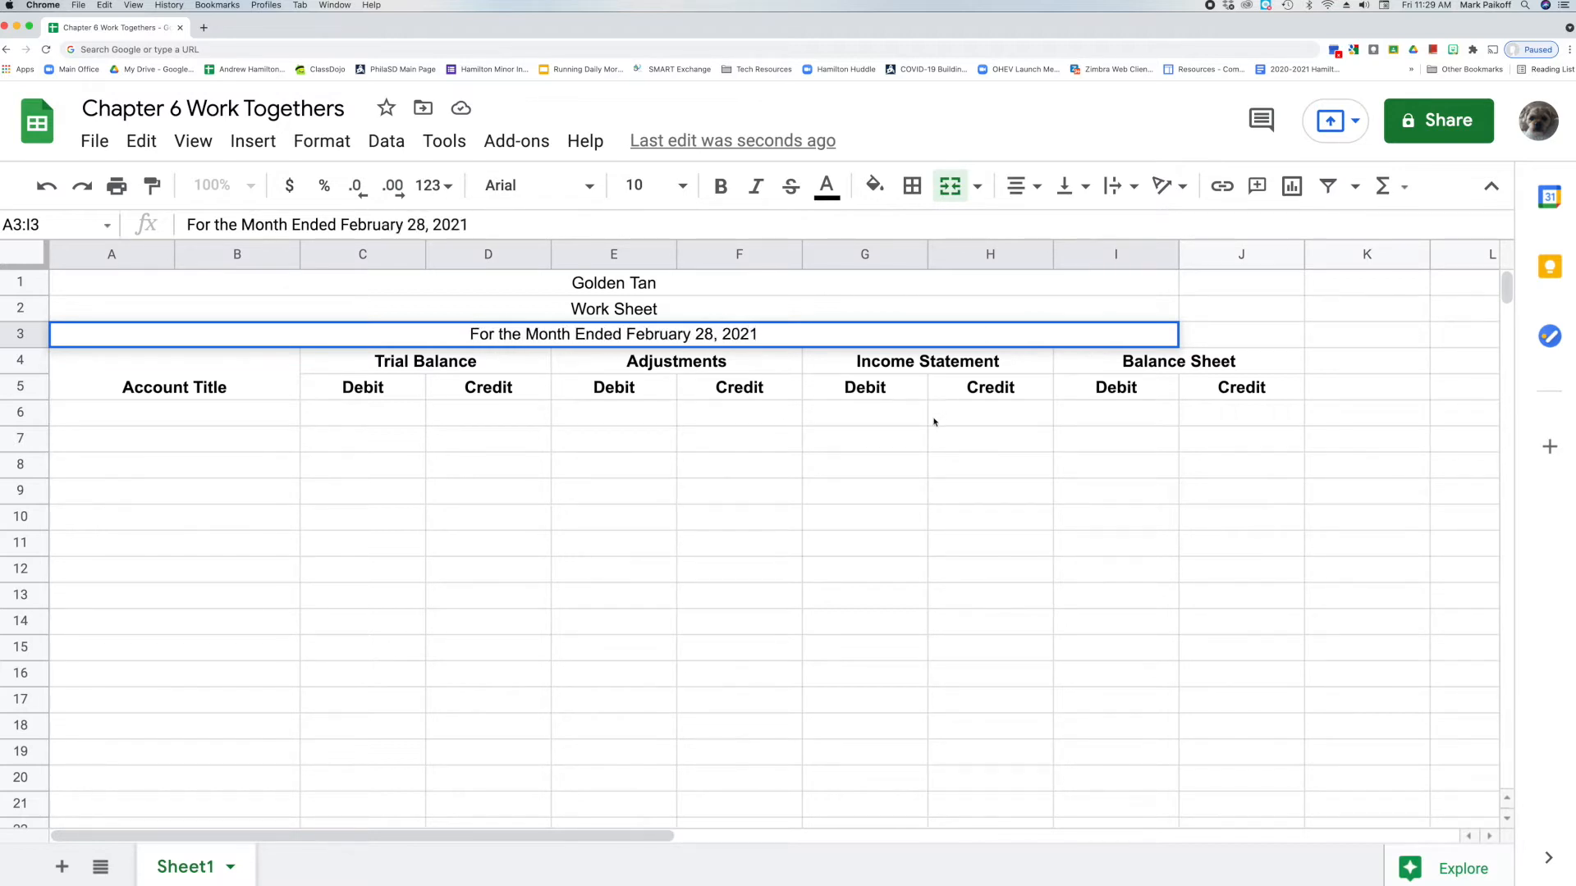
left_click(899, 443)
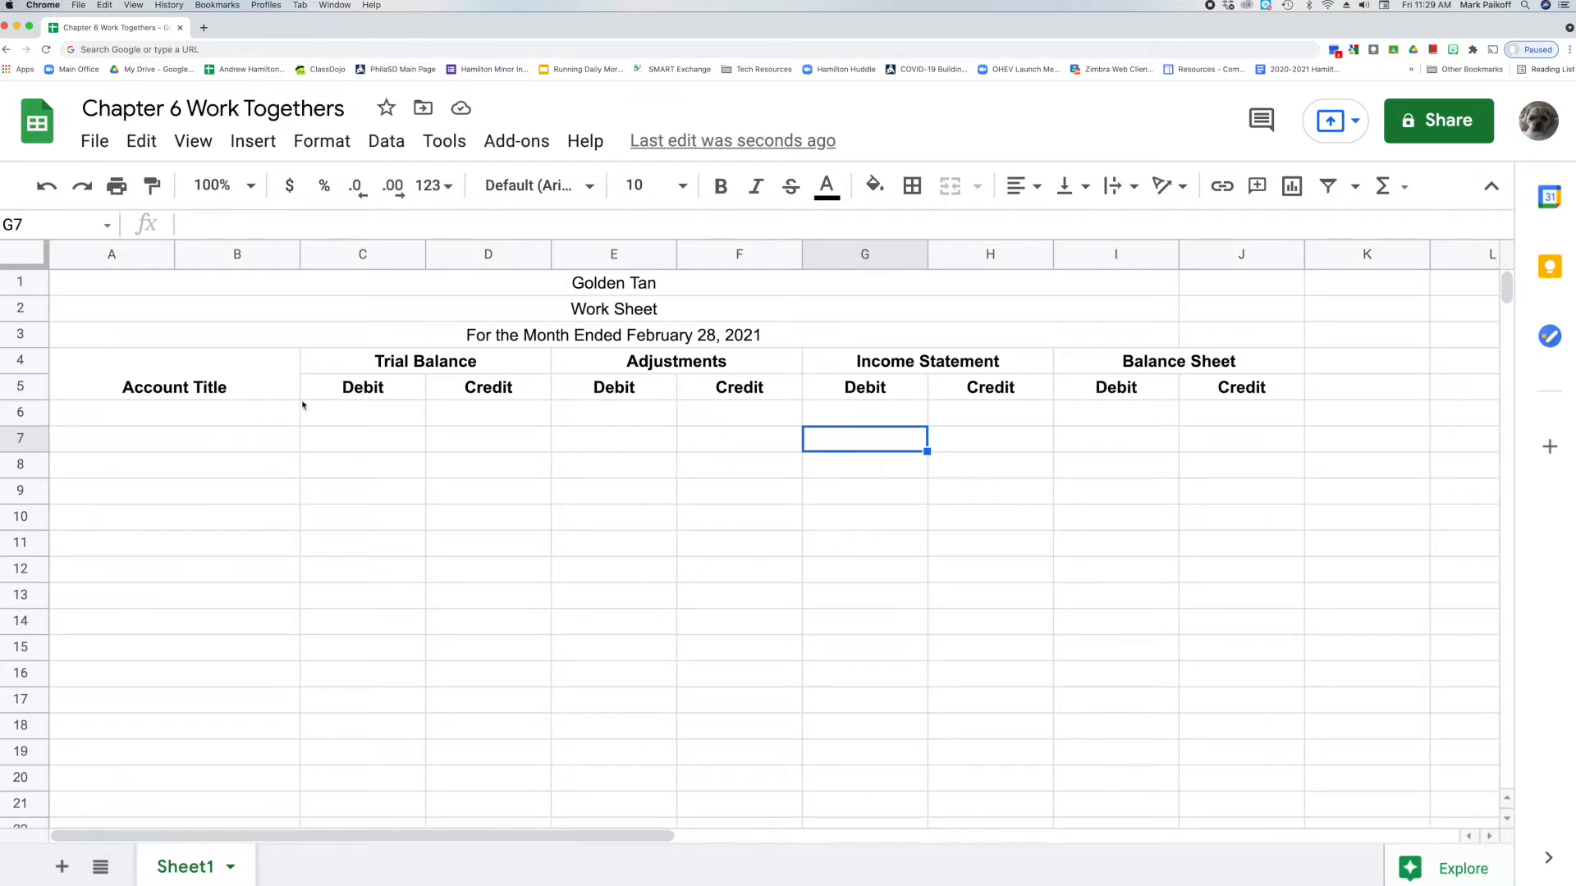
Enter the account title "Cash" in row 6 with a Trial Balance debit of 9800.
left_click(213, 418)
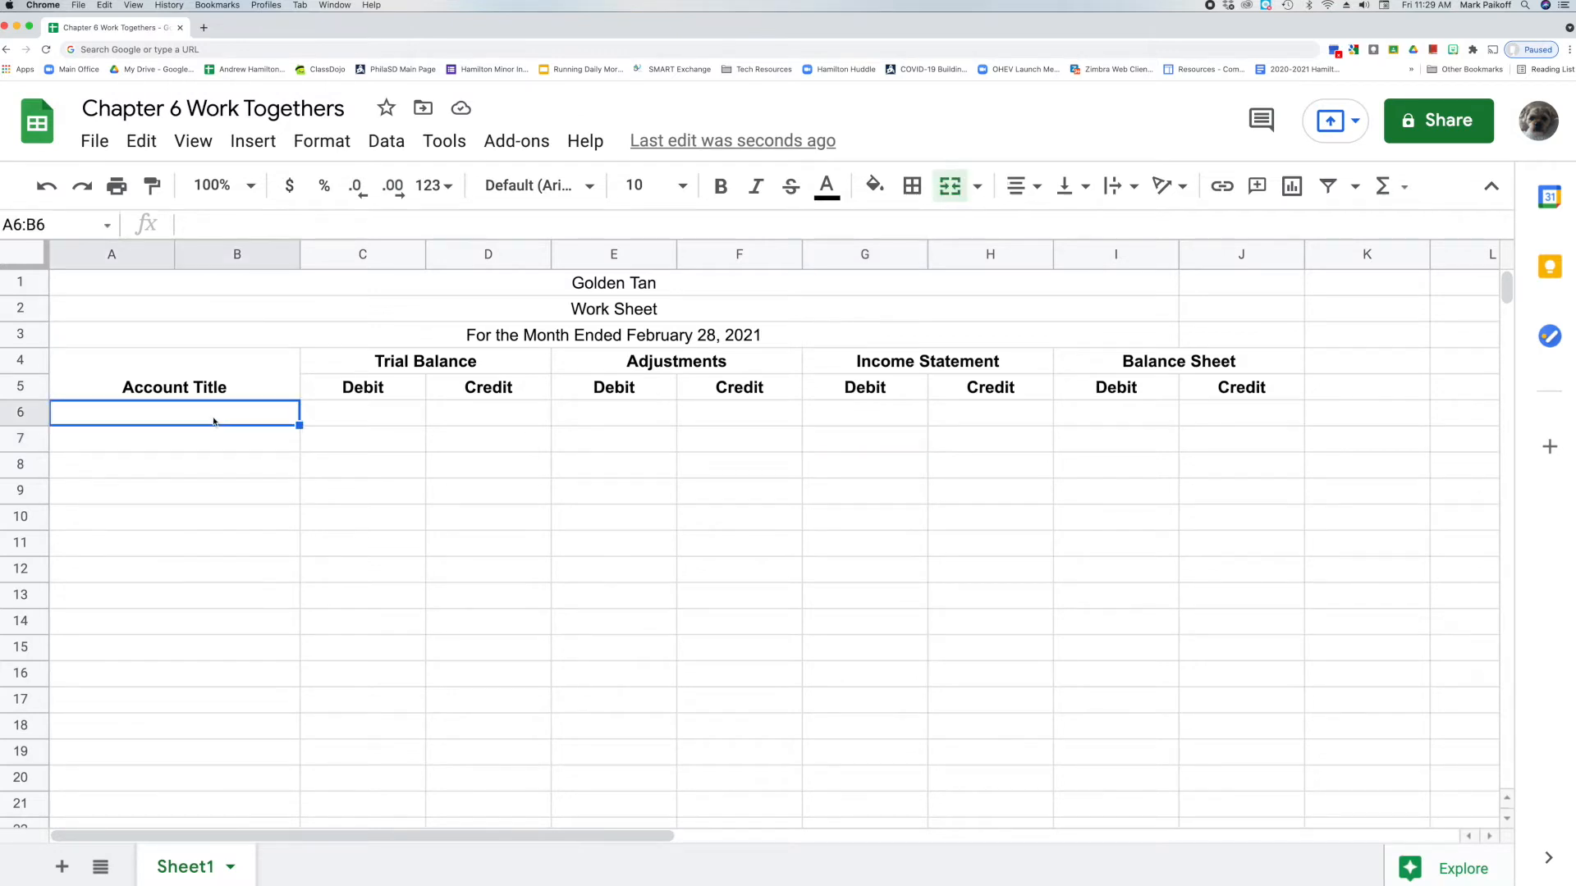
type("Cash")
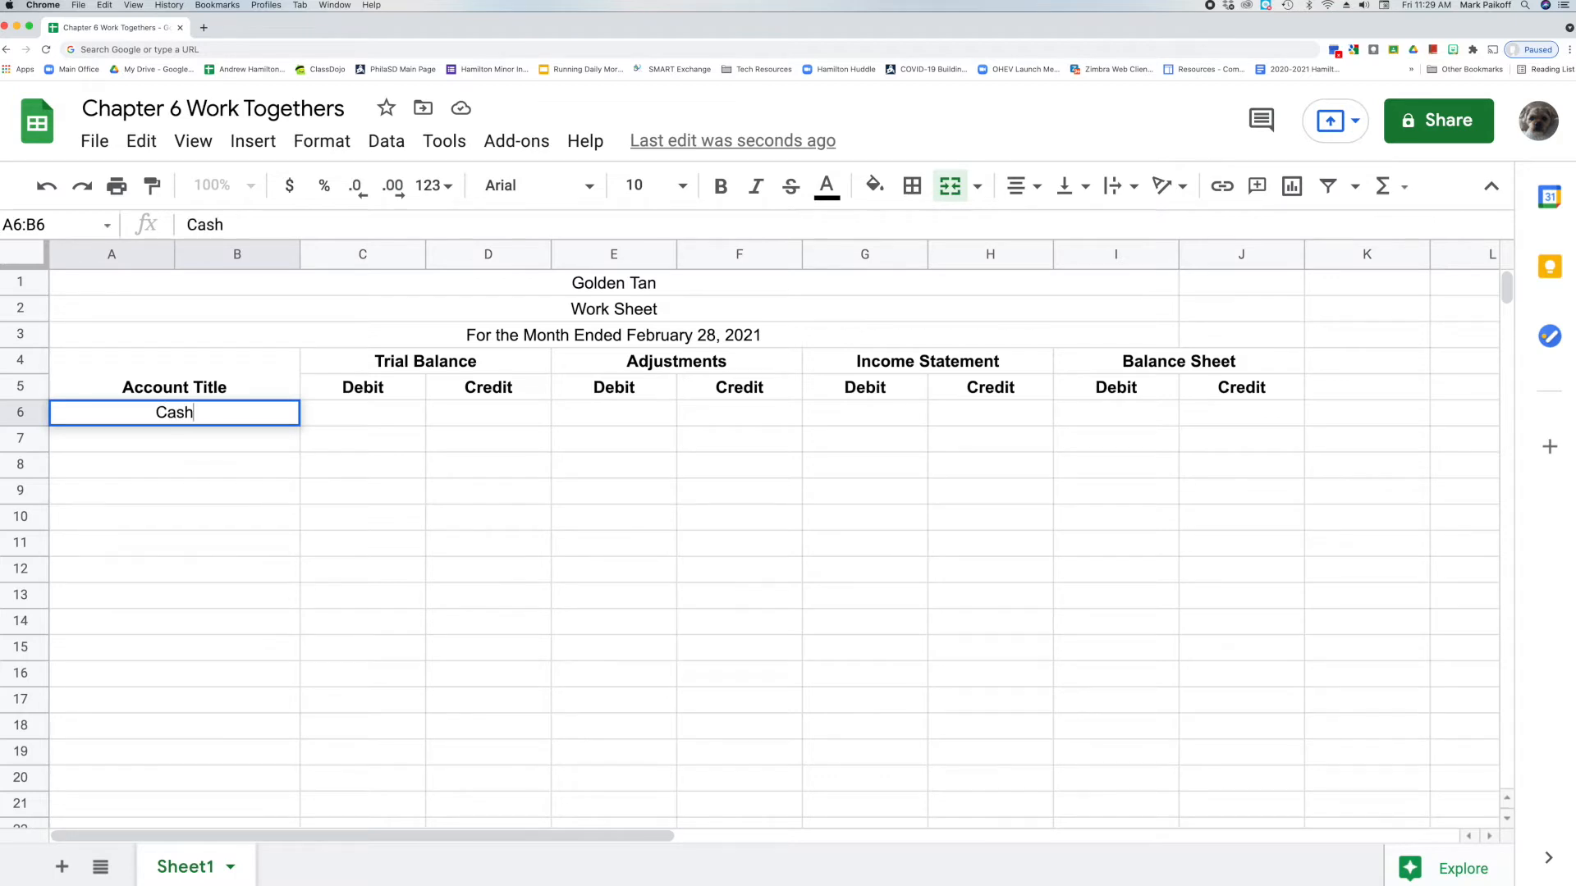
key("Return")
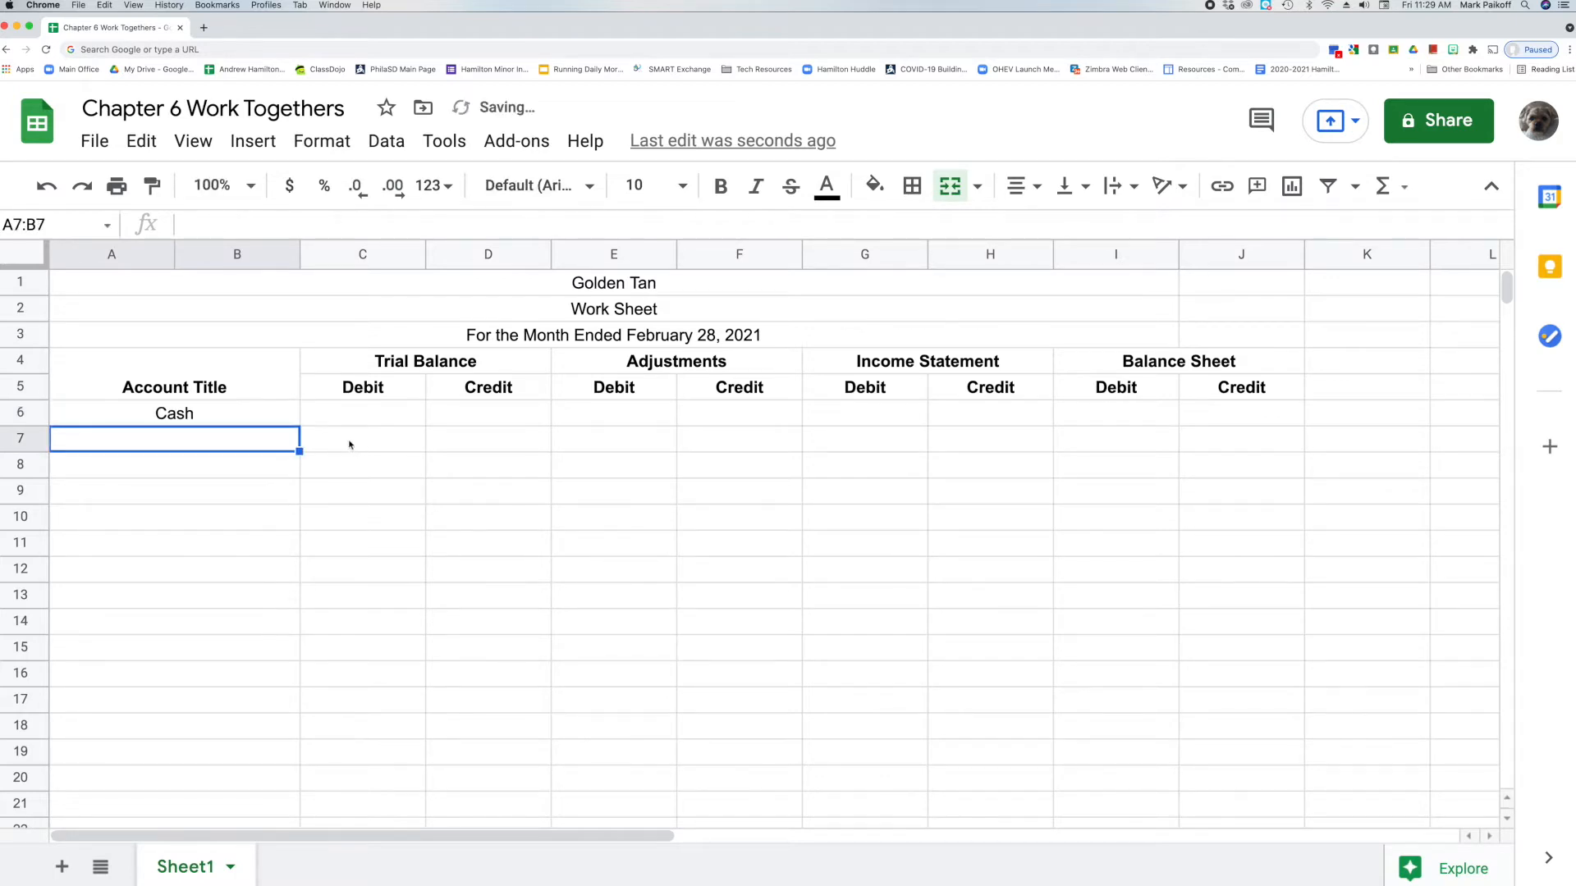
double_click(366, 413)
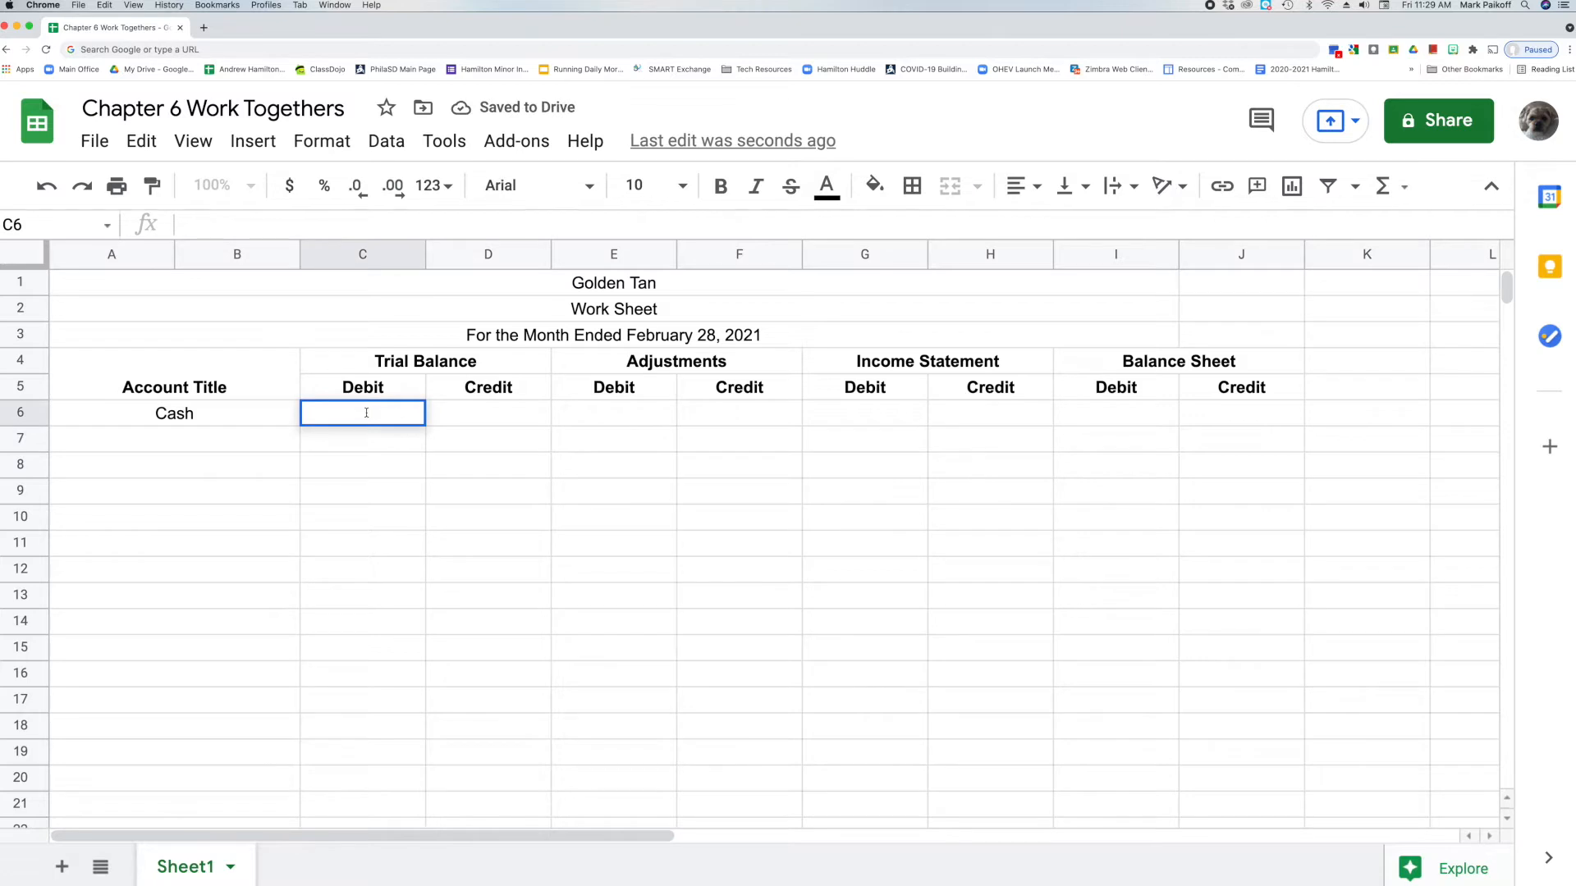
type("9800")
key("Return")
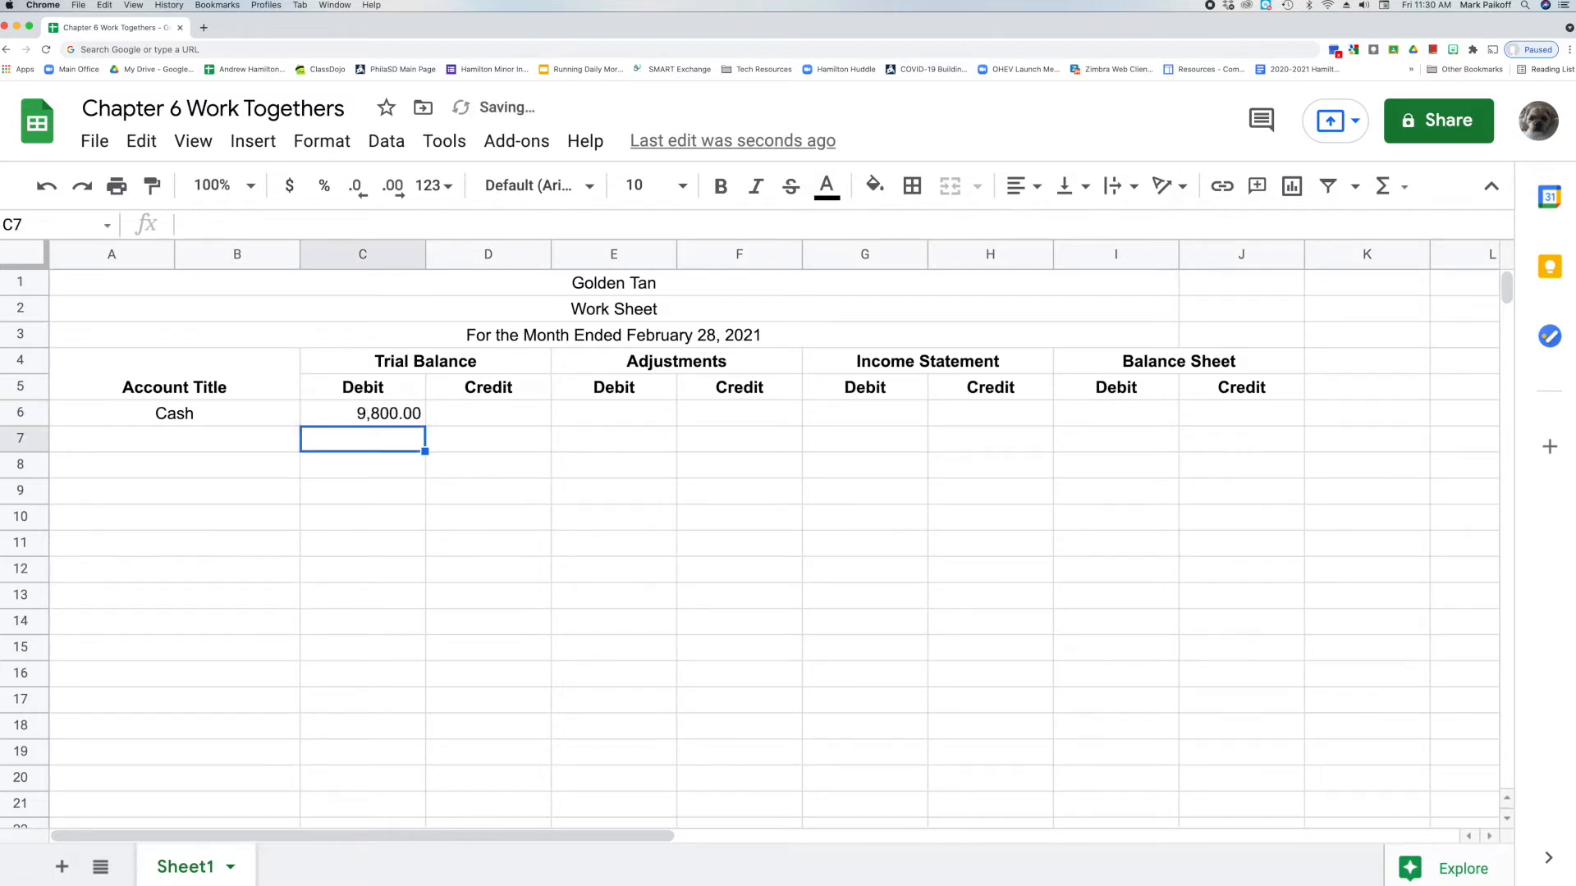
Enter the account title "Petty Cash" in row 7 with a Trial Balance debit of 150.
left_click(260, 440)
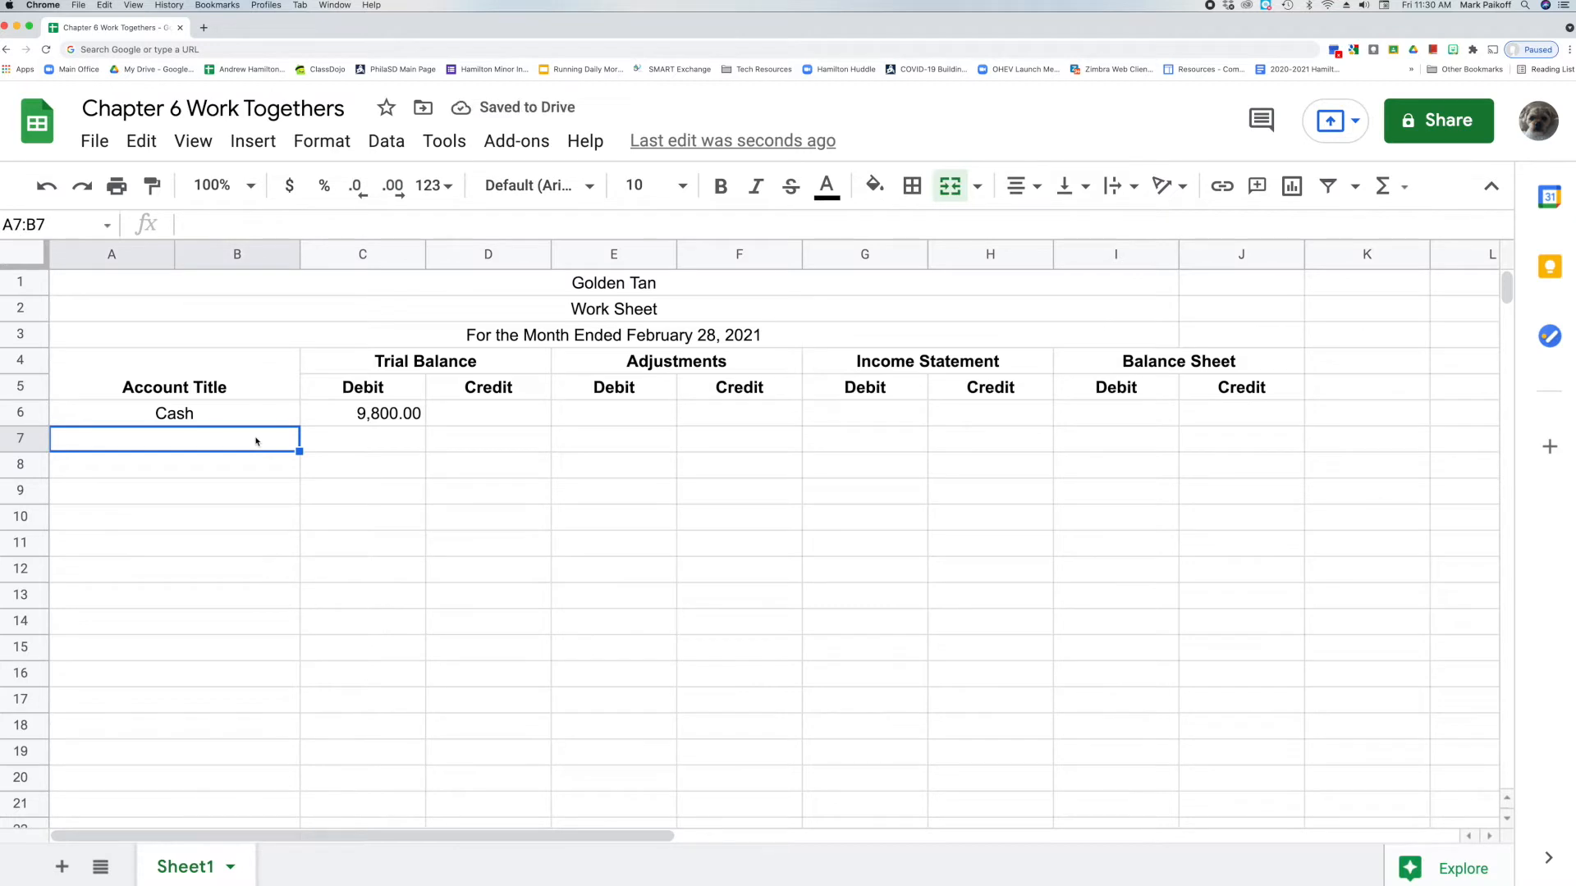
double_click(256, 440)
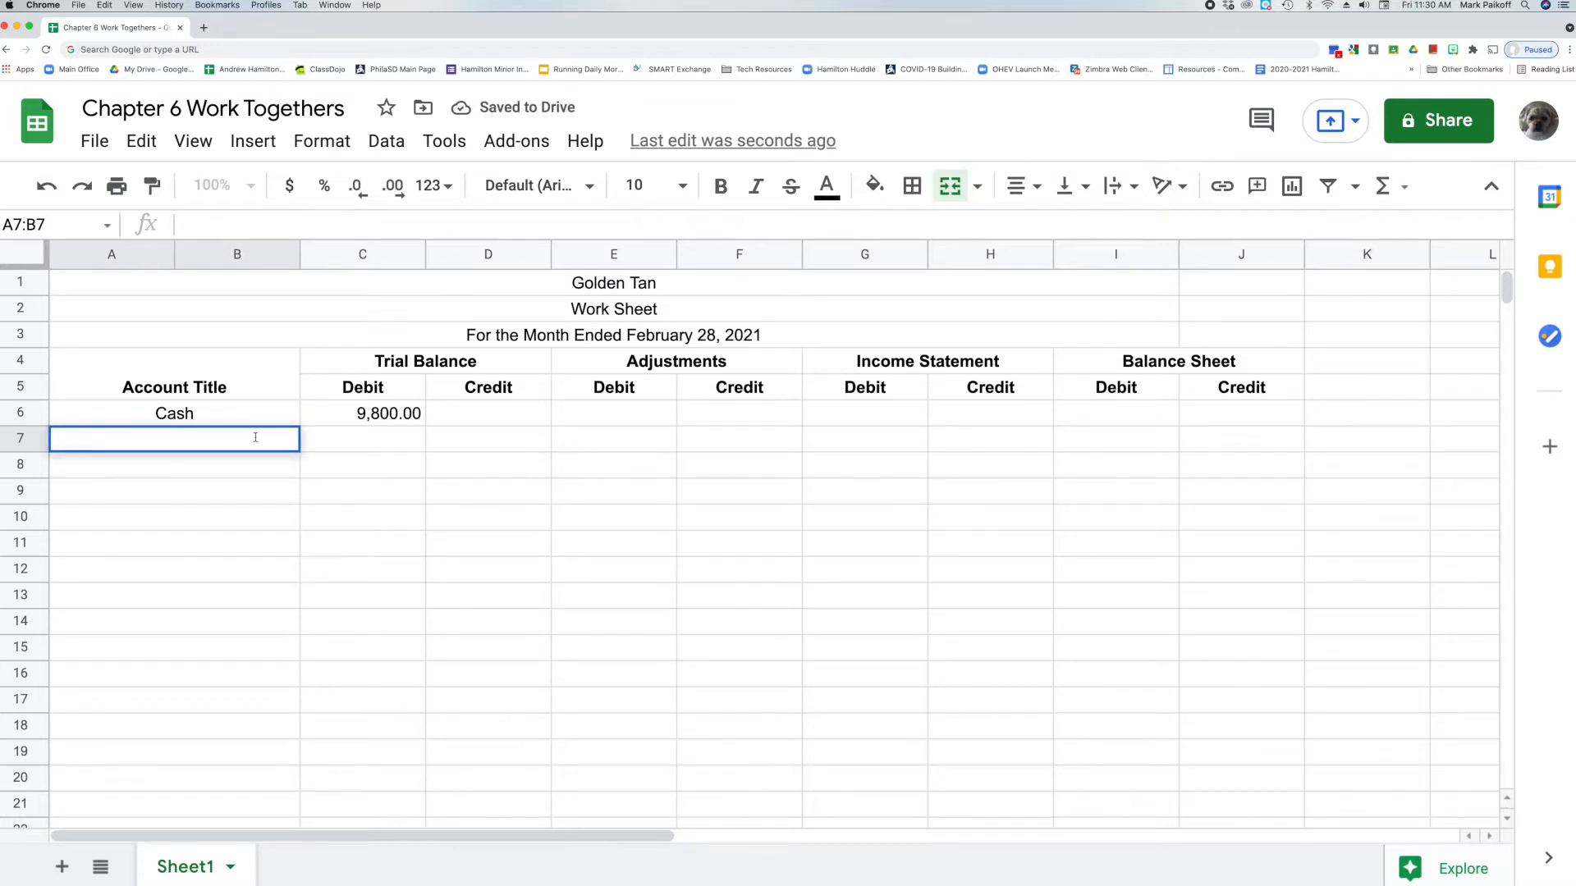
type("Petty ")
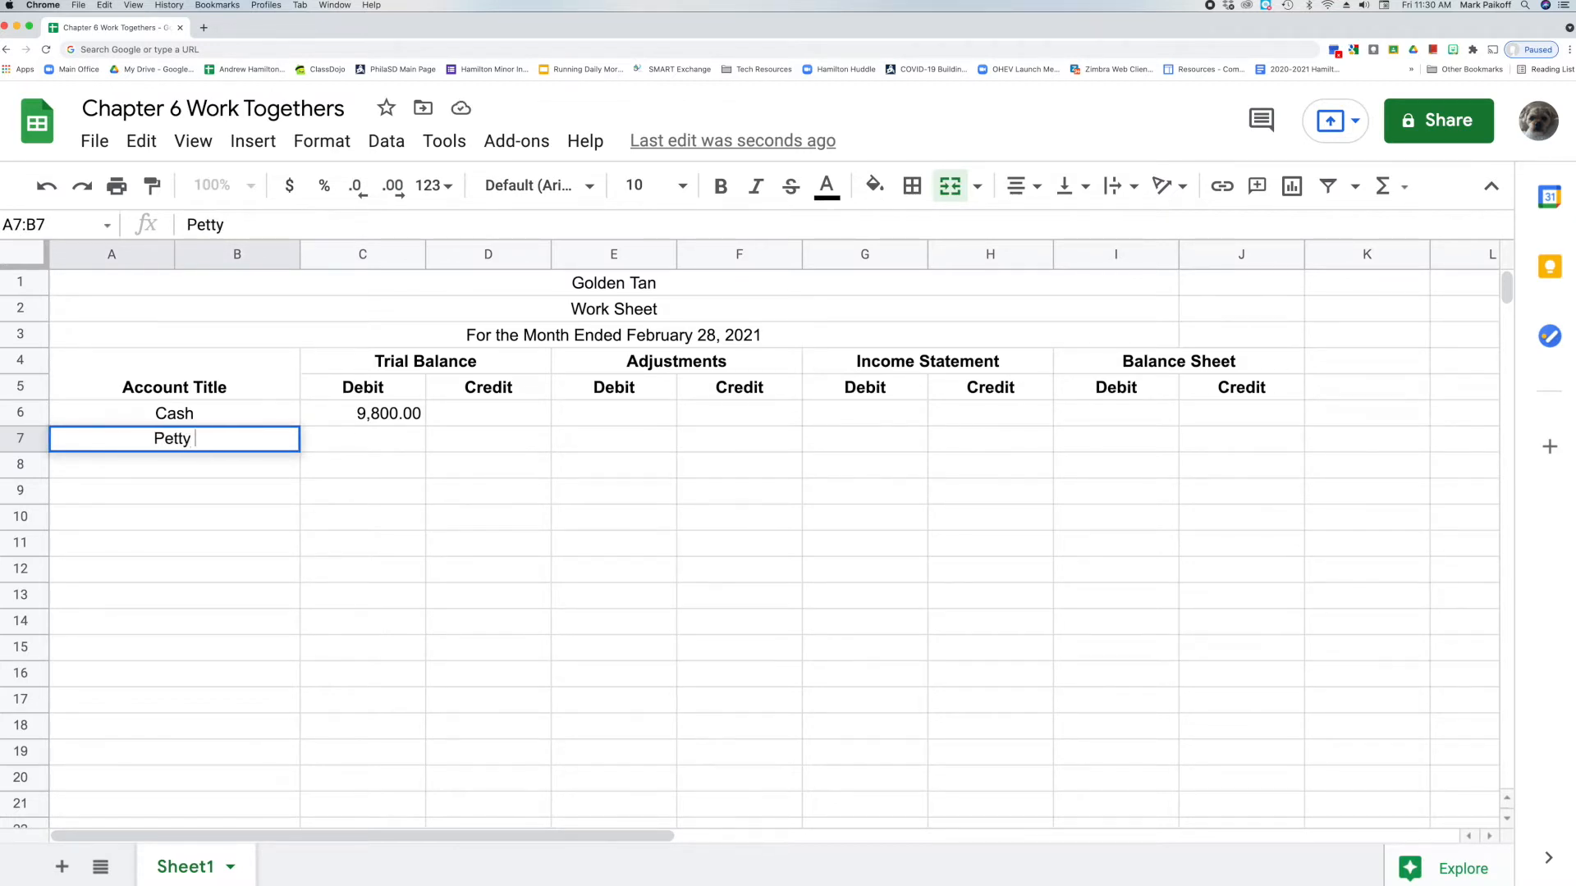
type("Cash")
key("Return")
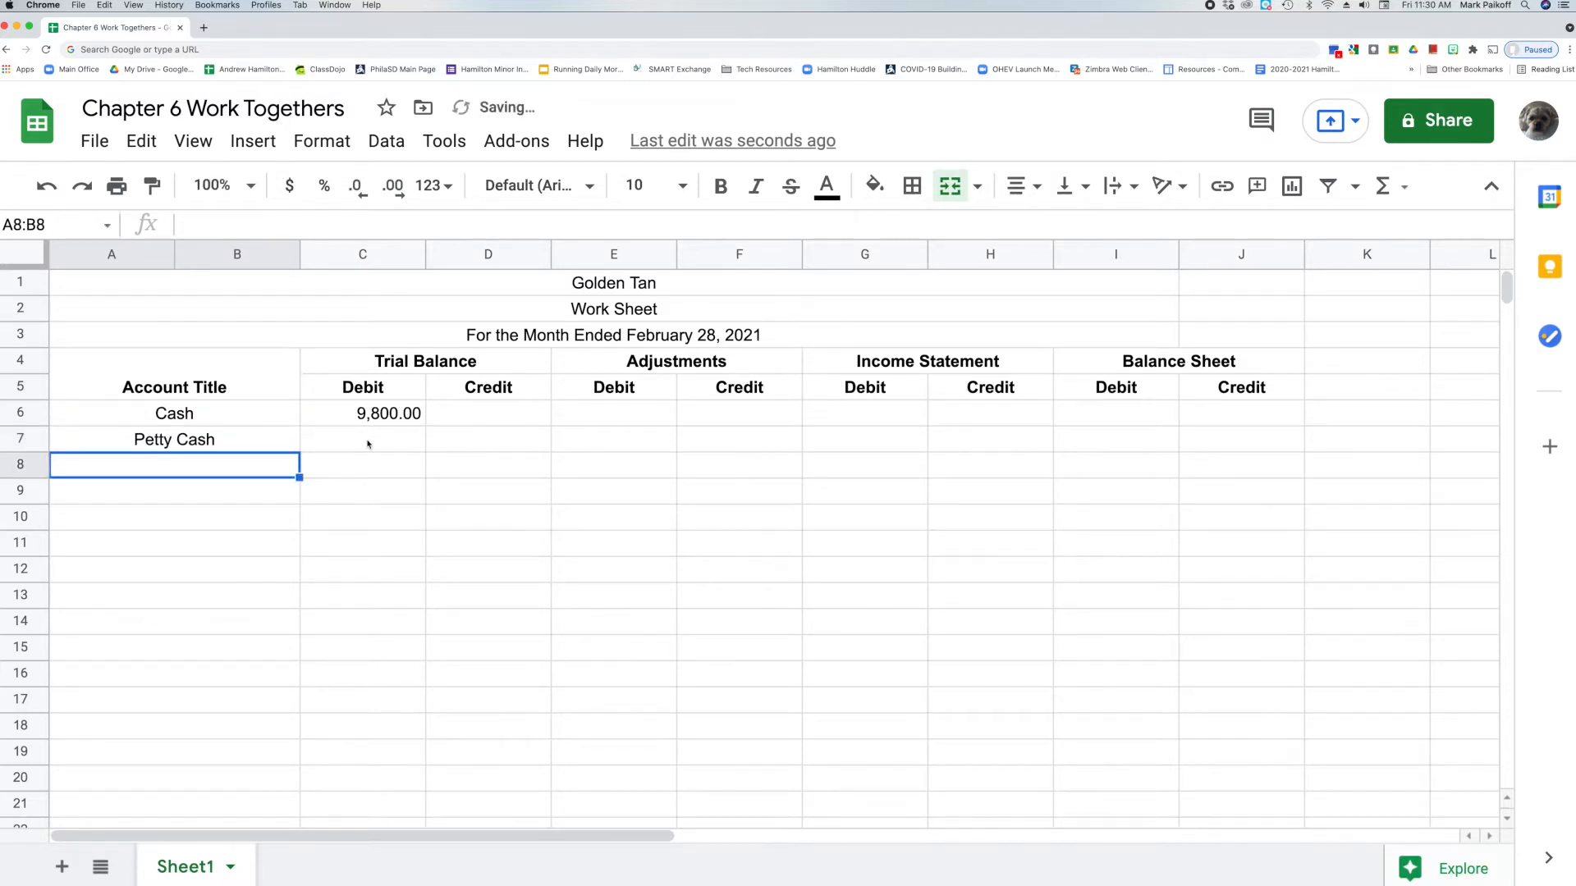
left_click(328, 441)
type("150")
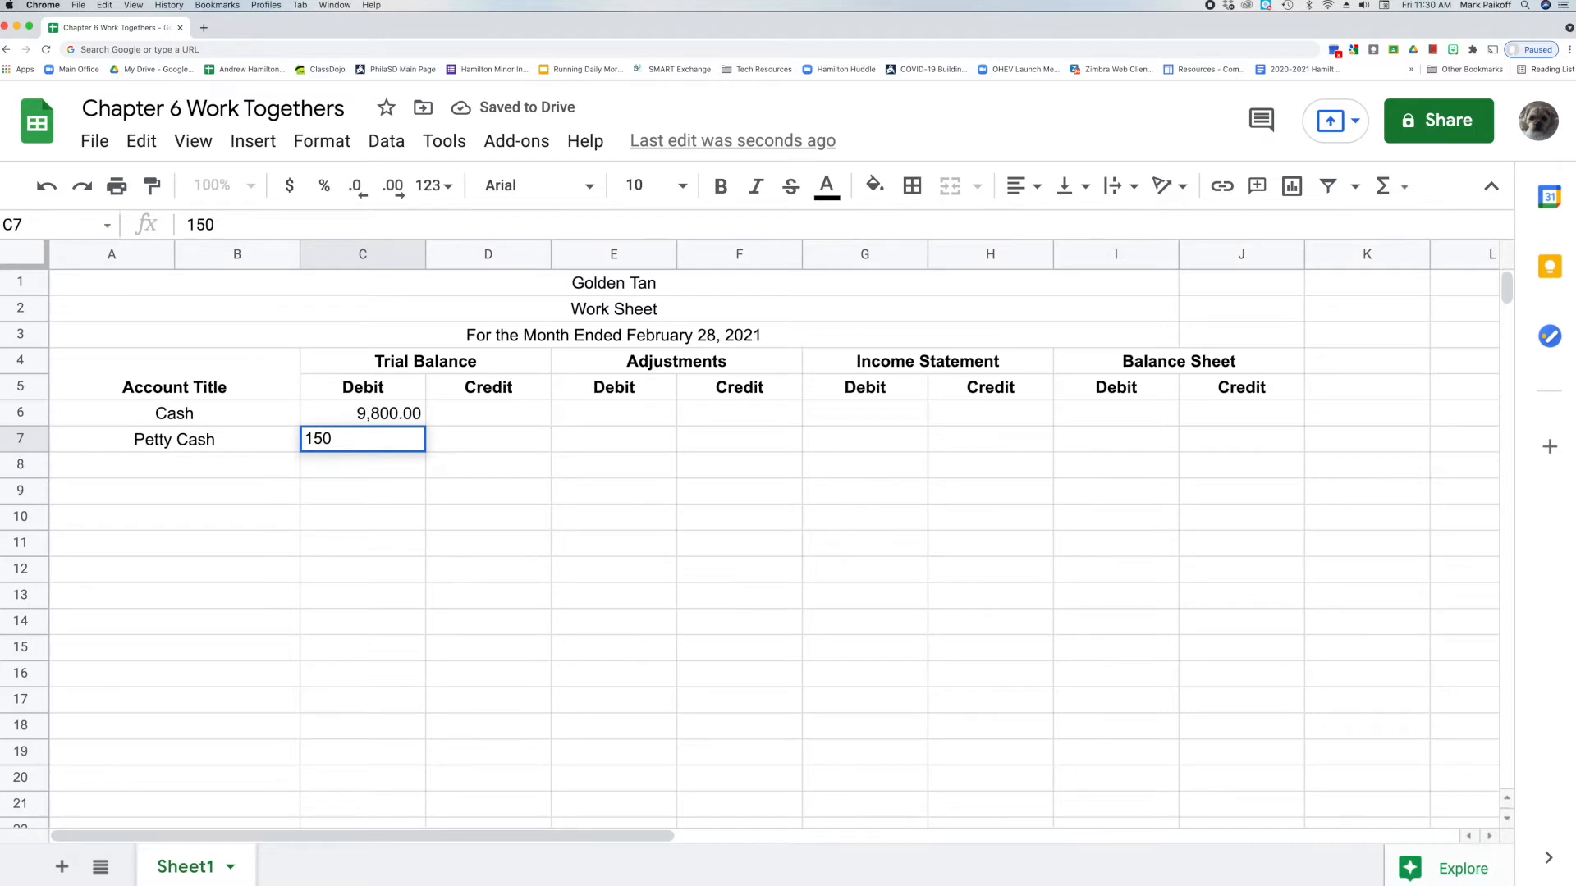
key("Return")
Enter the account title "Accts. Rec.-" followed by the customer's full name in row 8.
left_click(236, 465)
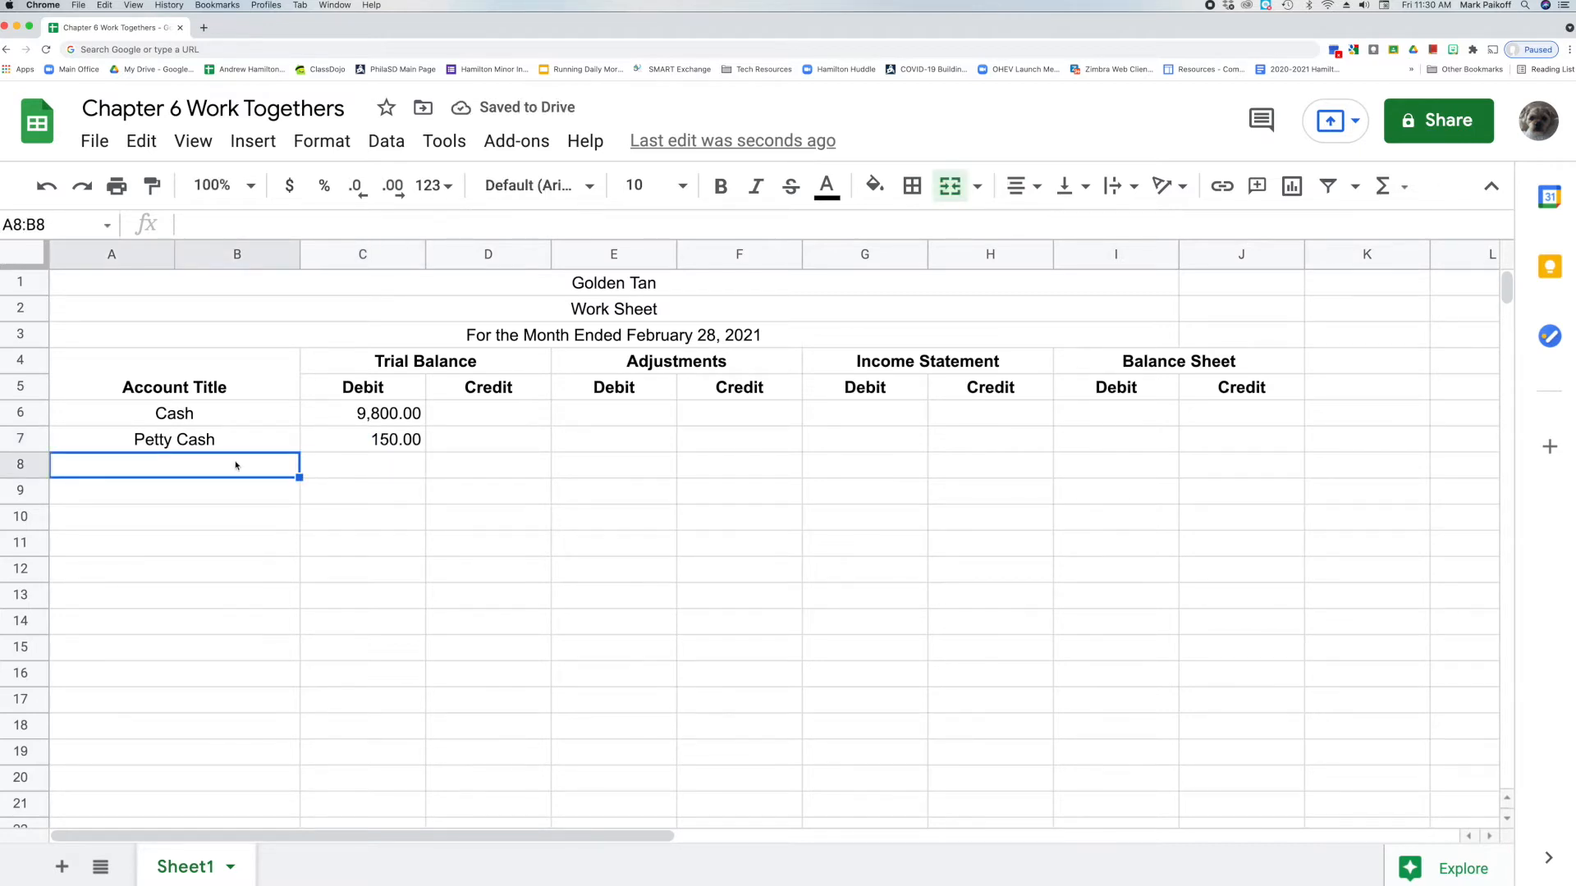
double_click(235, 465)
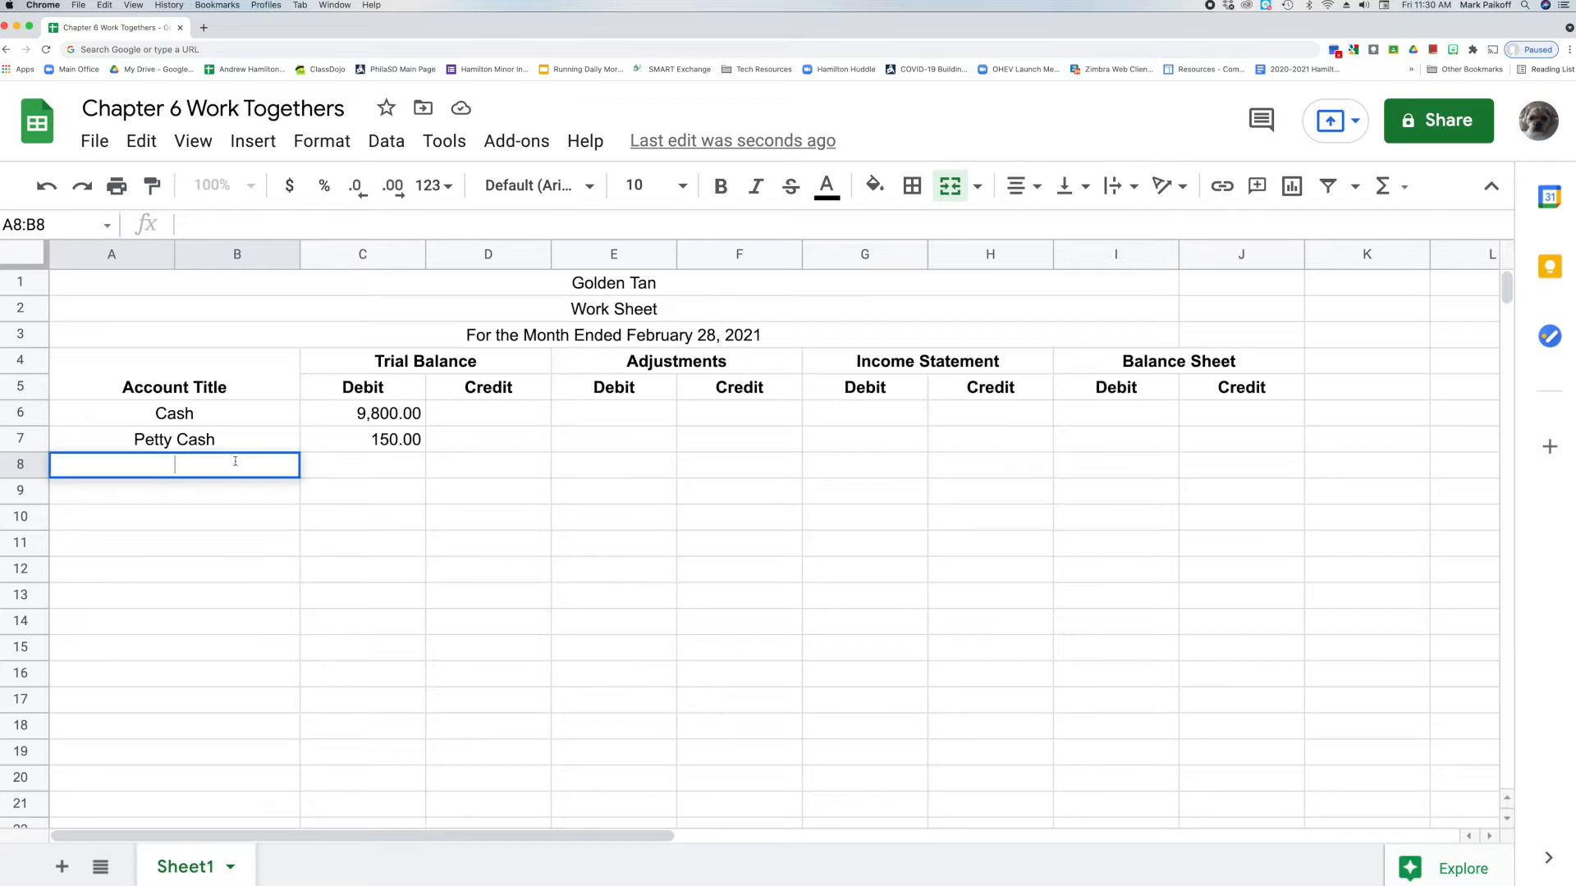
type("Accts. Rec.")
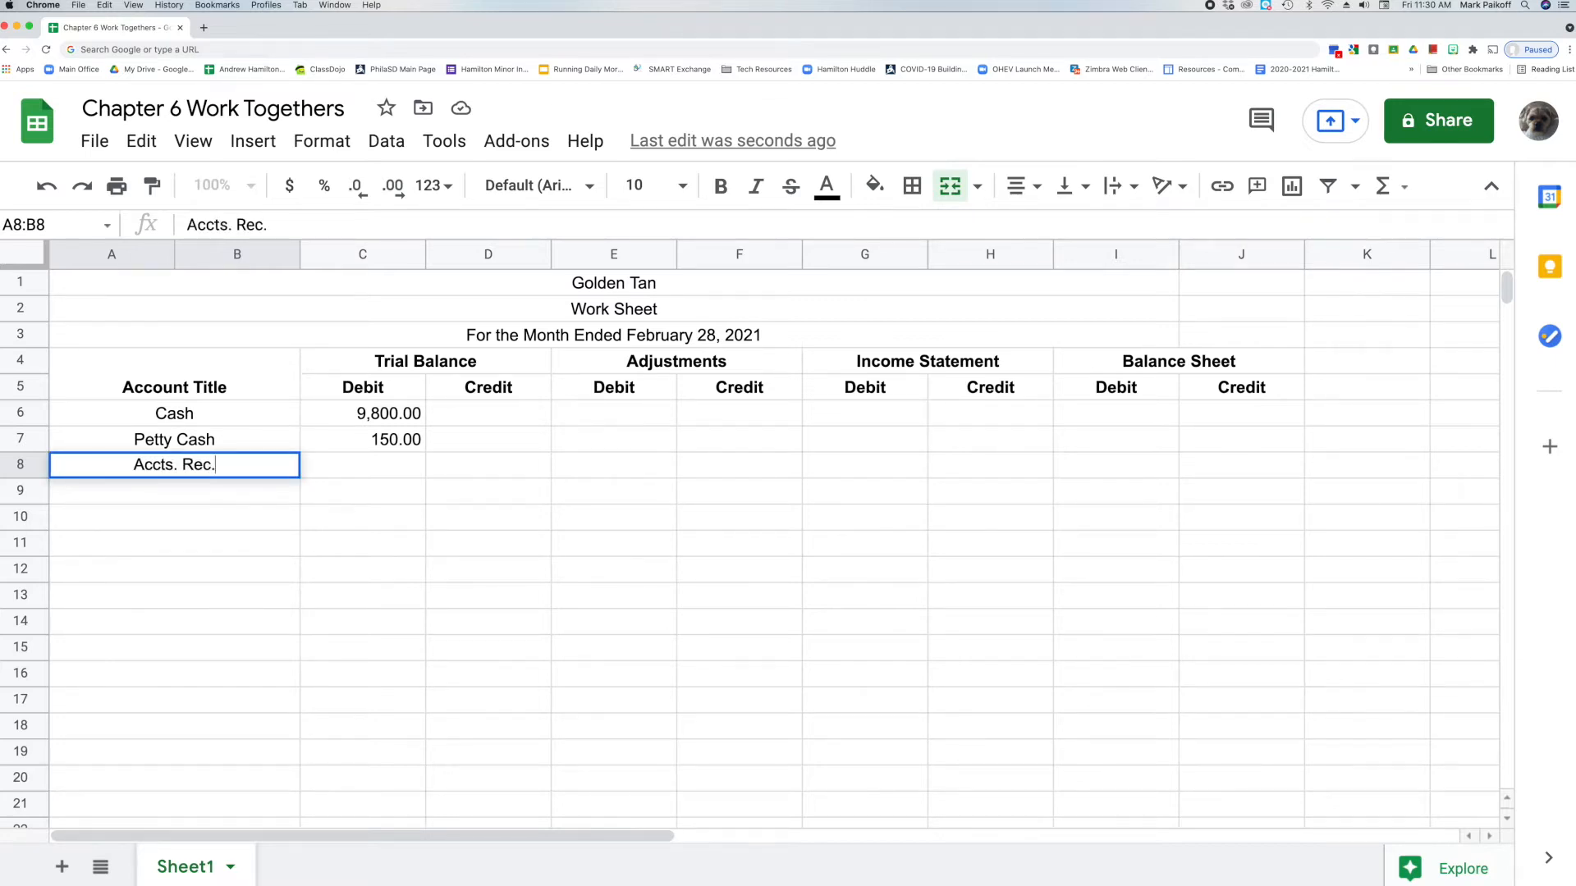
type("-Rubby")
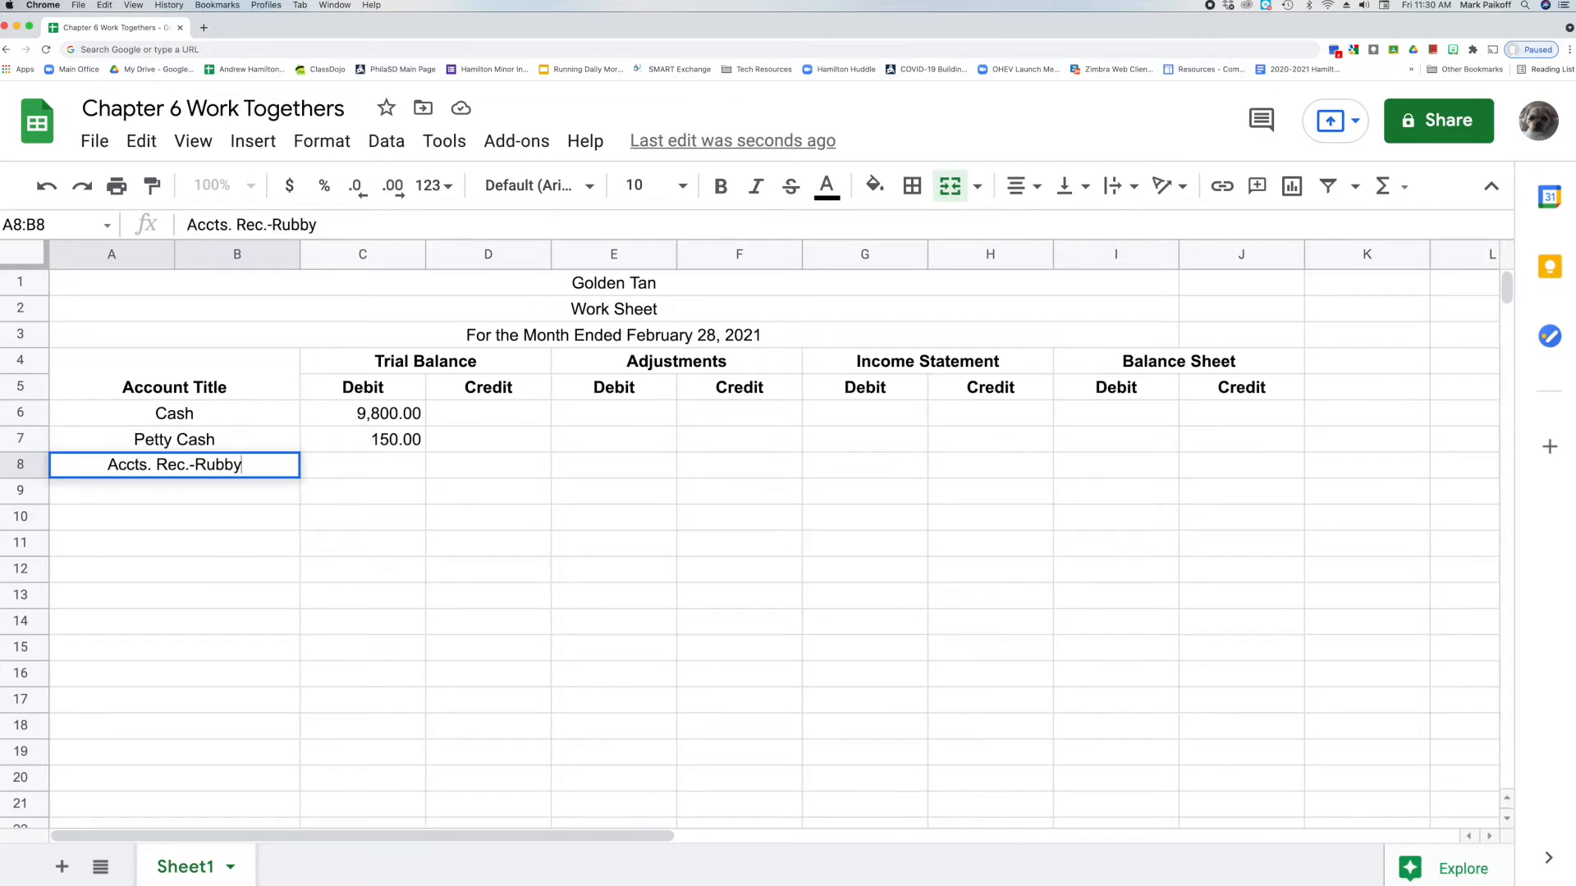
key("BackSpace")
key("BackSpace")
type("y ")
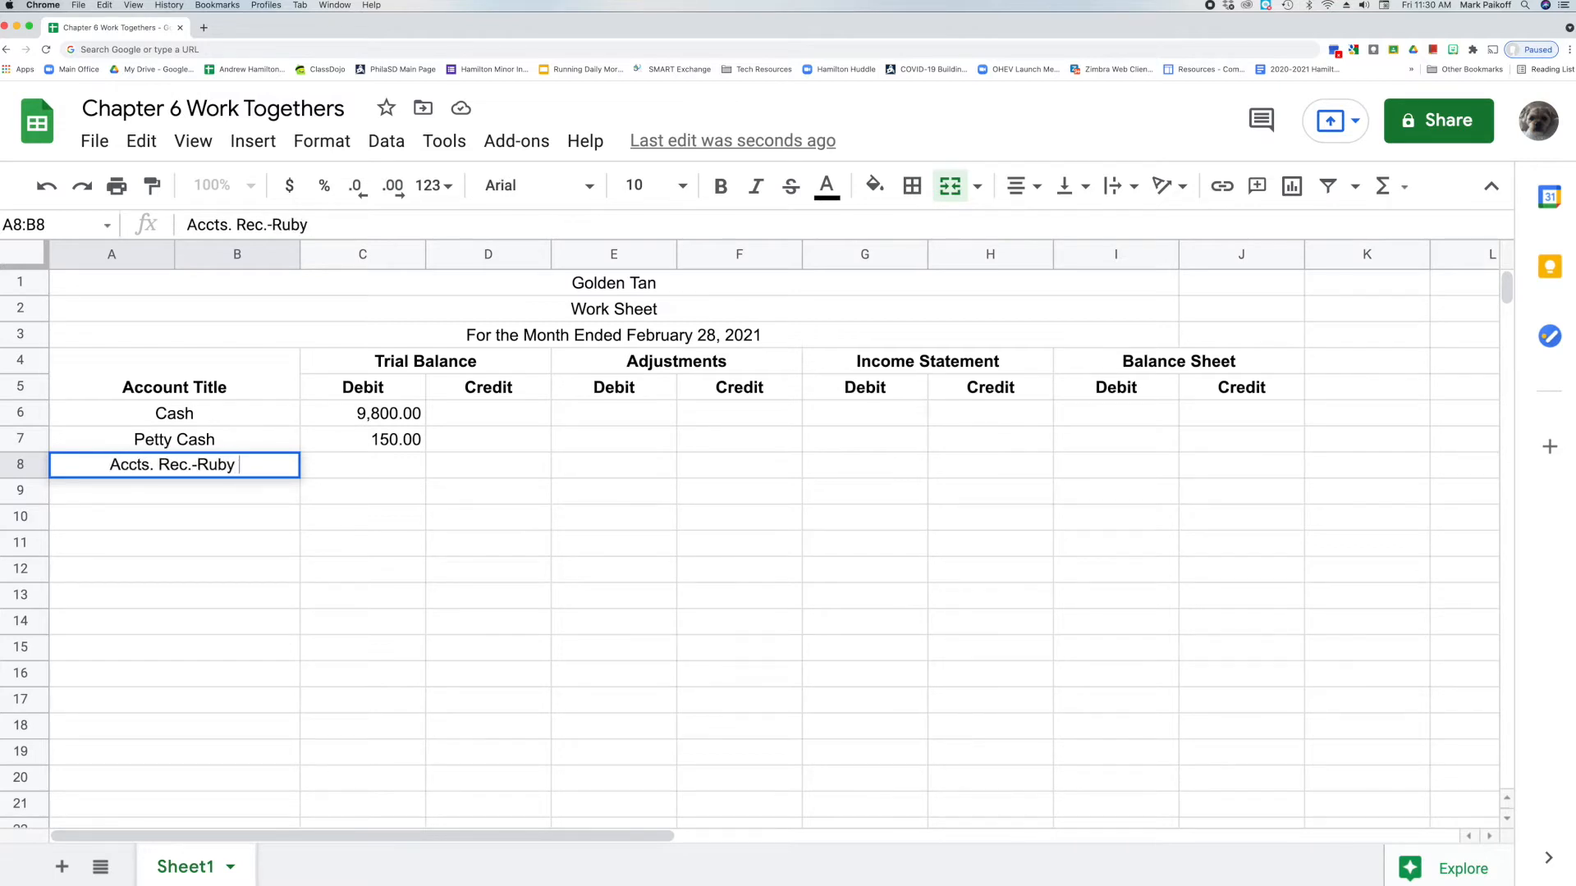
type("Prince")
key("Return")
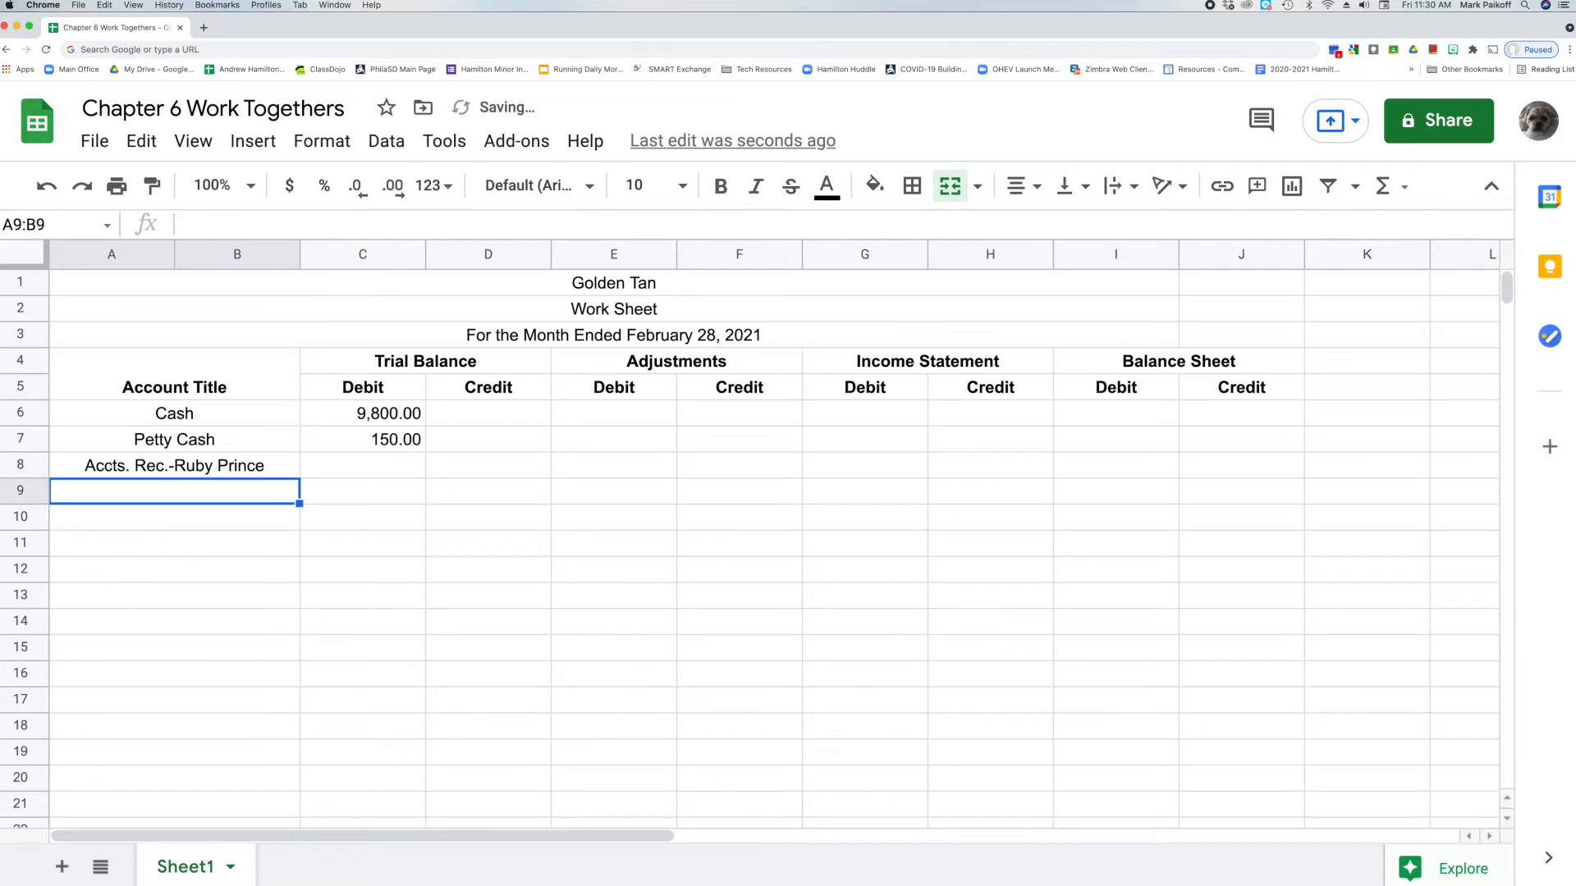
Enter 2795 as the Trial Balance debit for the accounts receivable row.
left_click(377, 473)
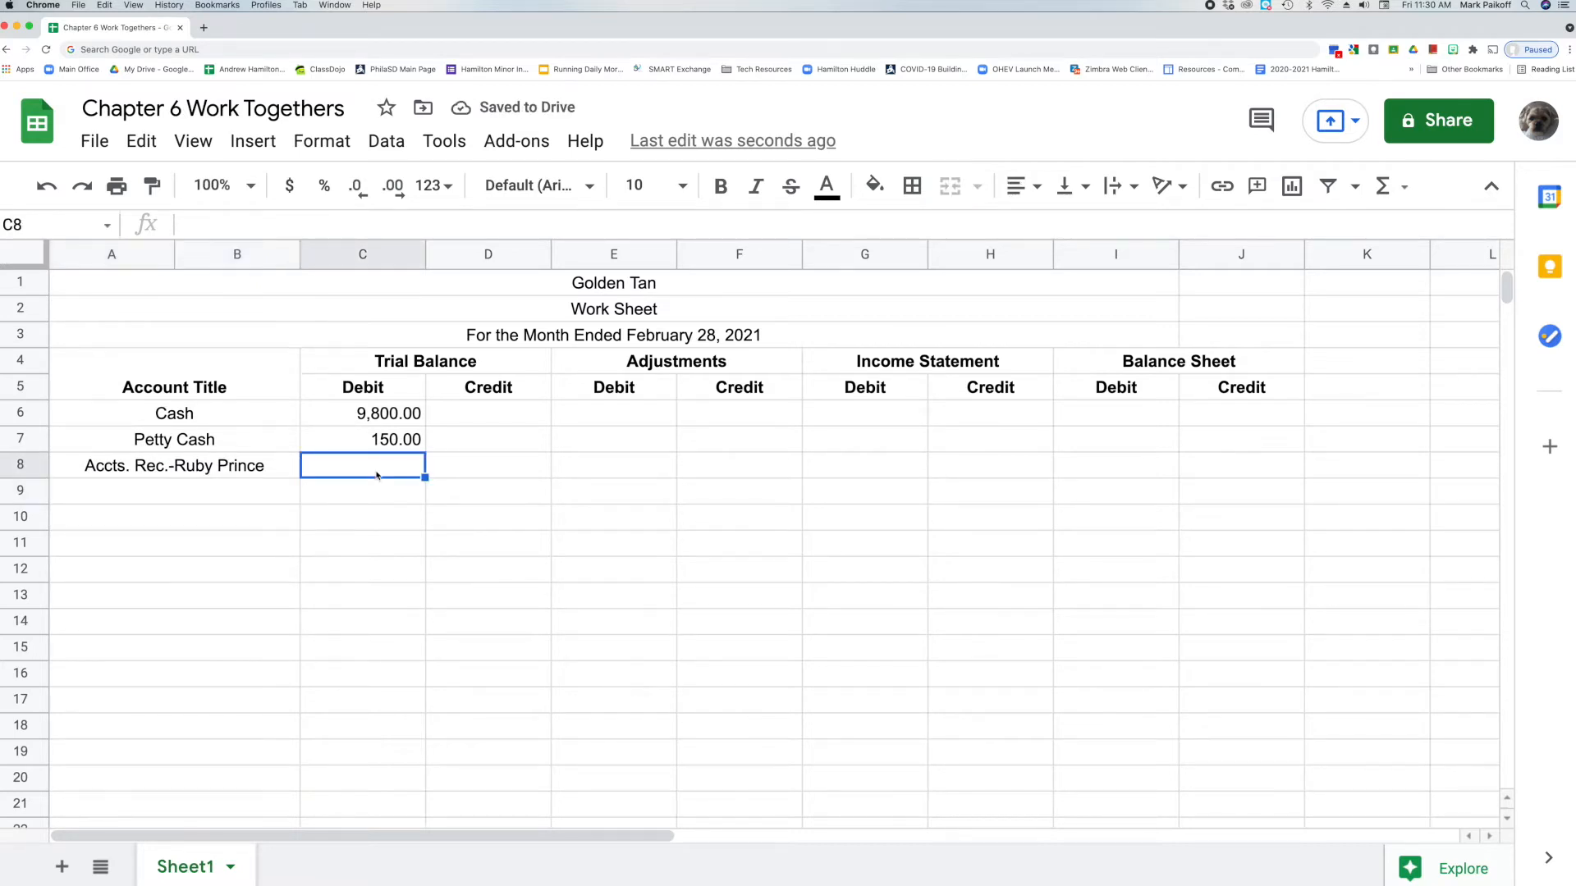
double_click(376, 472)
type("2795")
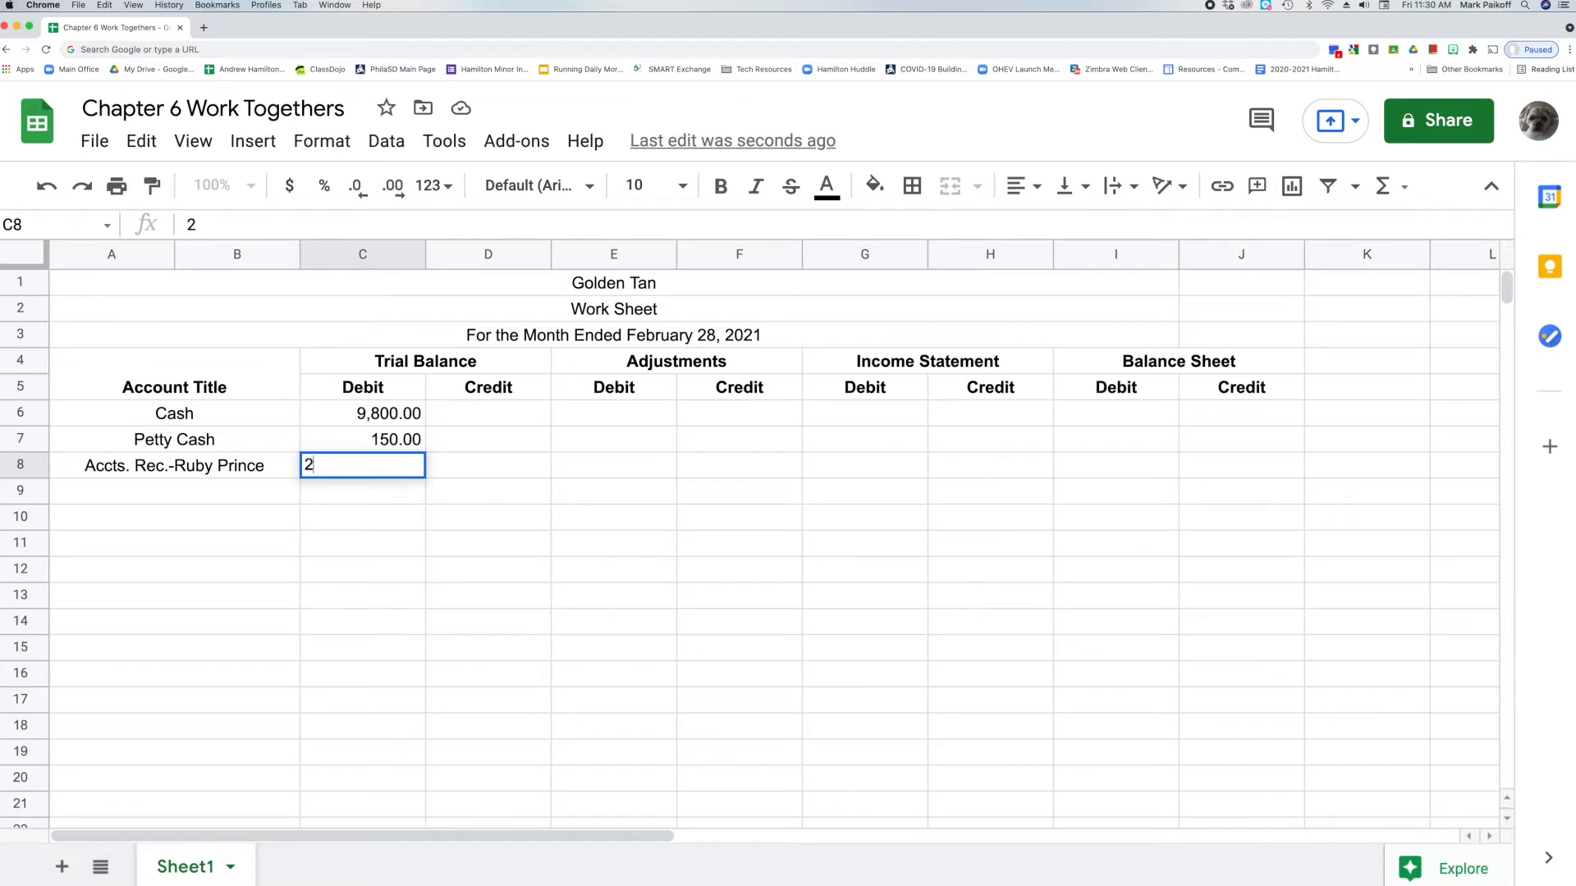
key("Return")
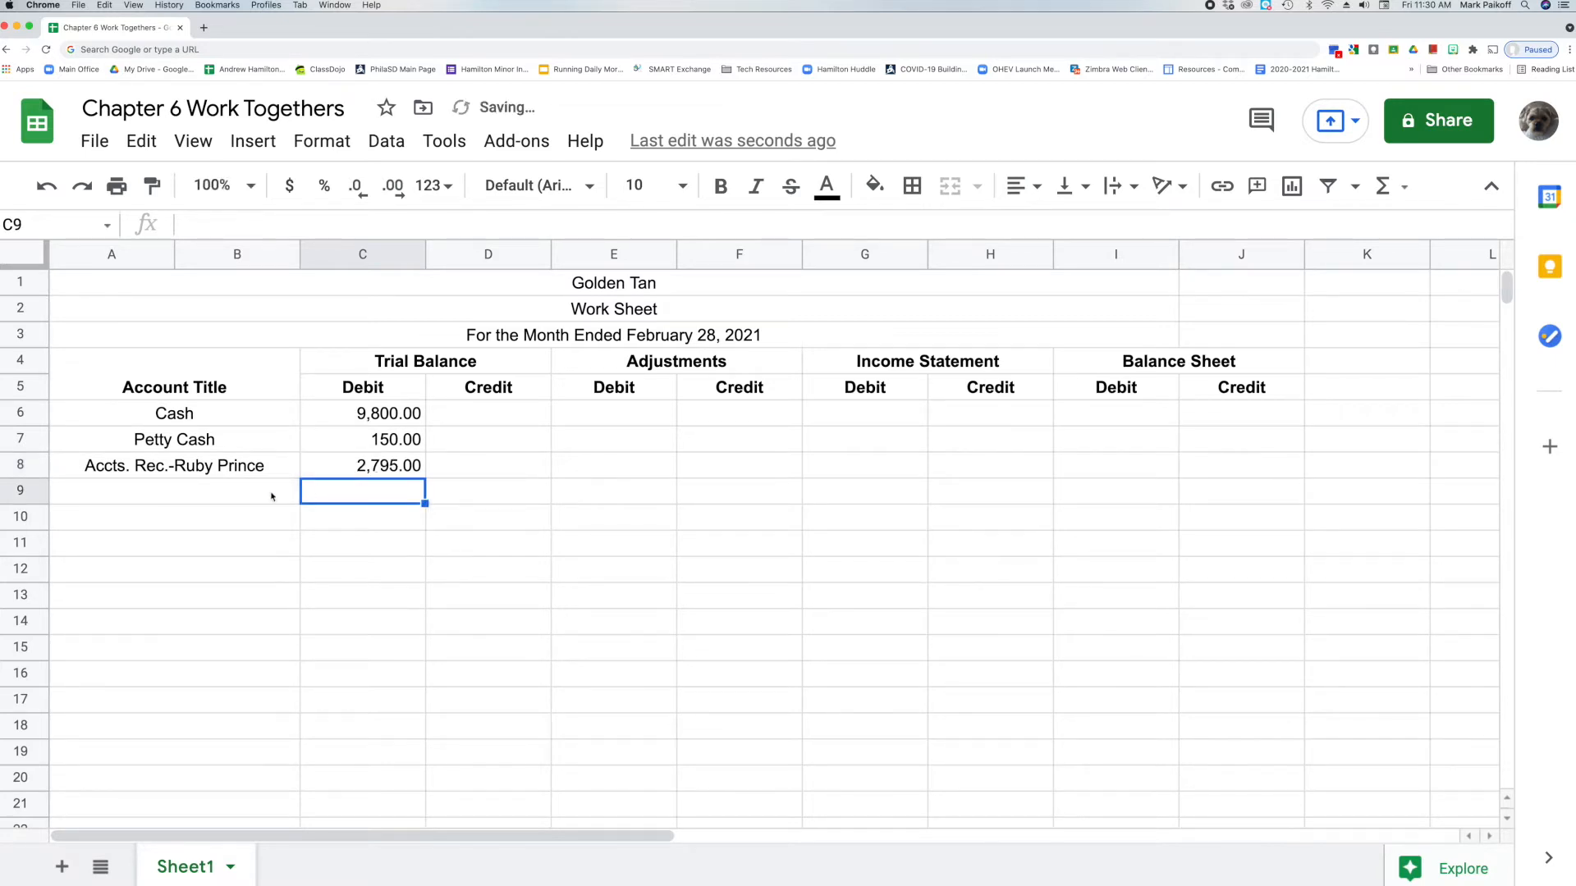
Enter the account title "Supplies" in row 9 with a Trial Balance debit of 456.
left_click(243, 492)
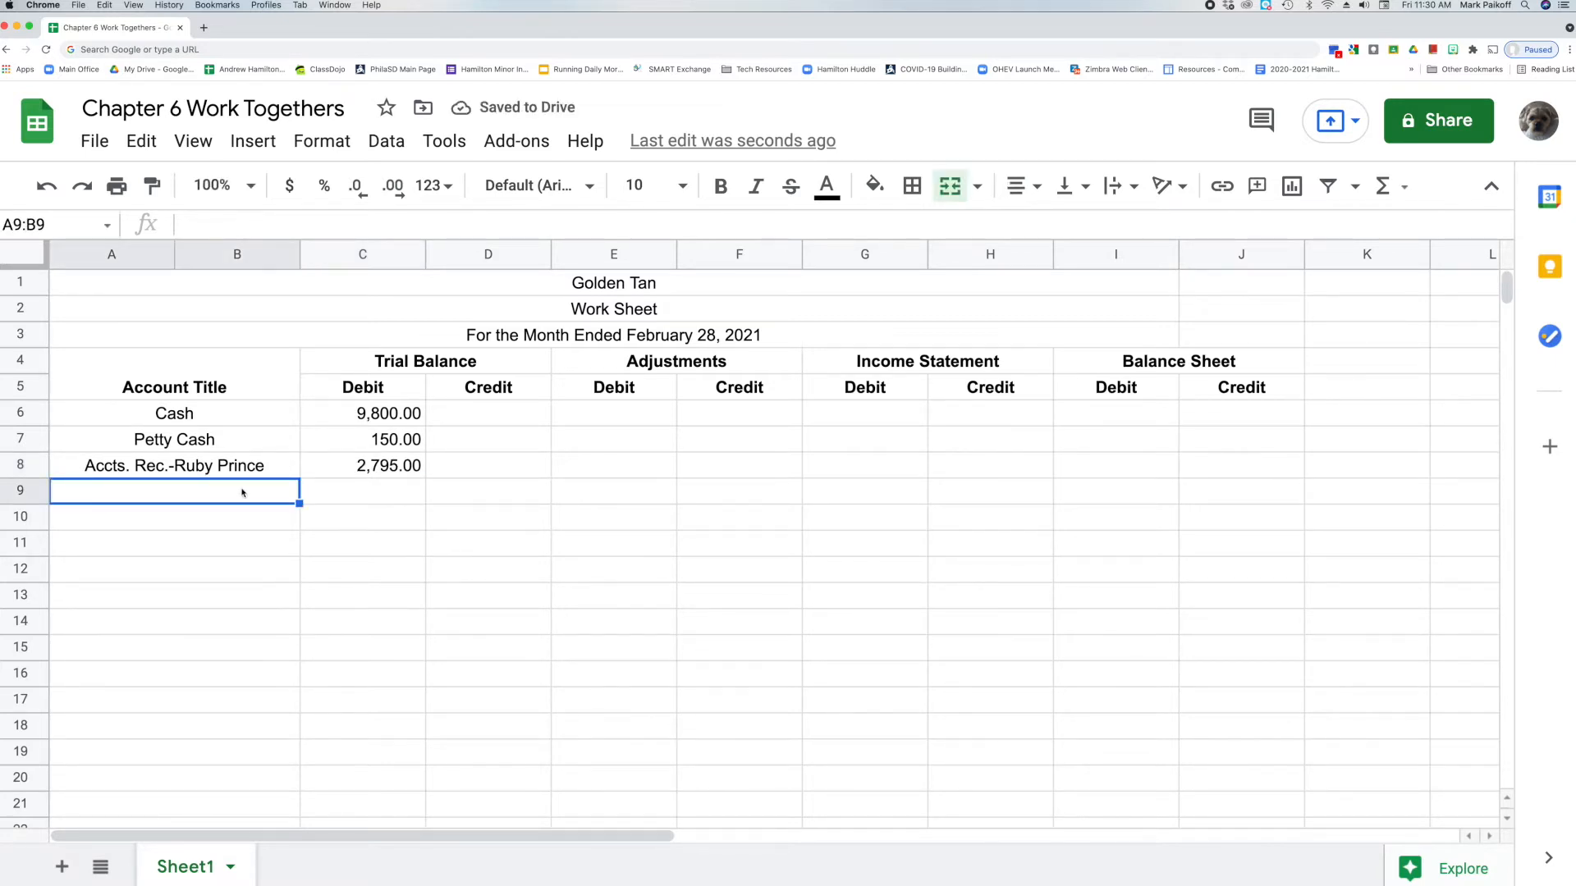
double_click(242, 489)
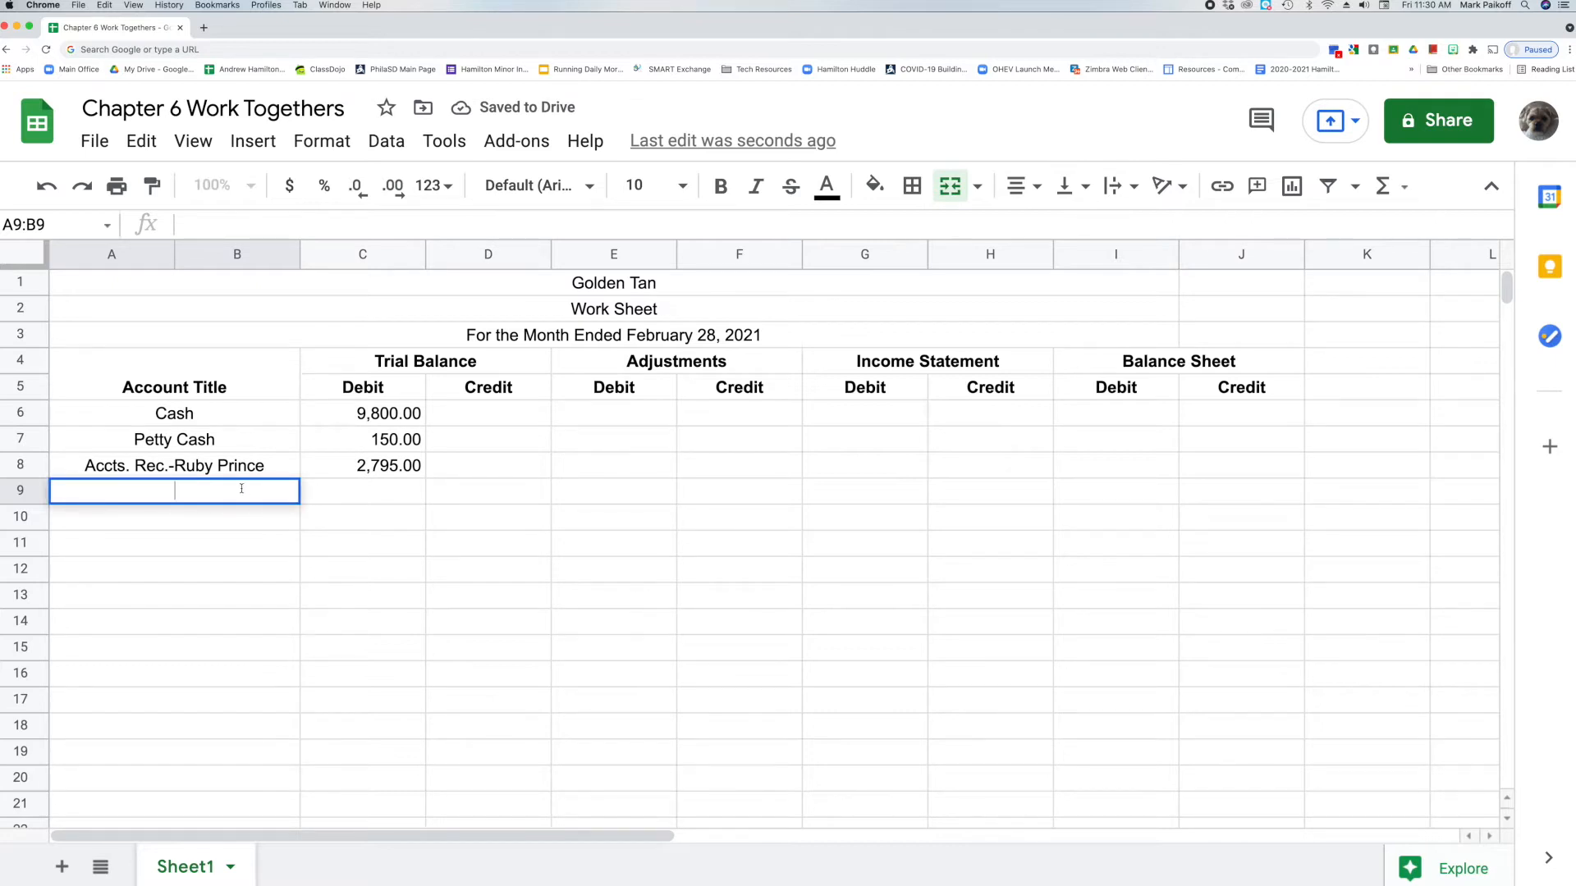
type("Supplies")
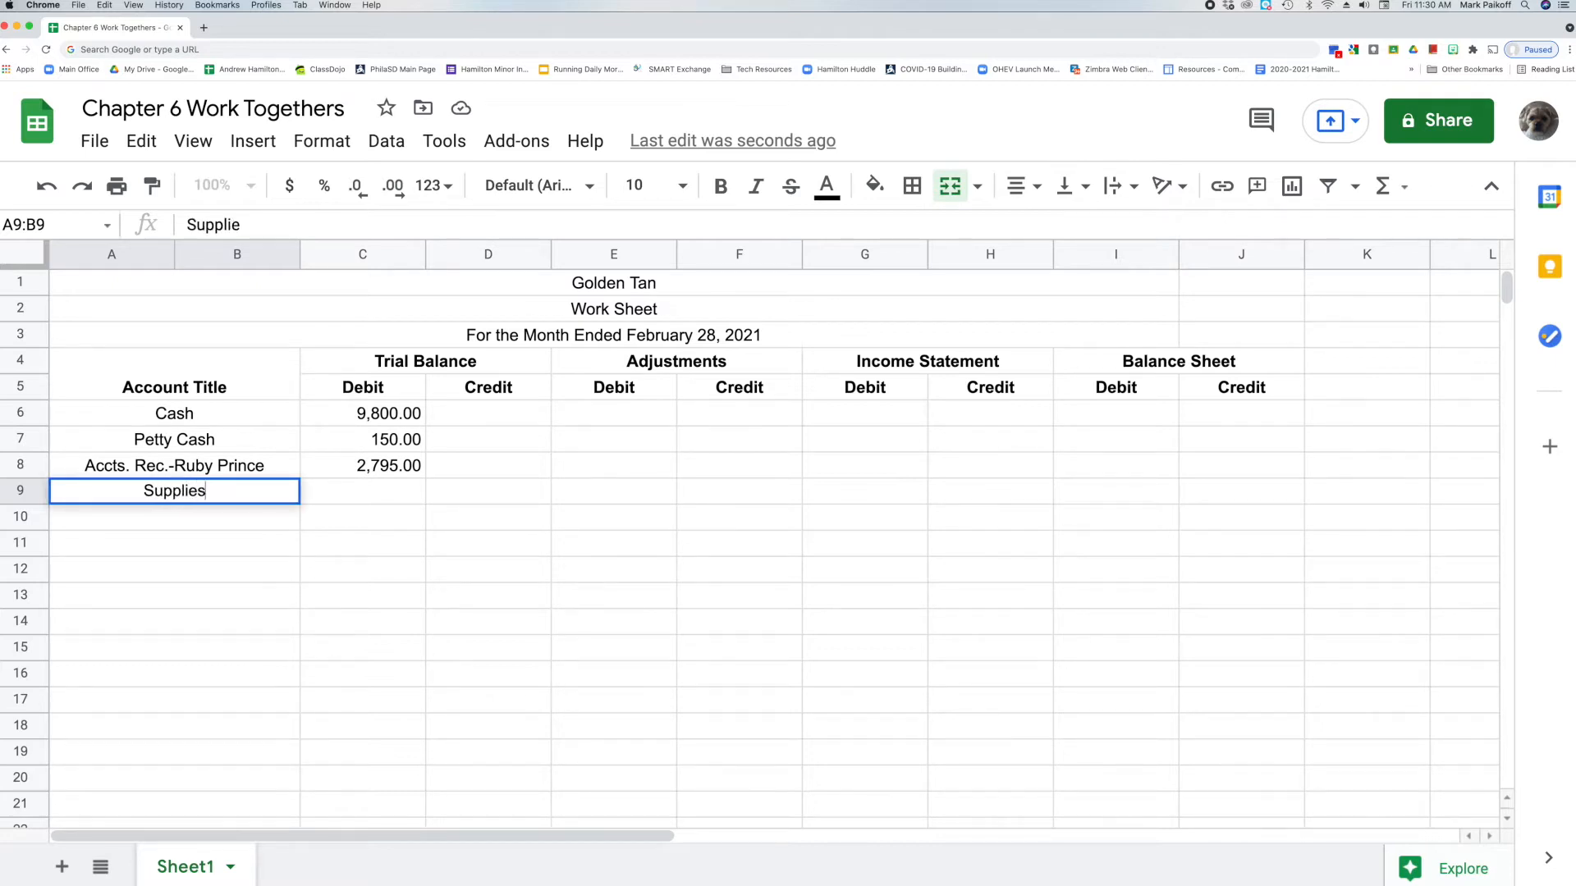
key("Return")
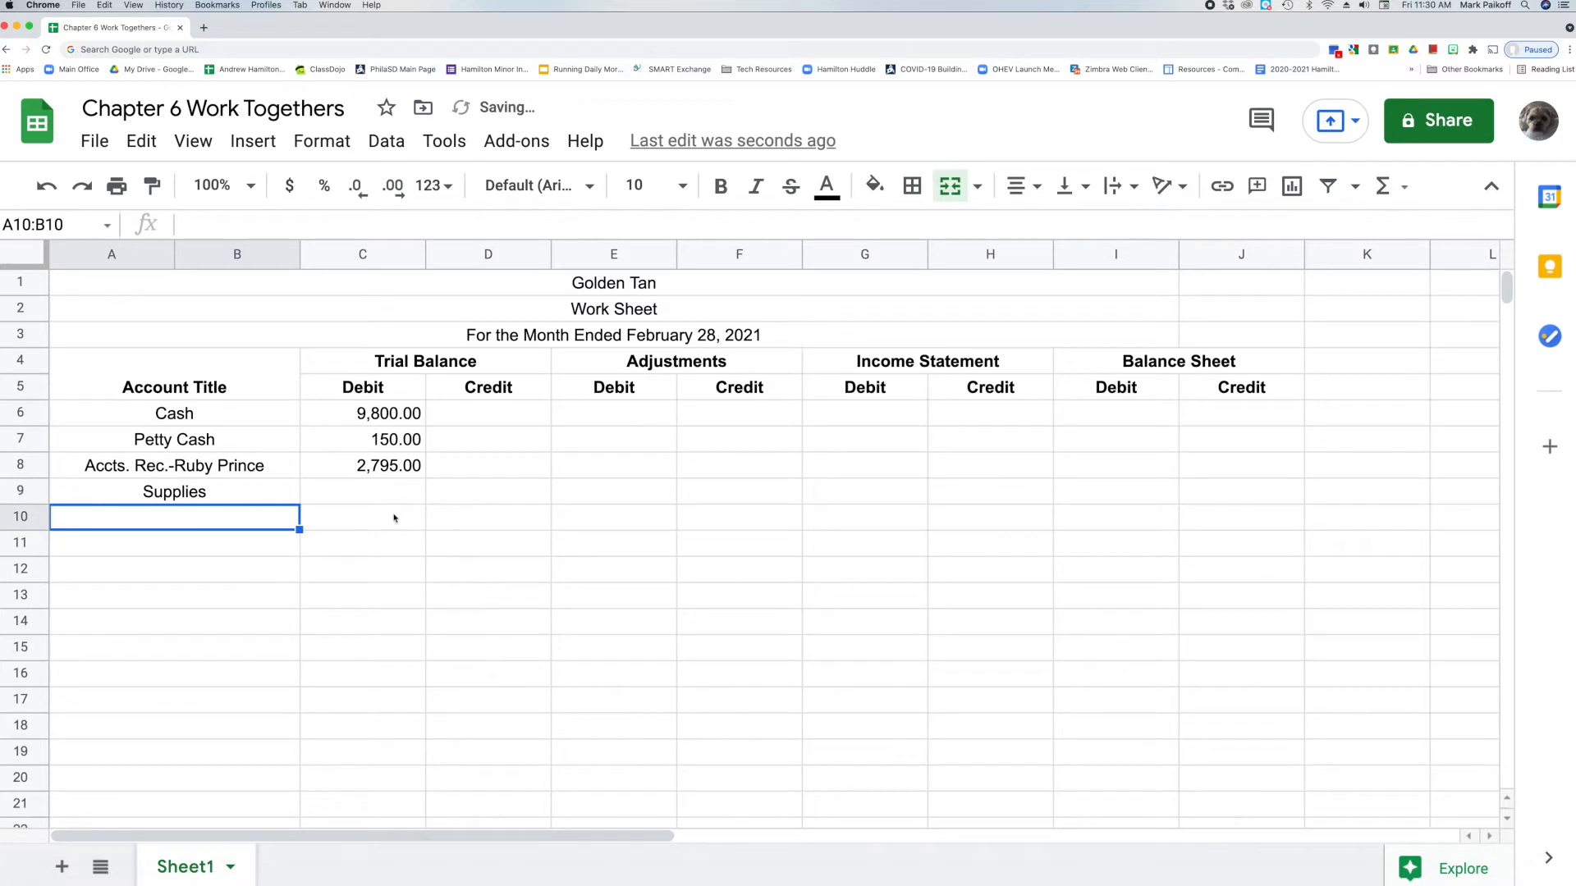
double_click(363, 492)
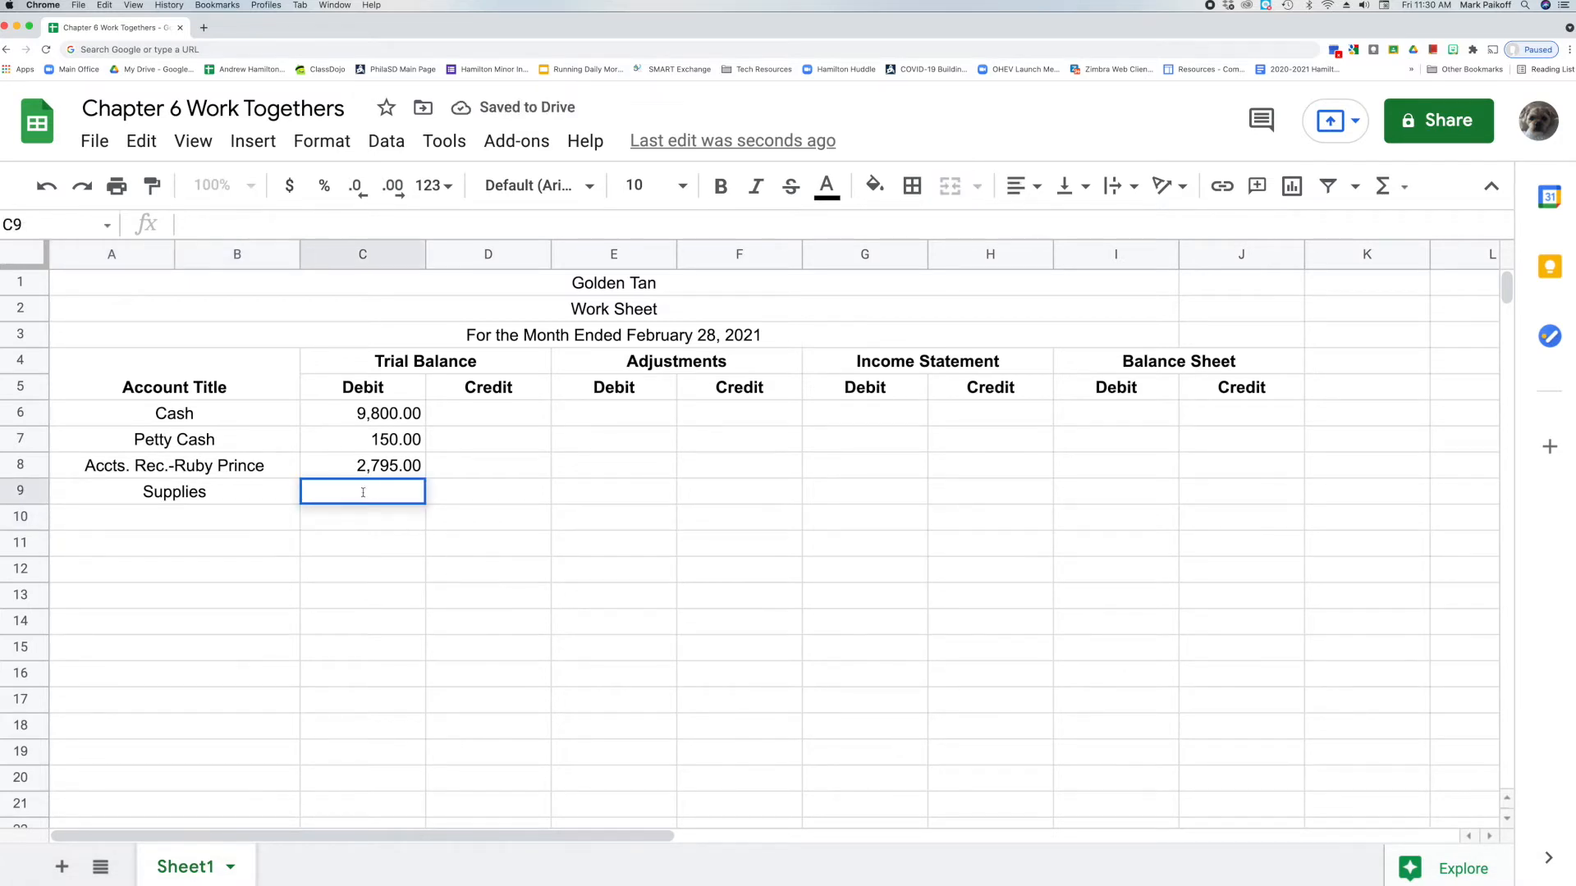
type("456")
key("Return")
Enter the account title "Prepaid Insurance" in row 10 with a Trial Balance debit of 750.
left_click(262, 522)
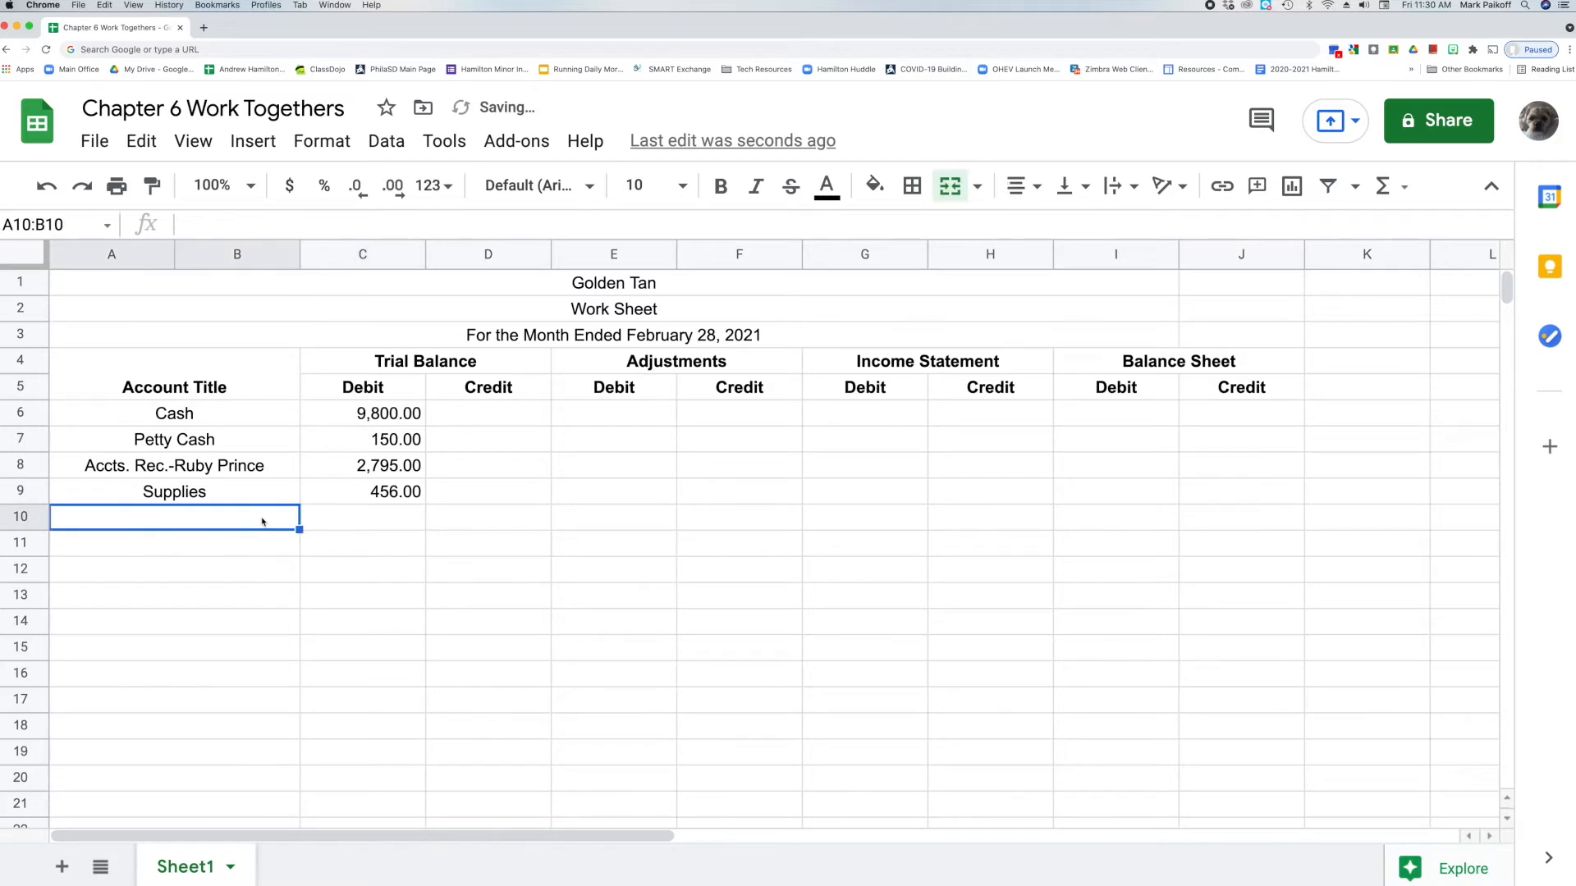
double_click(262, 522)
type("Prep")
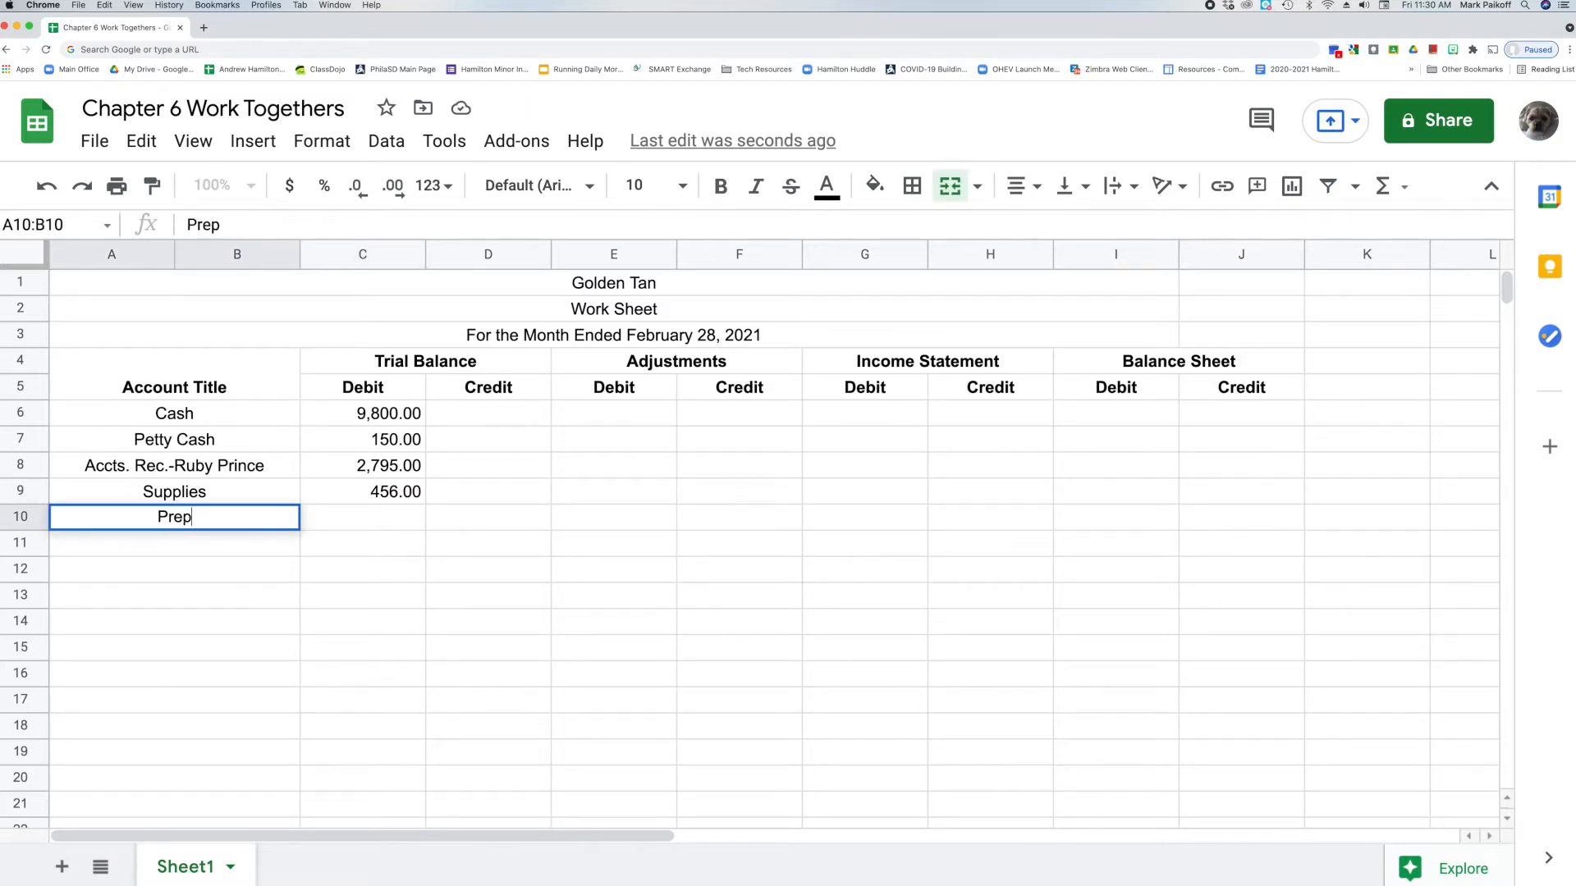
type("aid Insurance")
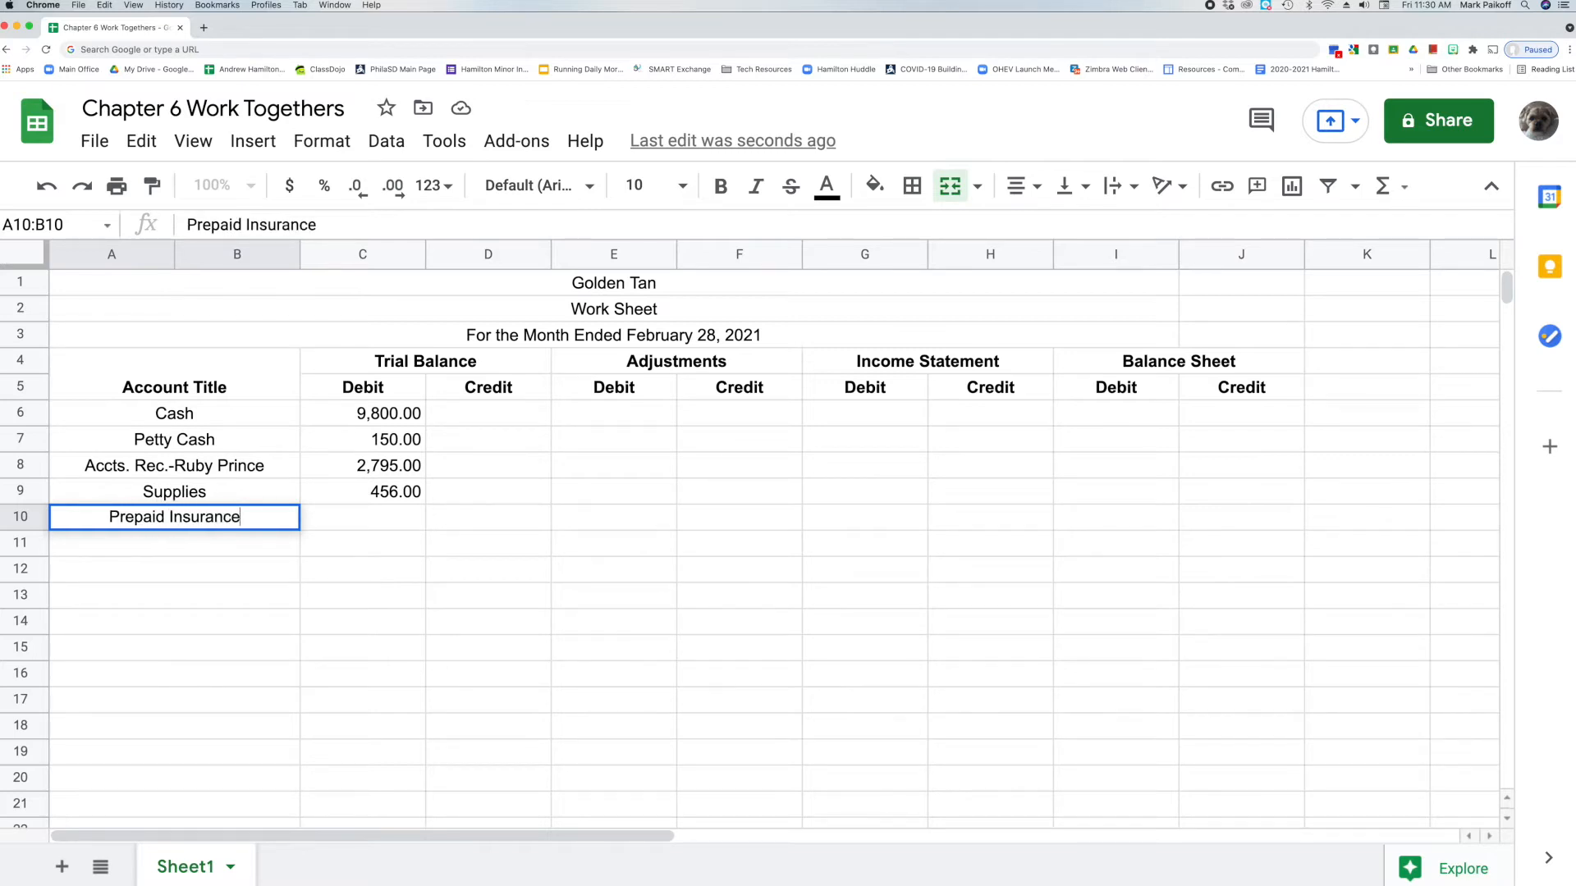
key("Return")
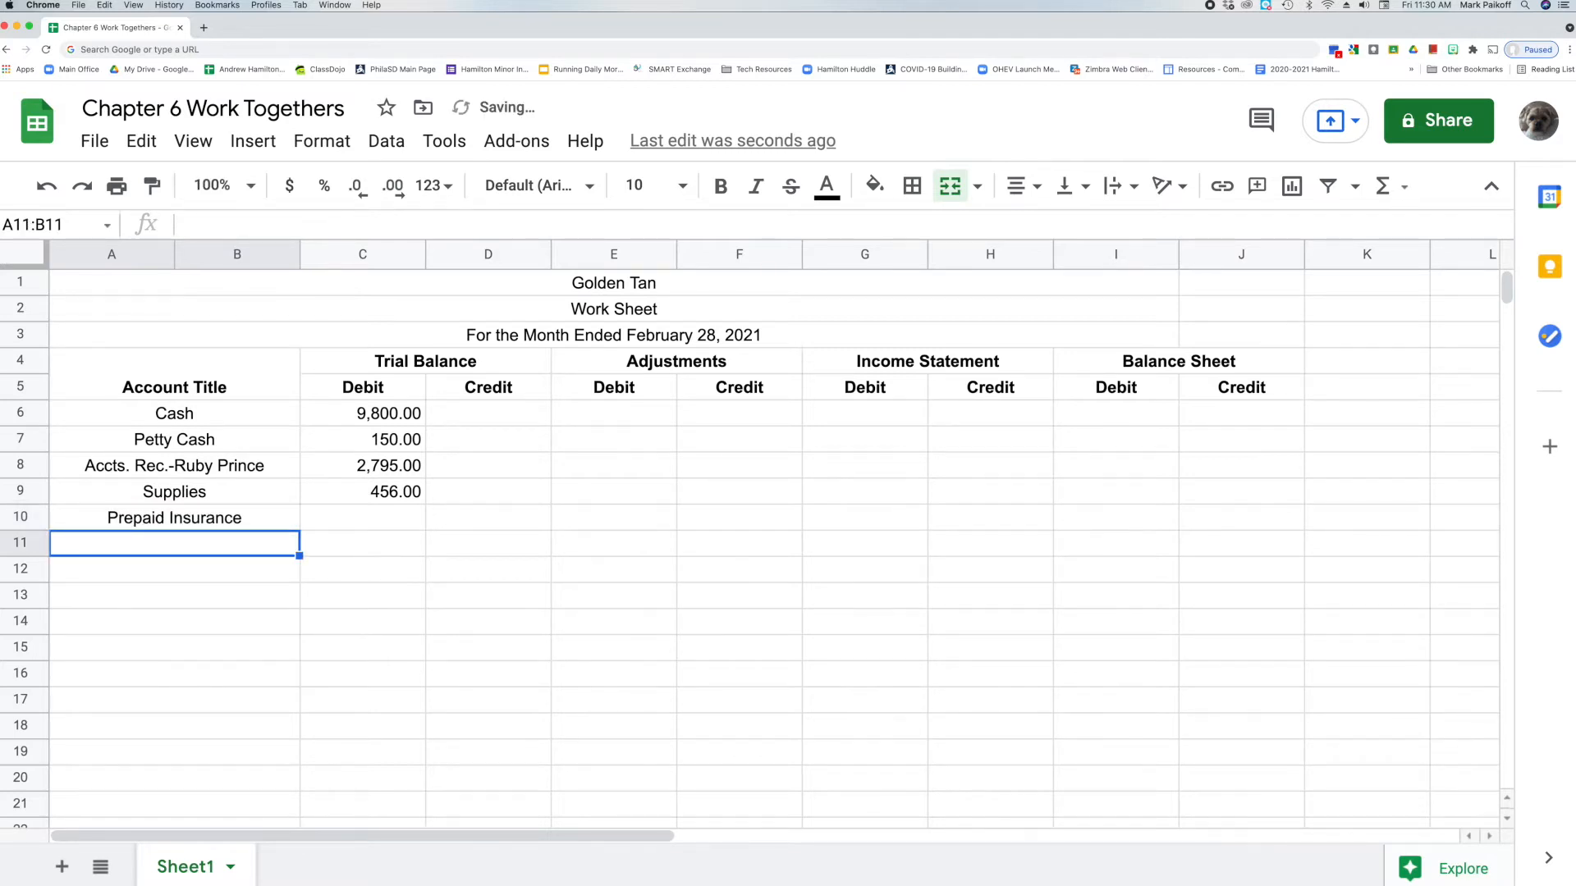
left_click(356, 518)
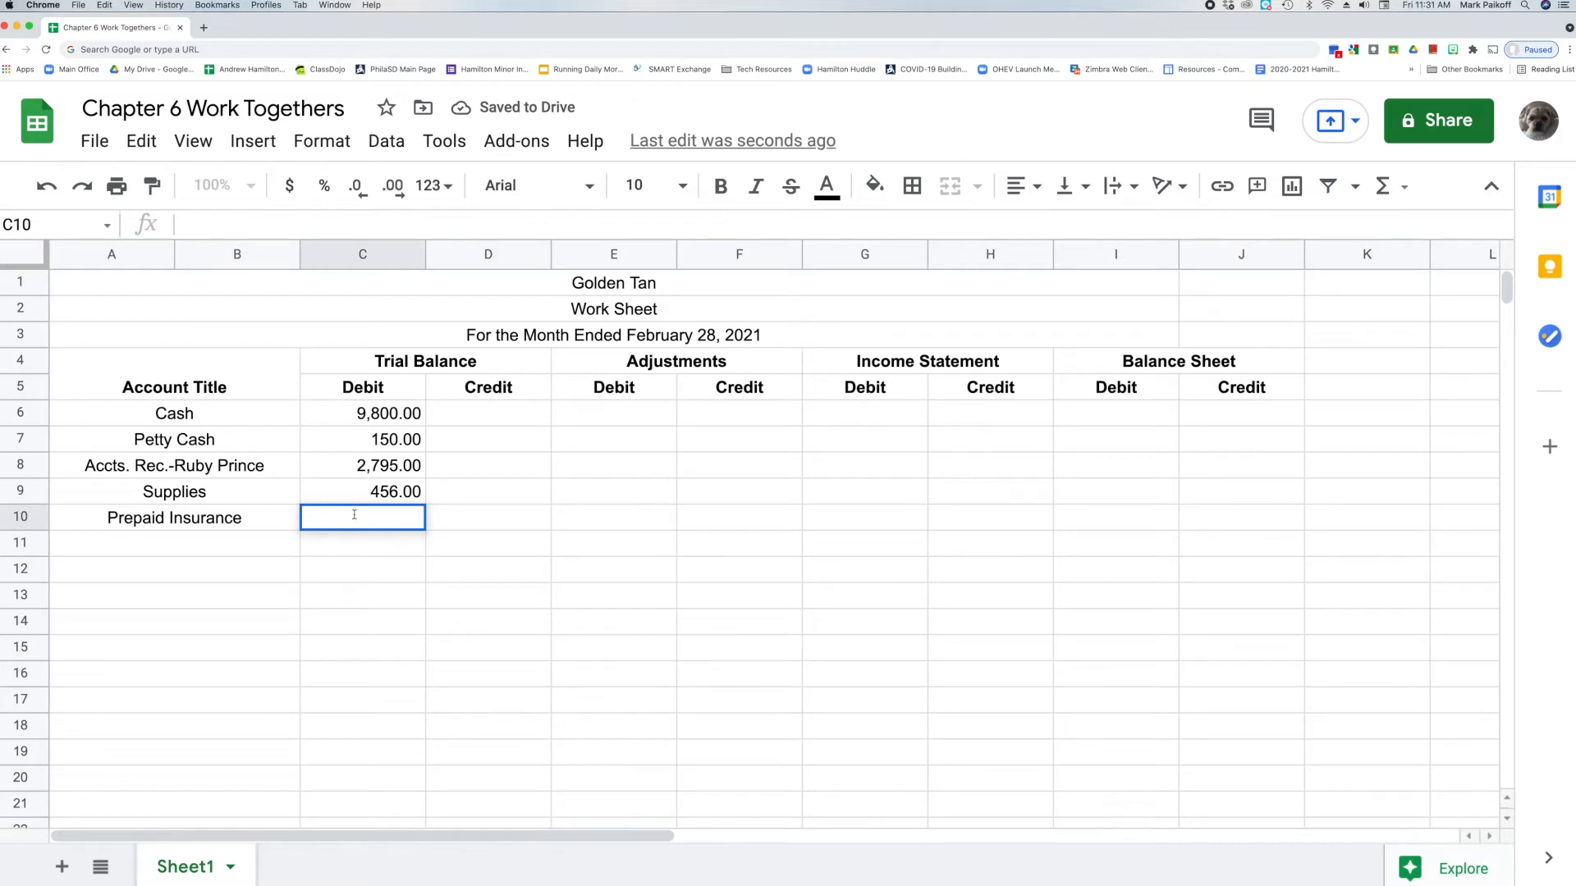
type("750")
key("Return")
Enter the account title "Accts. Pay-" followed by the creditor's full name in row 11, with a Trial Balance credit of 555.
left_click(205, 553)
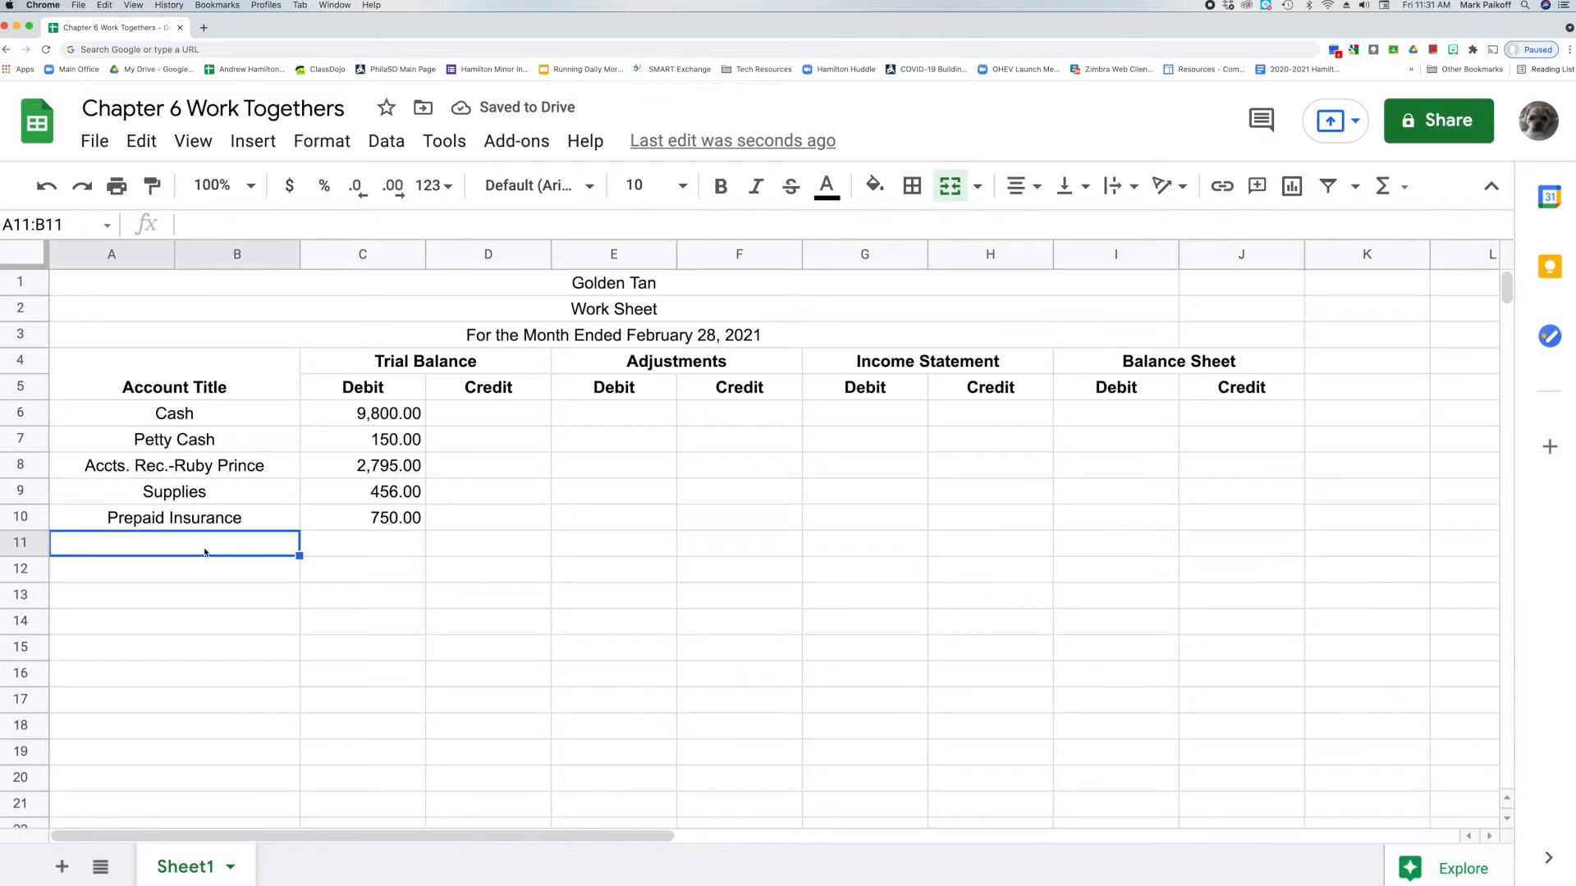
type("Ac")
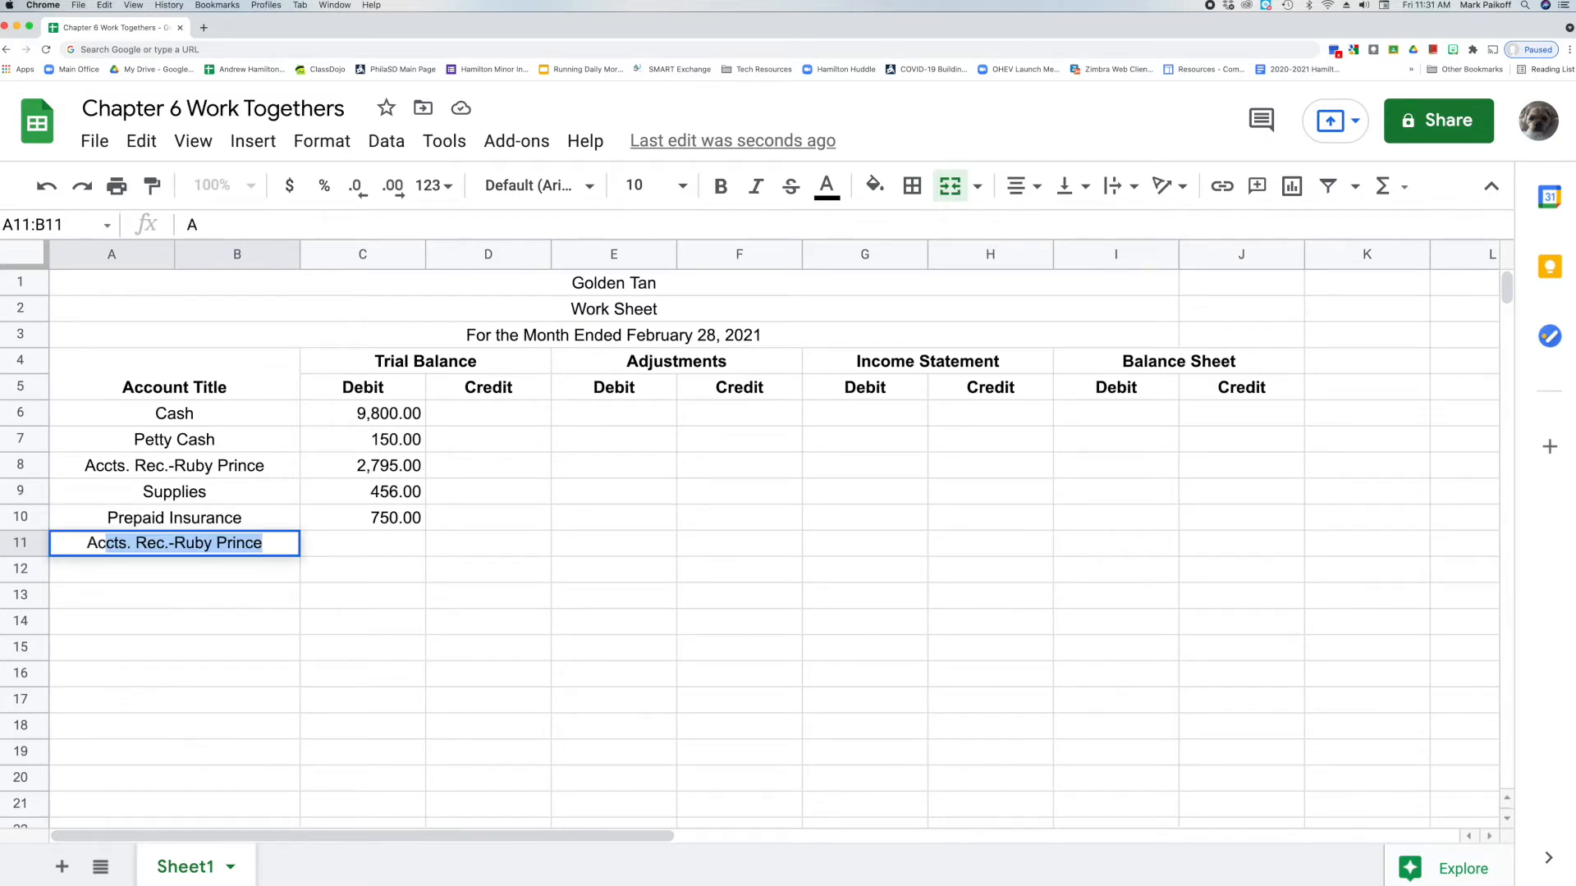
type("cts. ")
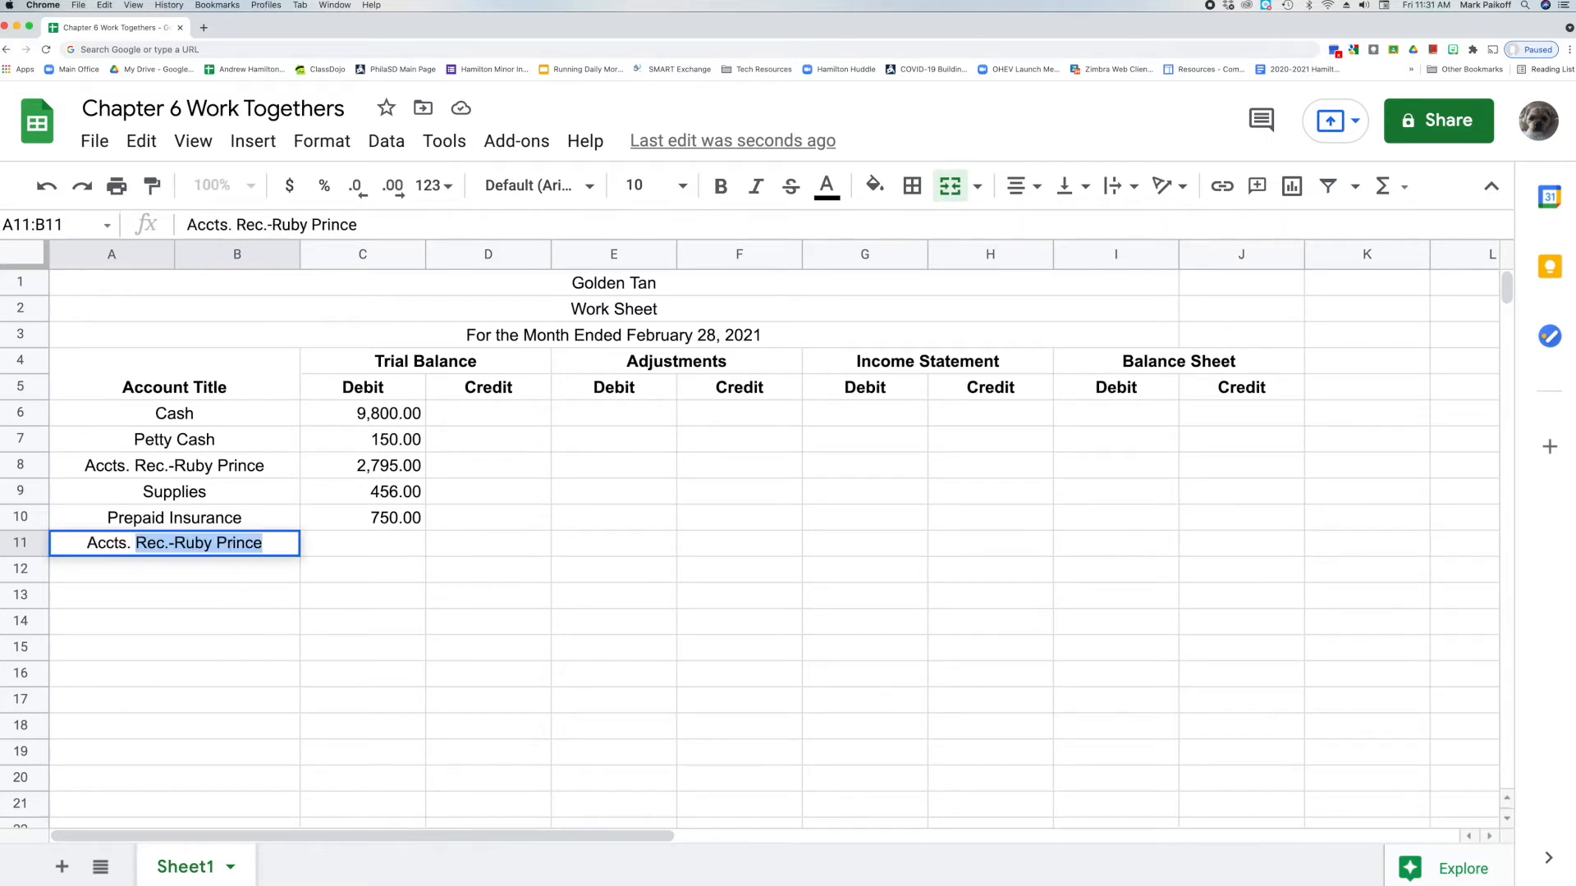
type("Pay-R")
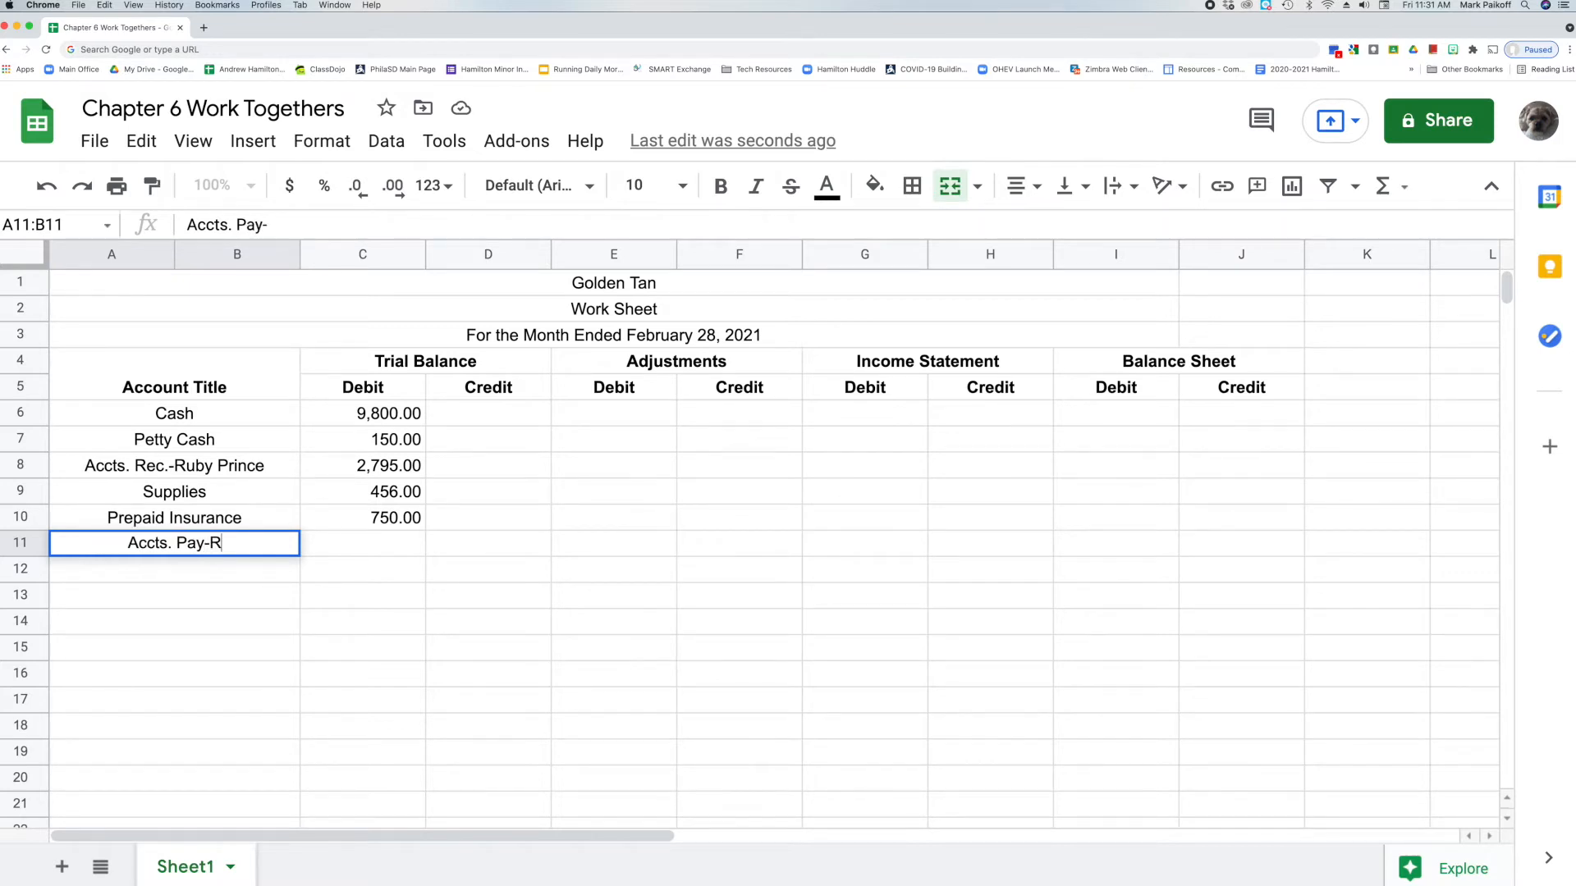
type("ichard Navarro")
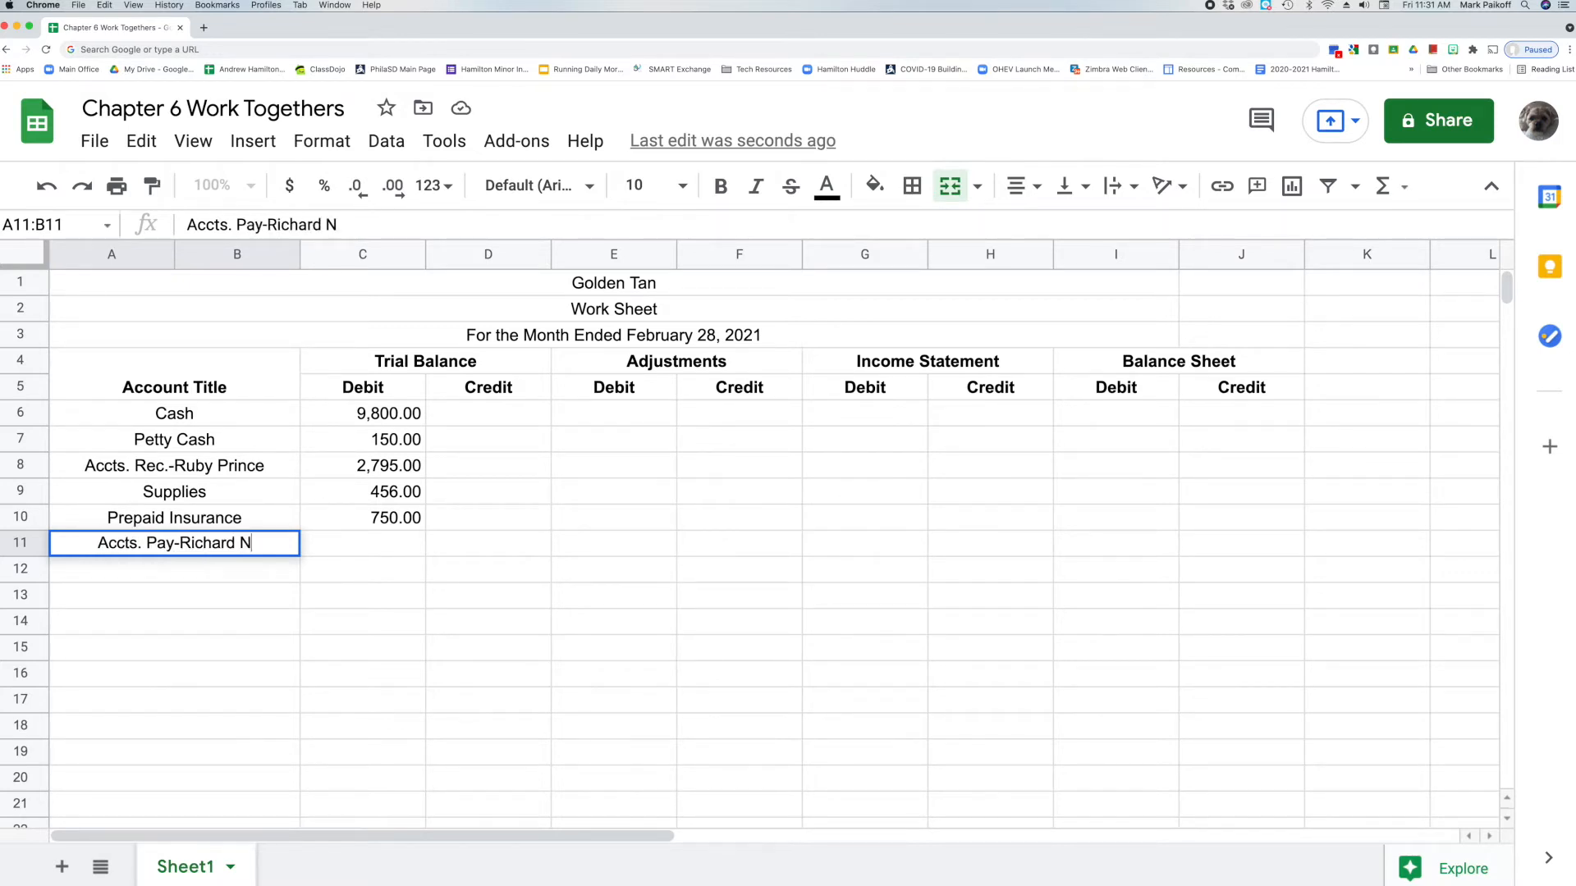
key("Return")
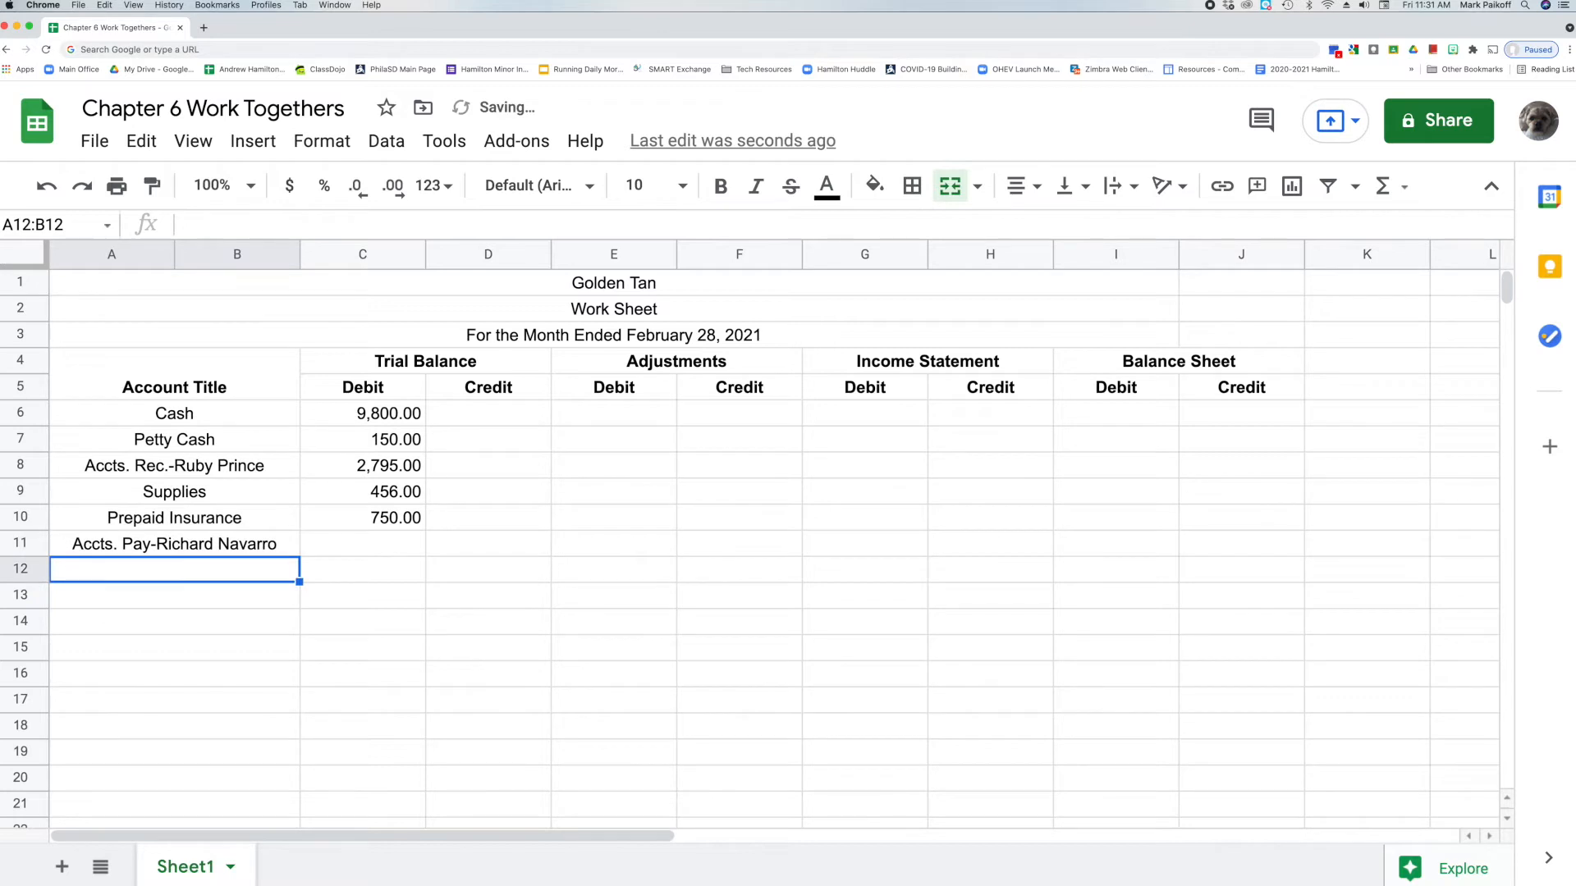
left_click(468, 543)
double_click(469, 542)
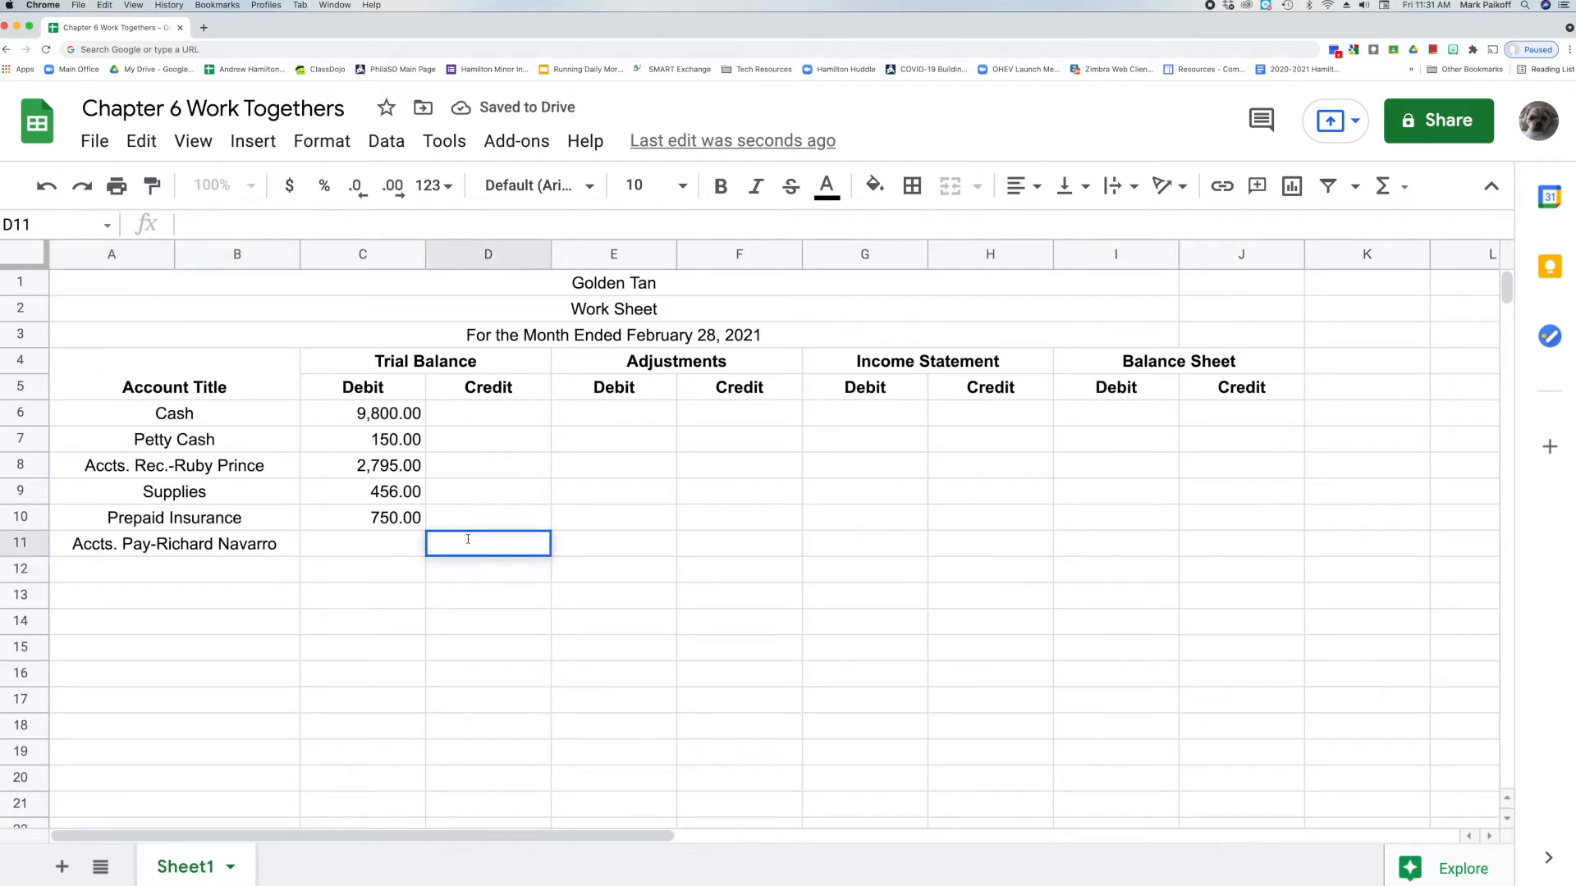
type("555")
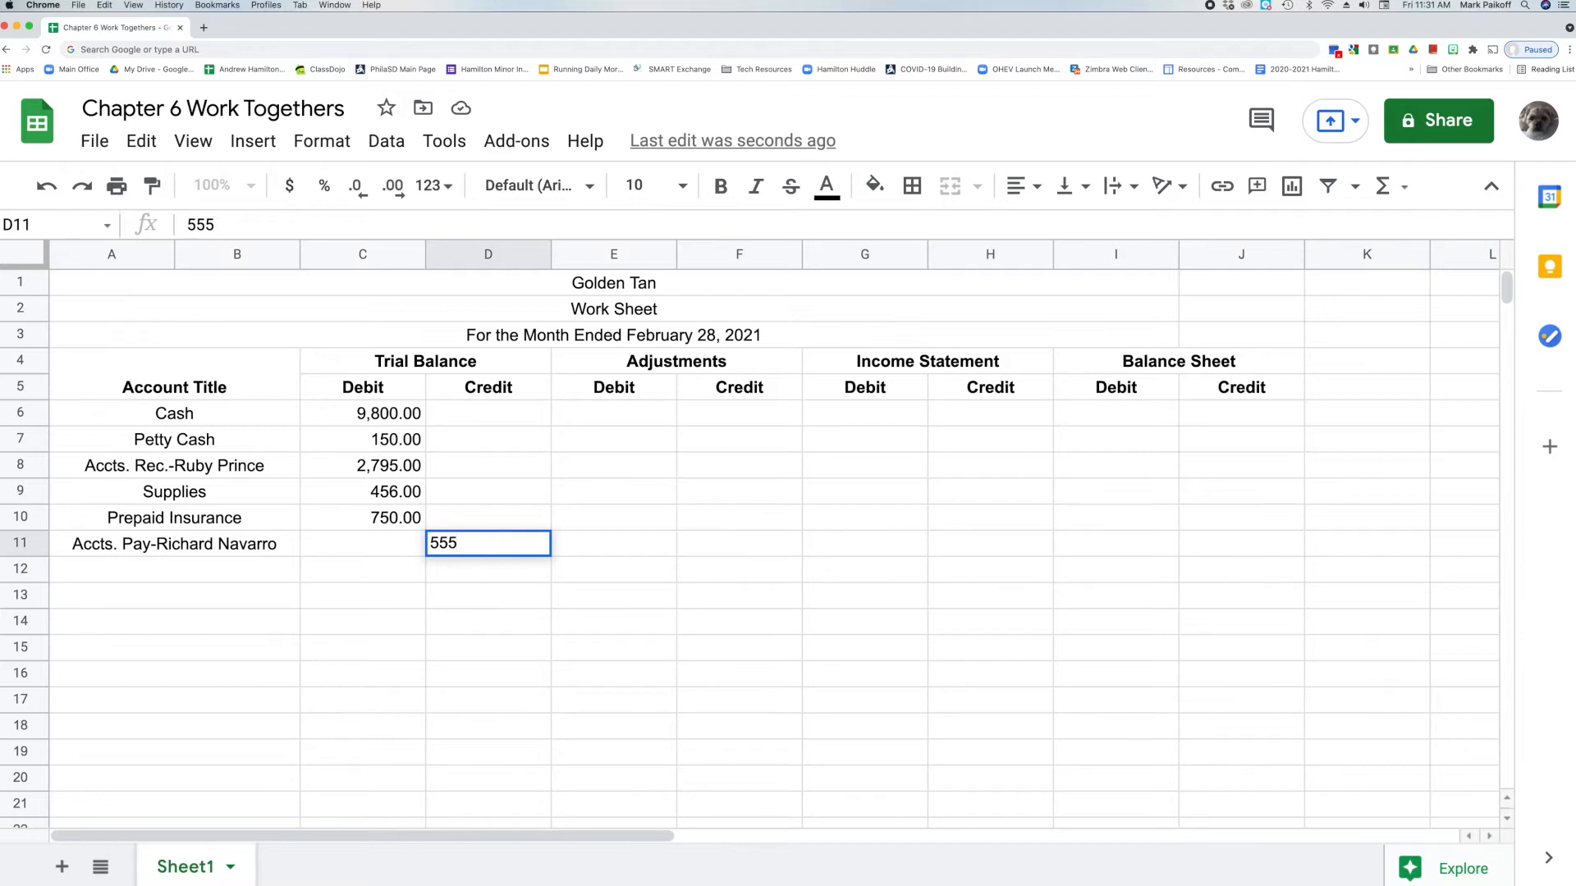
key("Return")
Enter the owner's full name followed by ", Capital" as the account title in row 12, with a Trial Balance credit of 14,885.
left_click(254, 574)
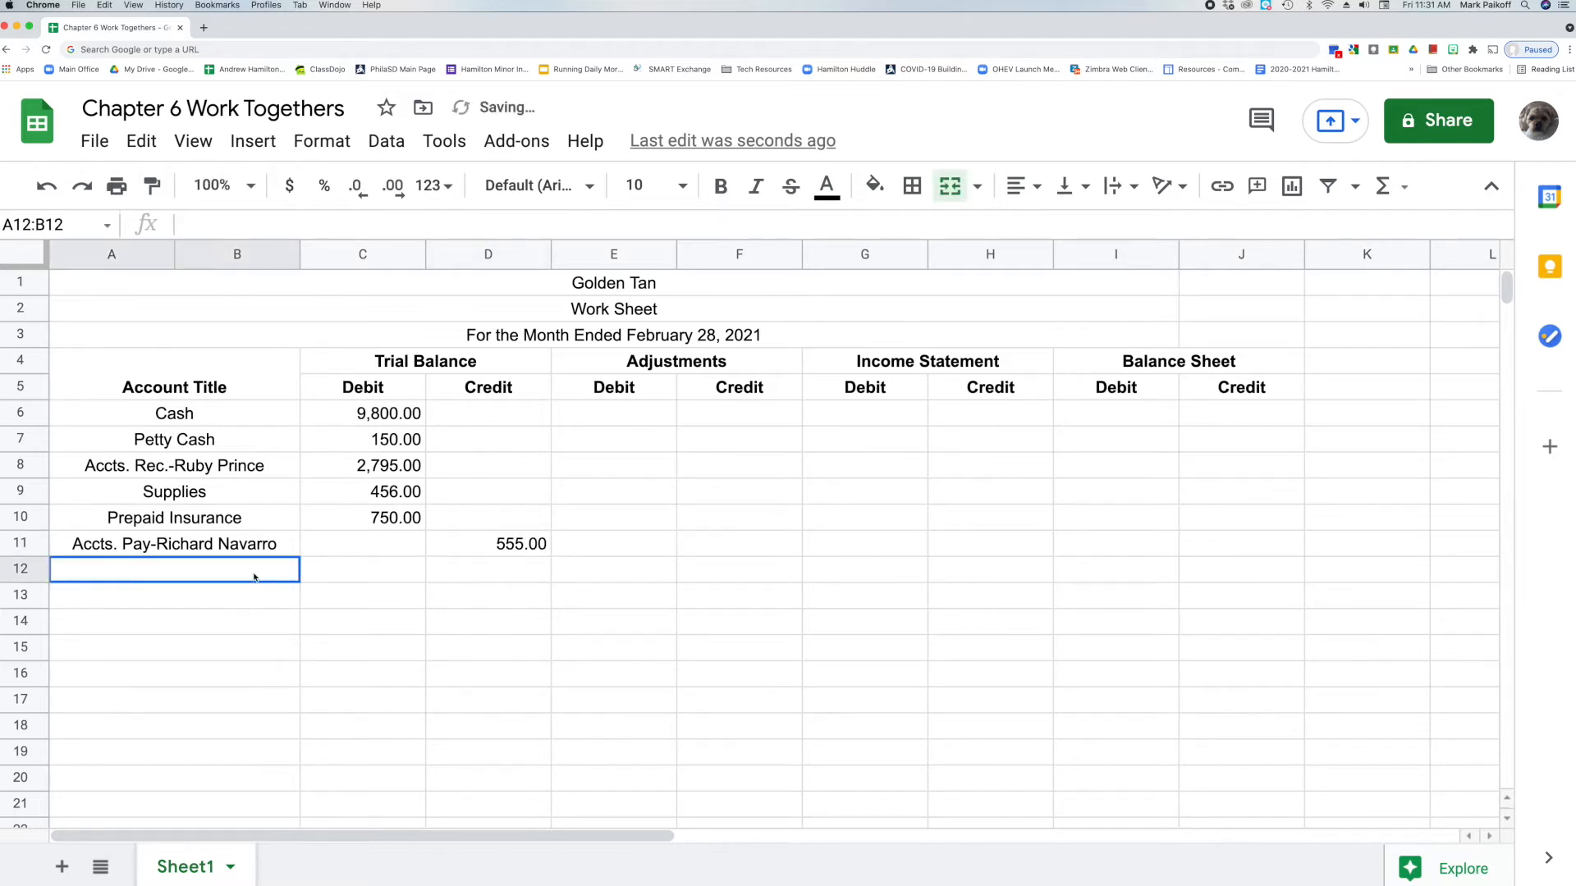
double_click(253, 573)
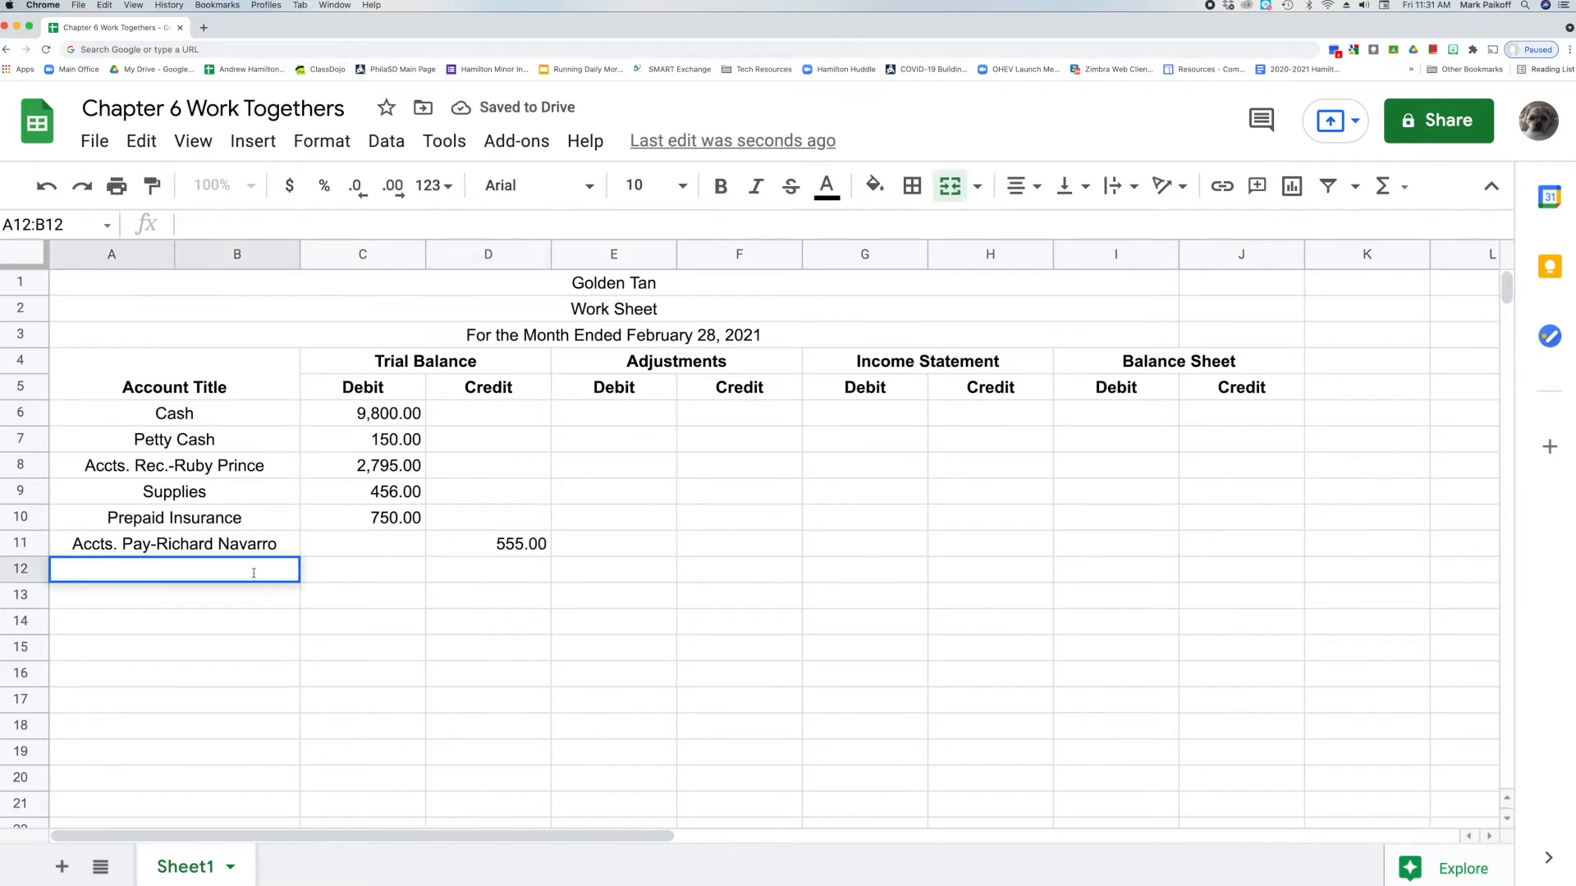
type("Gary ")
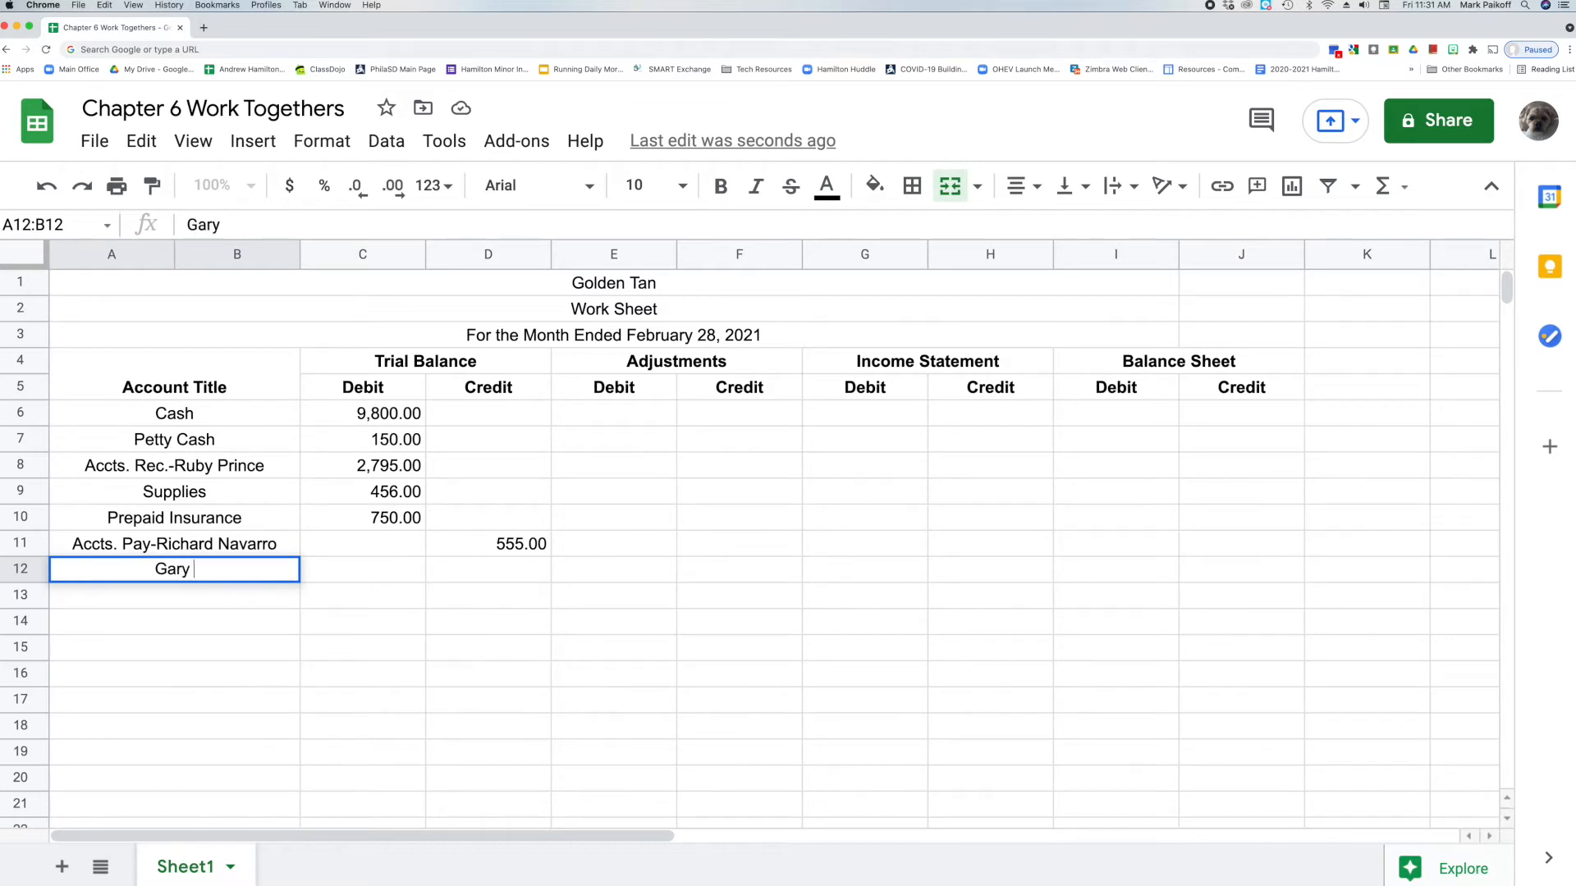
type("Baldw")
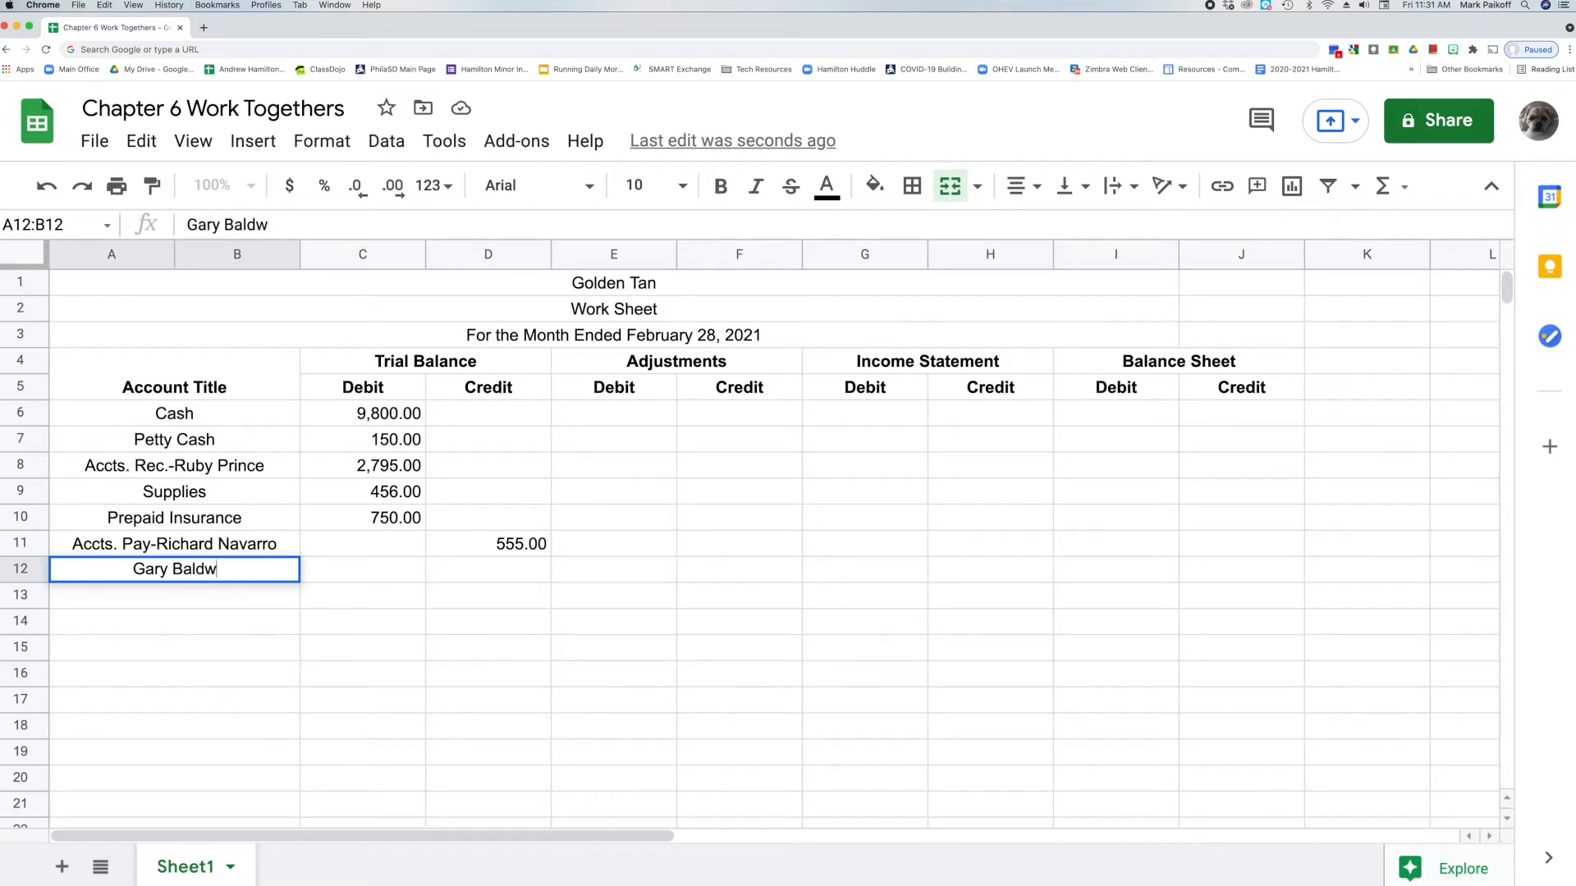
type("in, Capital")
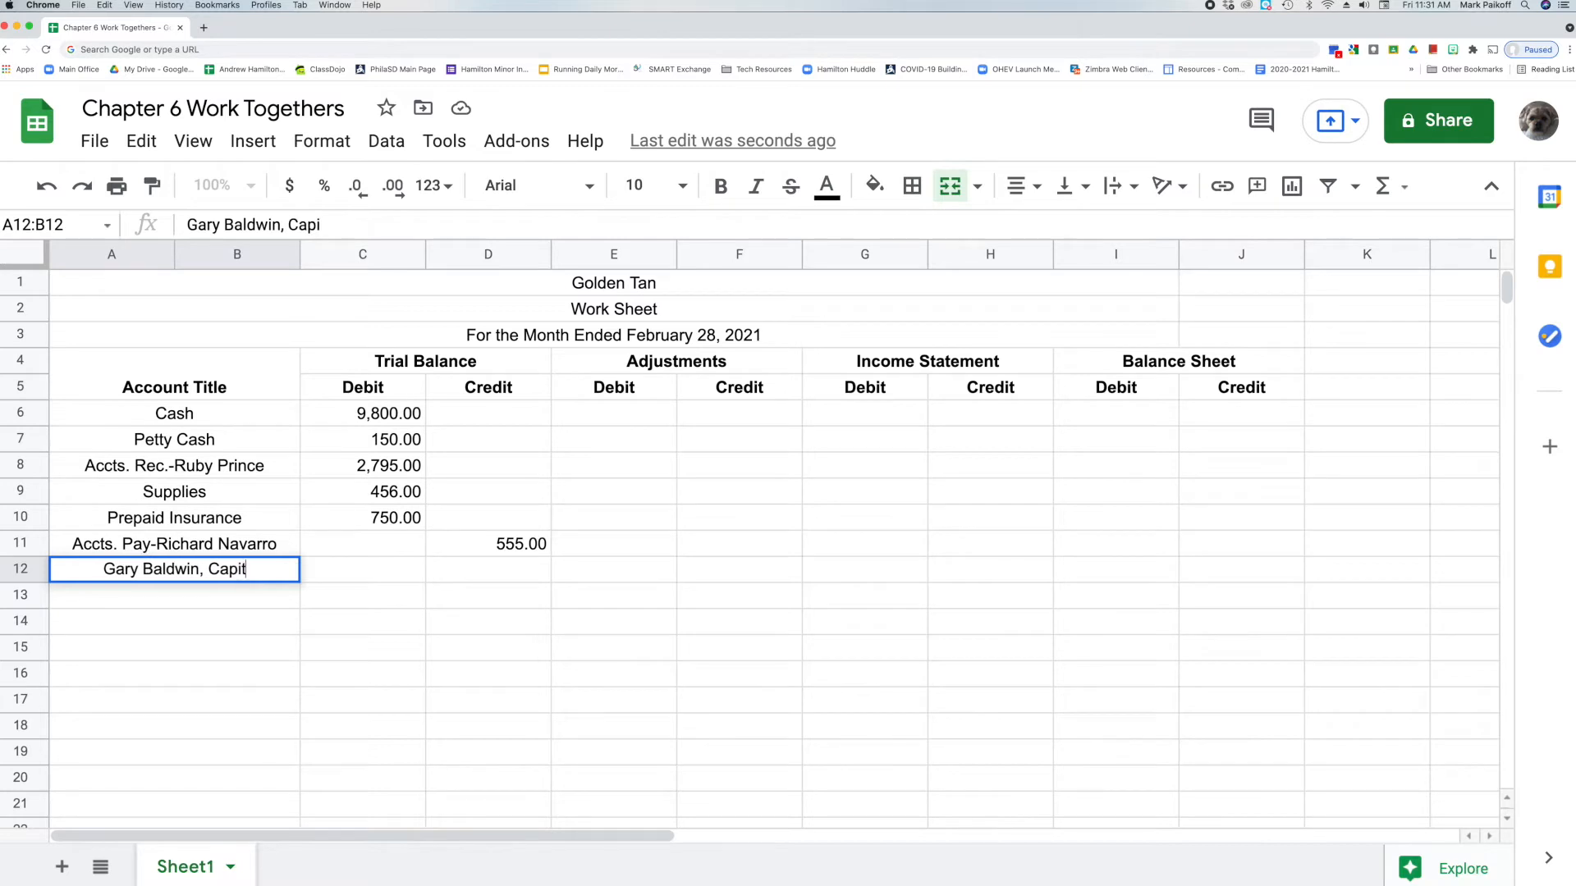
key("Return")
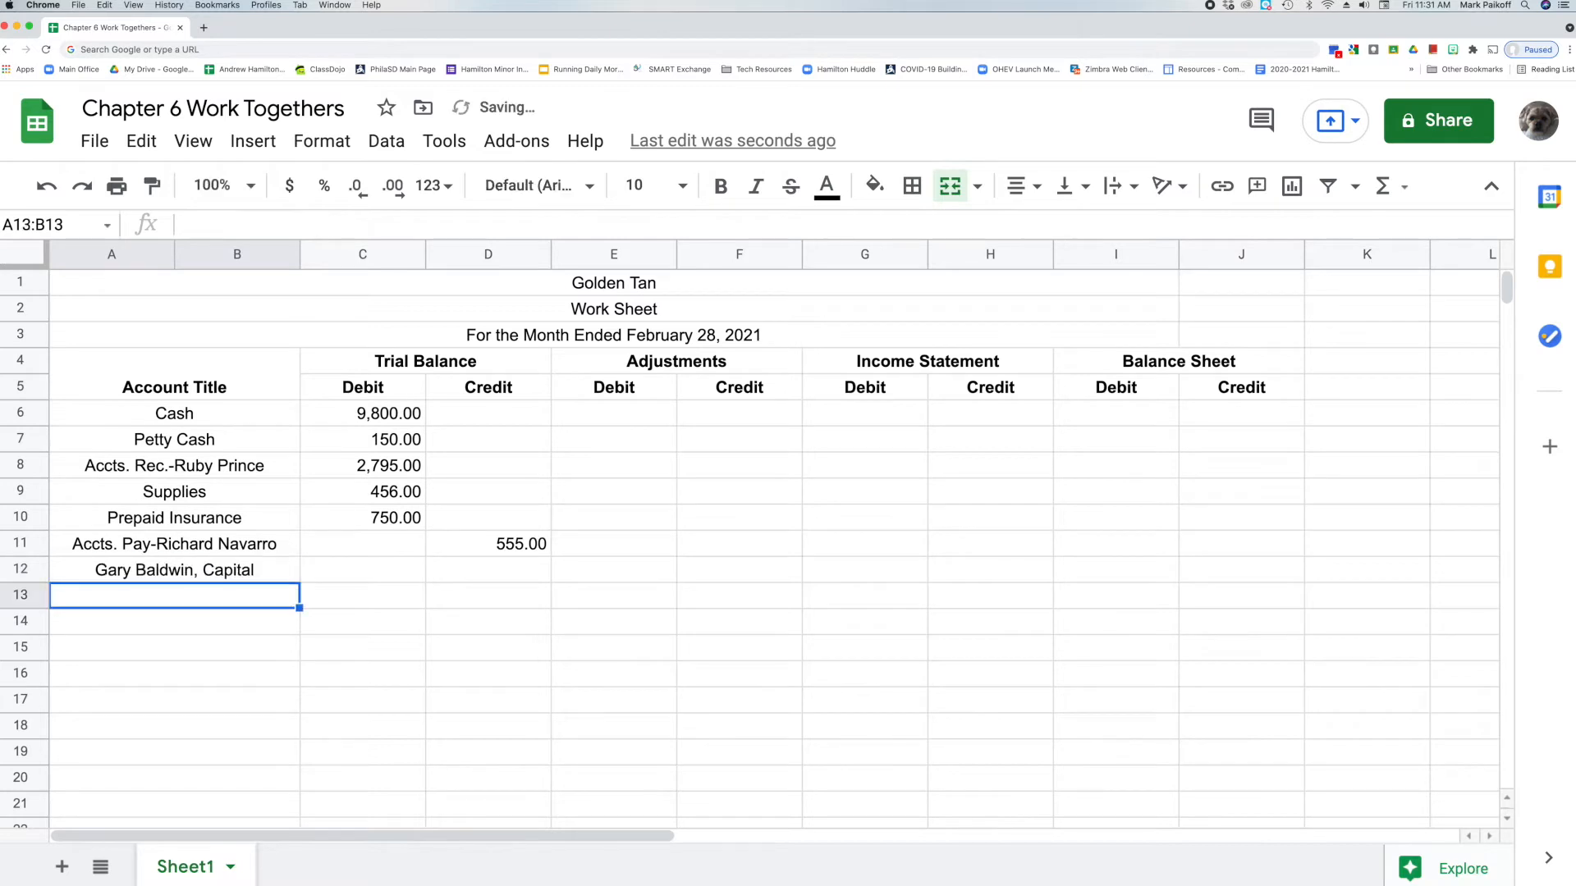
left_click(506, 574)
type("14,885")
key("Return")
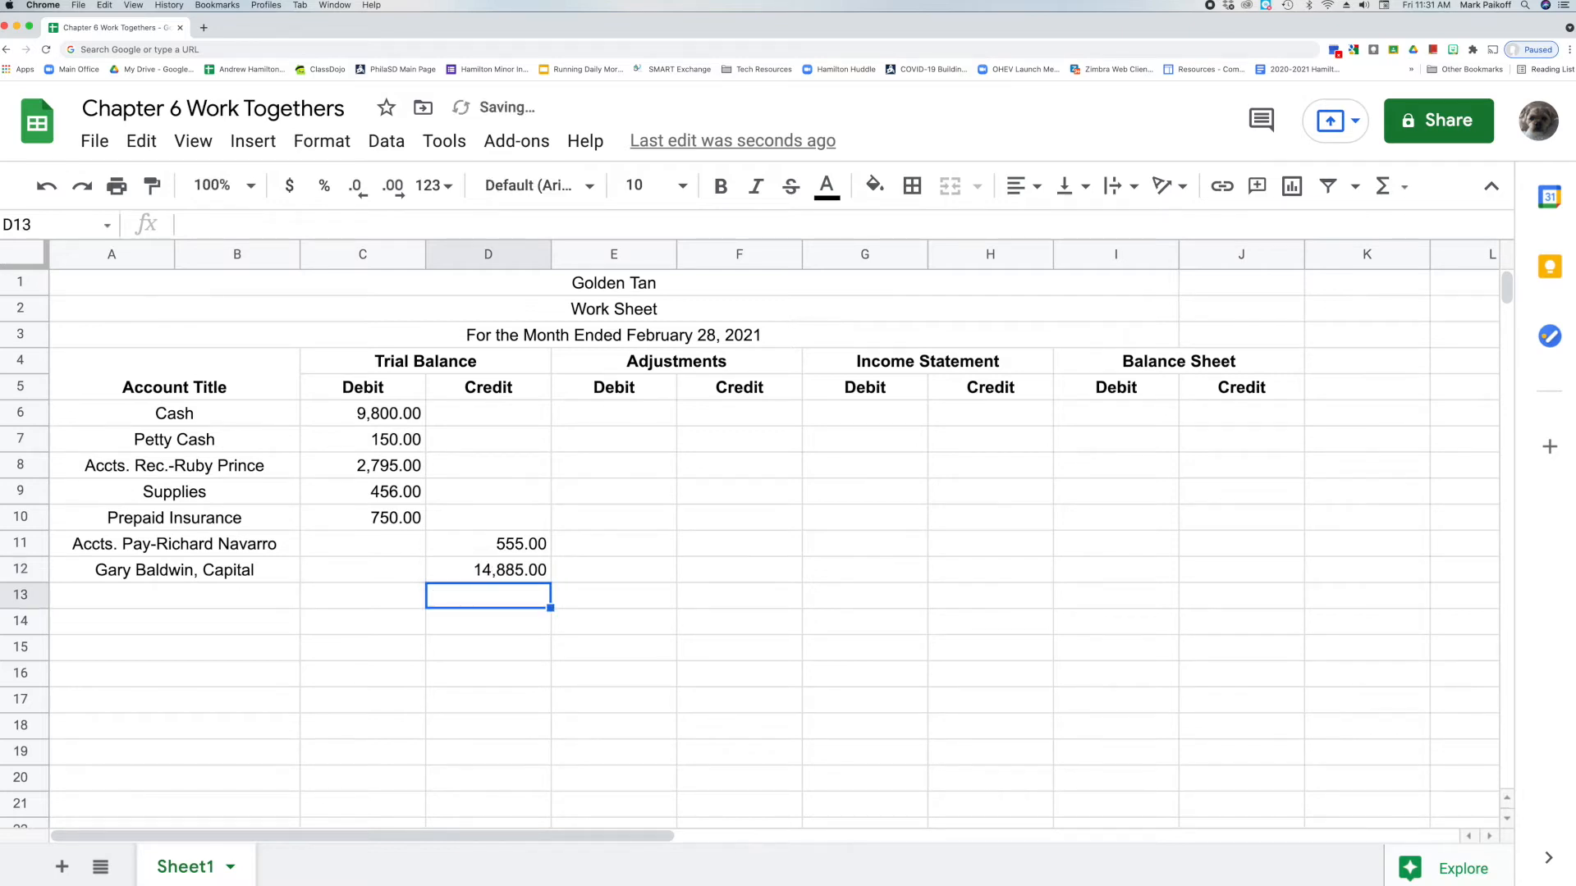
Enter the owner's full name followed by ", Drawing" as the account title in row 13, with a Trial Balance debit of 3400.
left_click(201, 602)
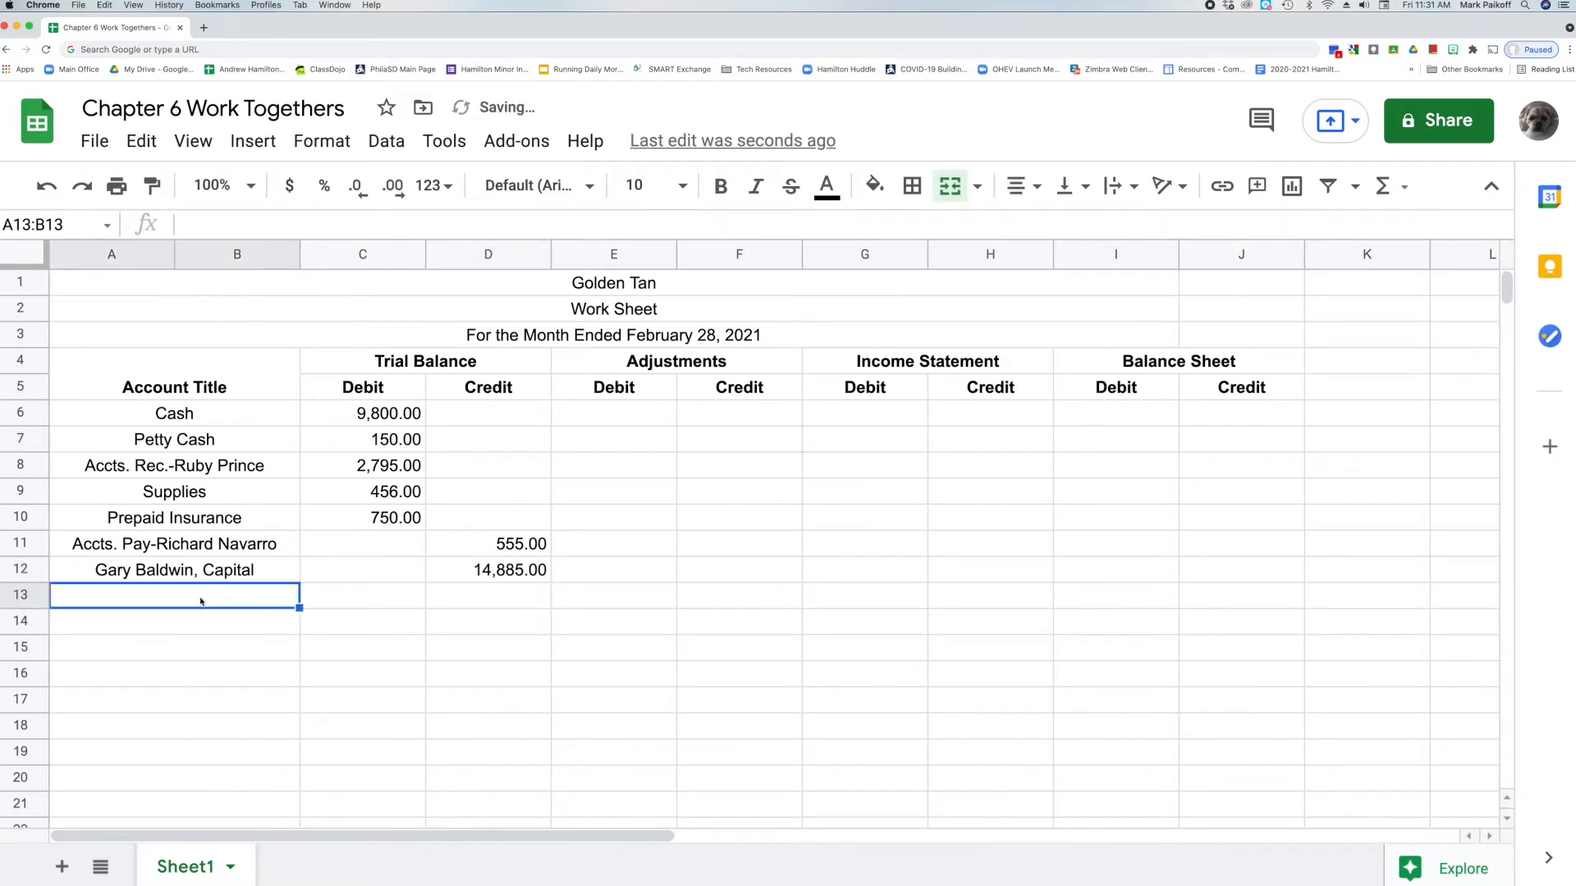
double_click(201, 600)
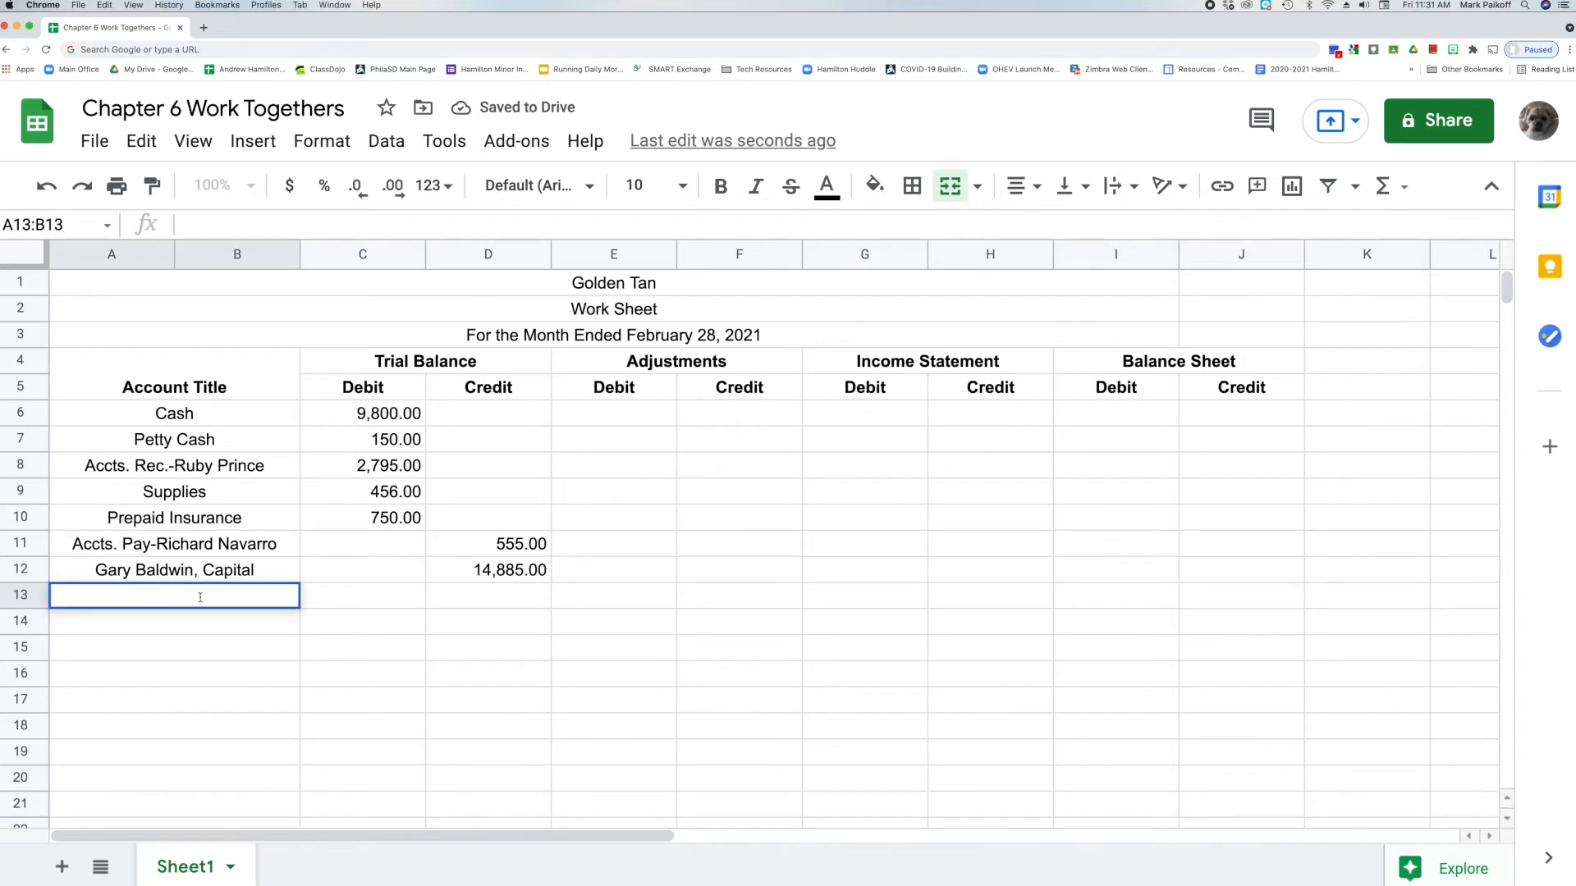
type("Gary B")
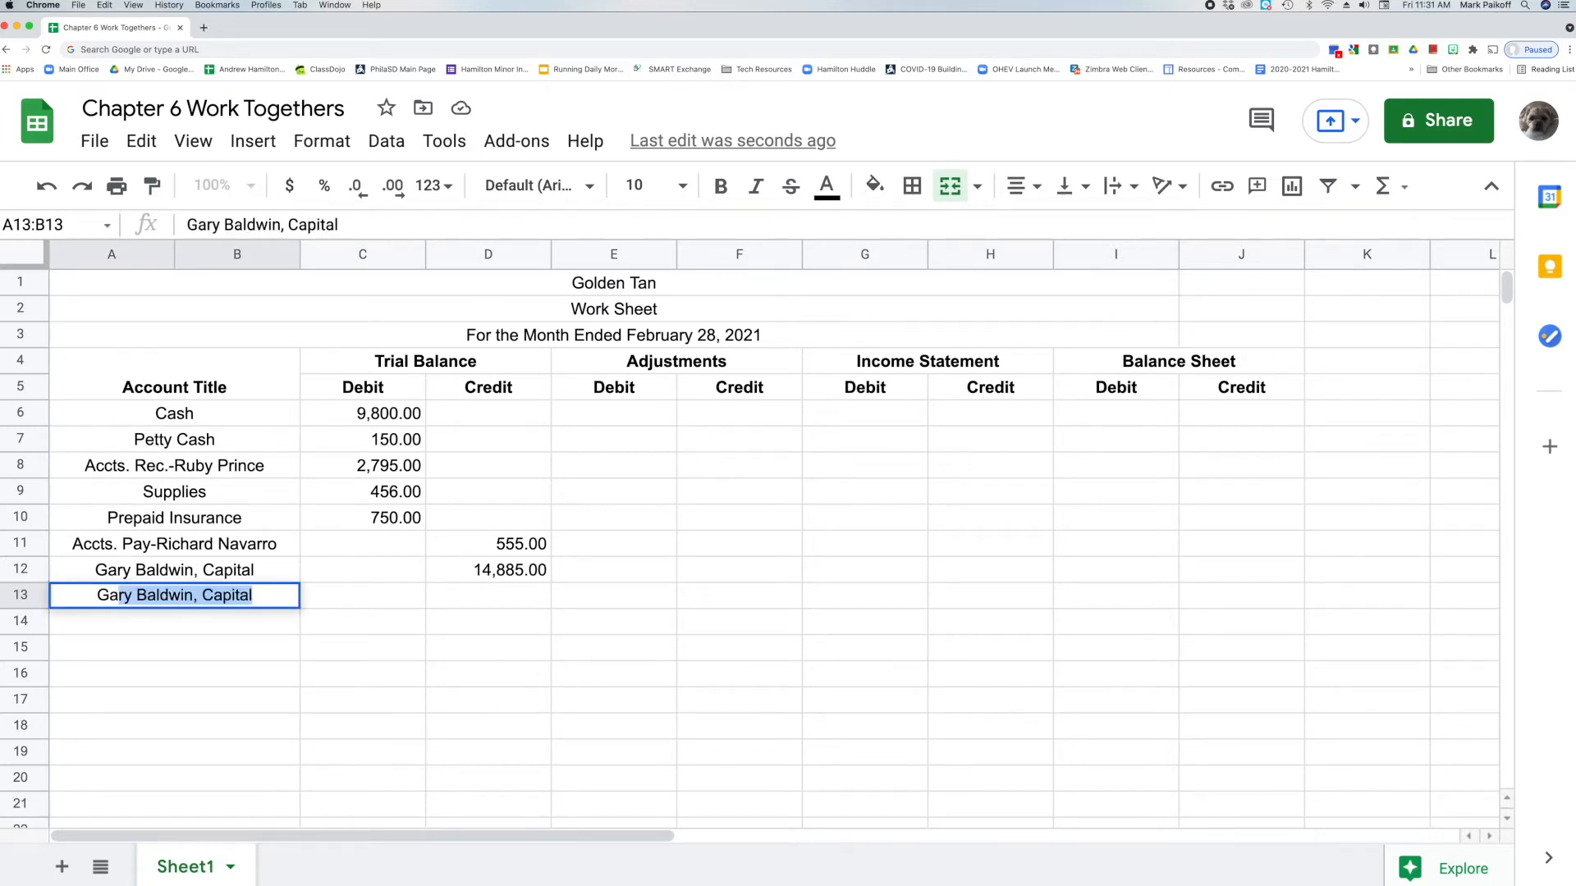
type("aldwin, Drawing")
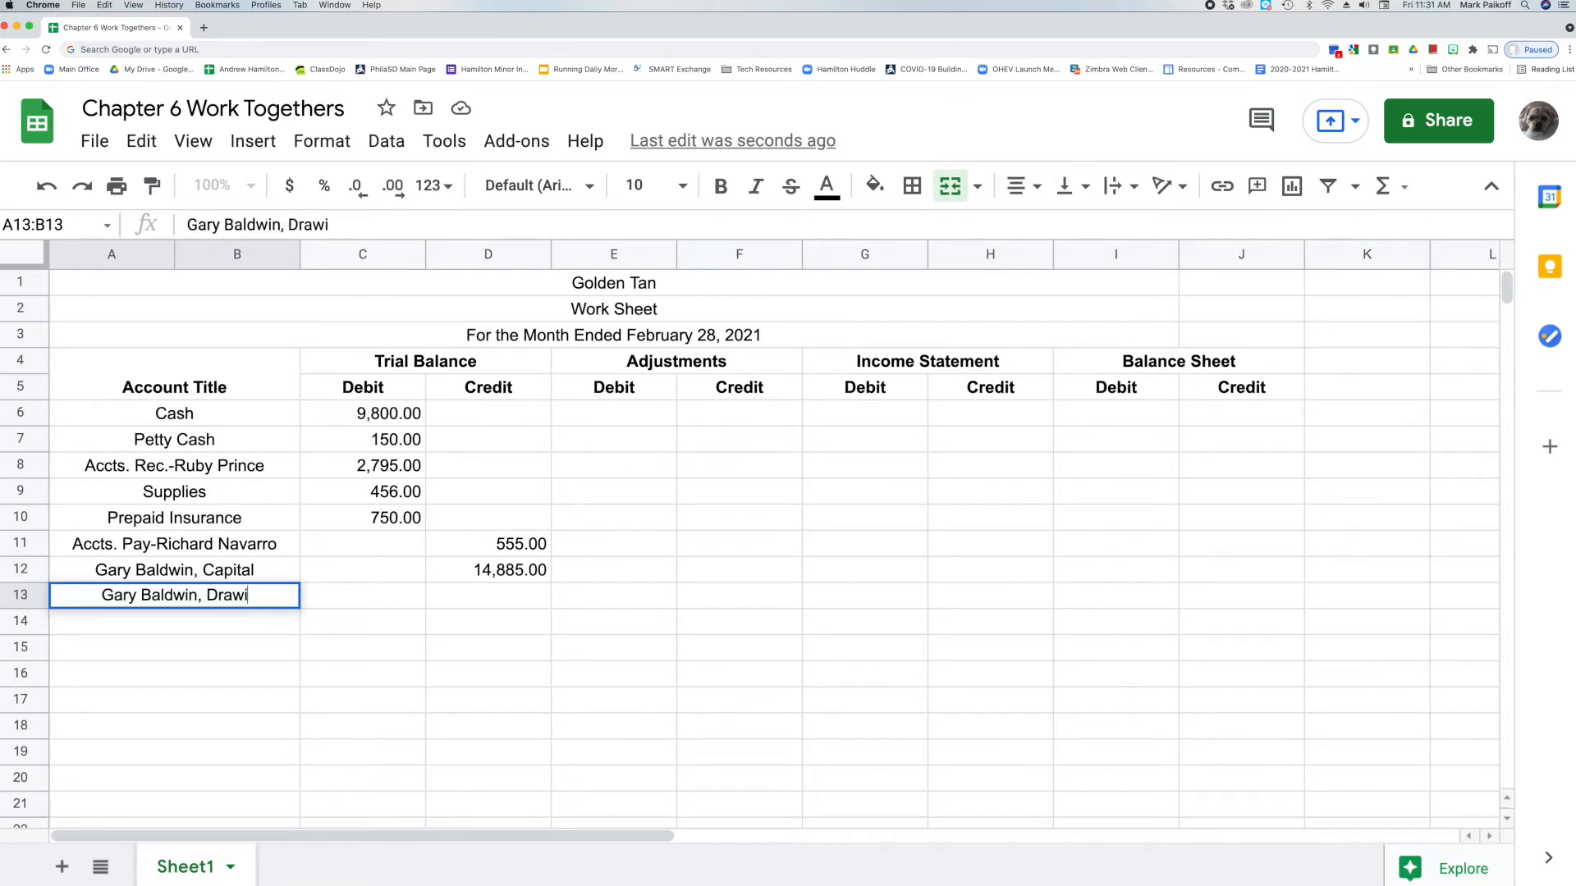
key("Return")
left_click(335, 598)
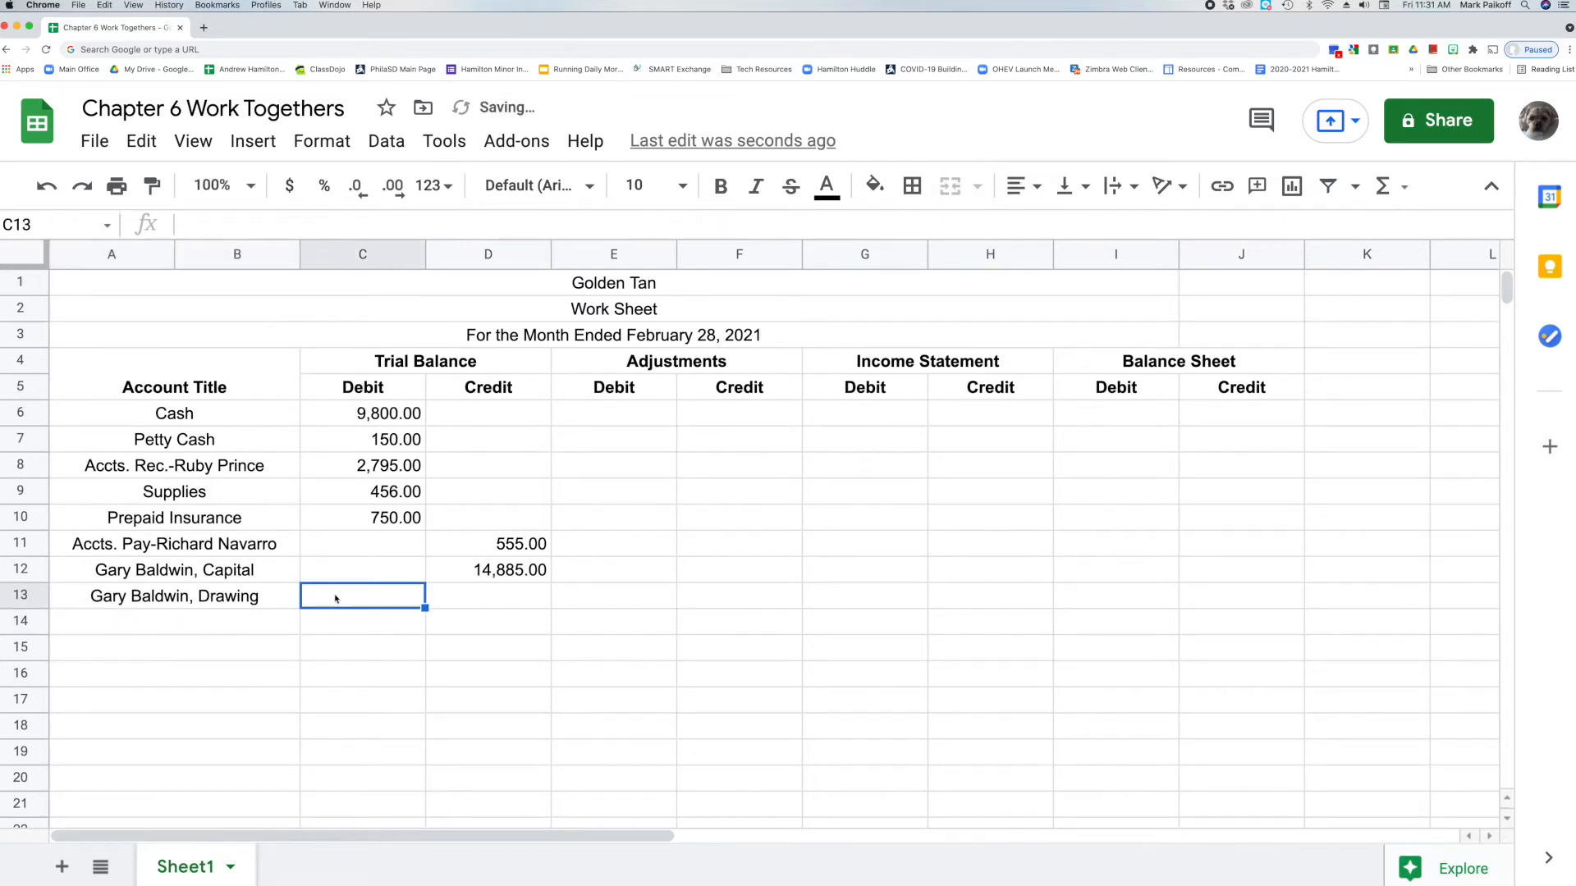
double_click(336, 598)
type("3400")
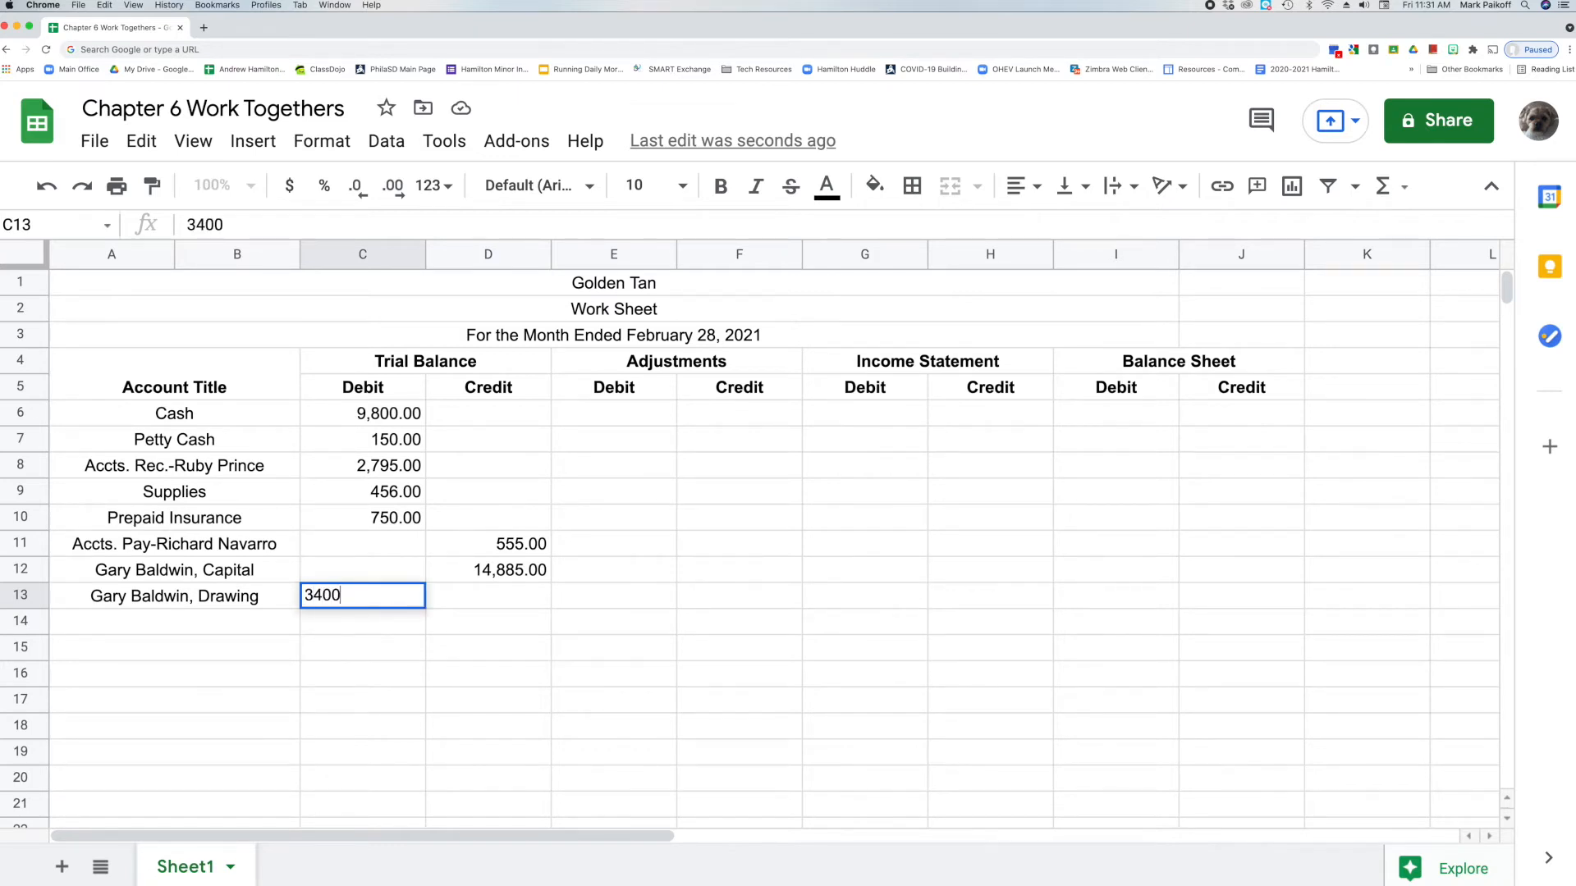
key("Return")
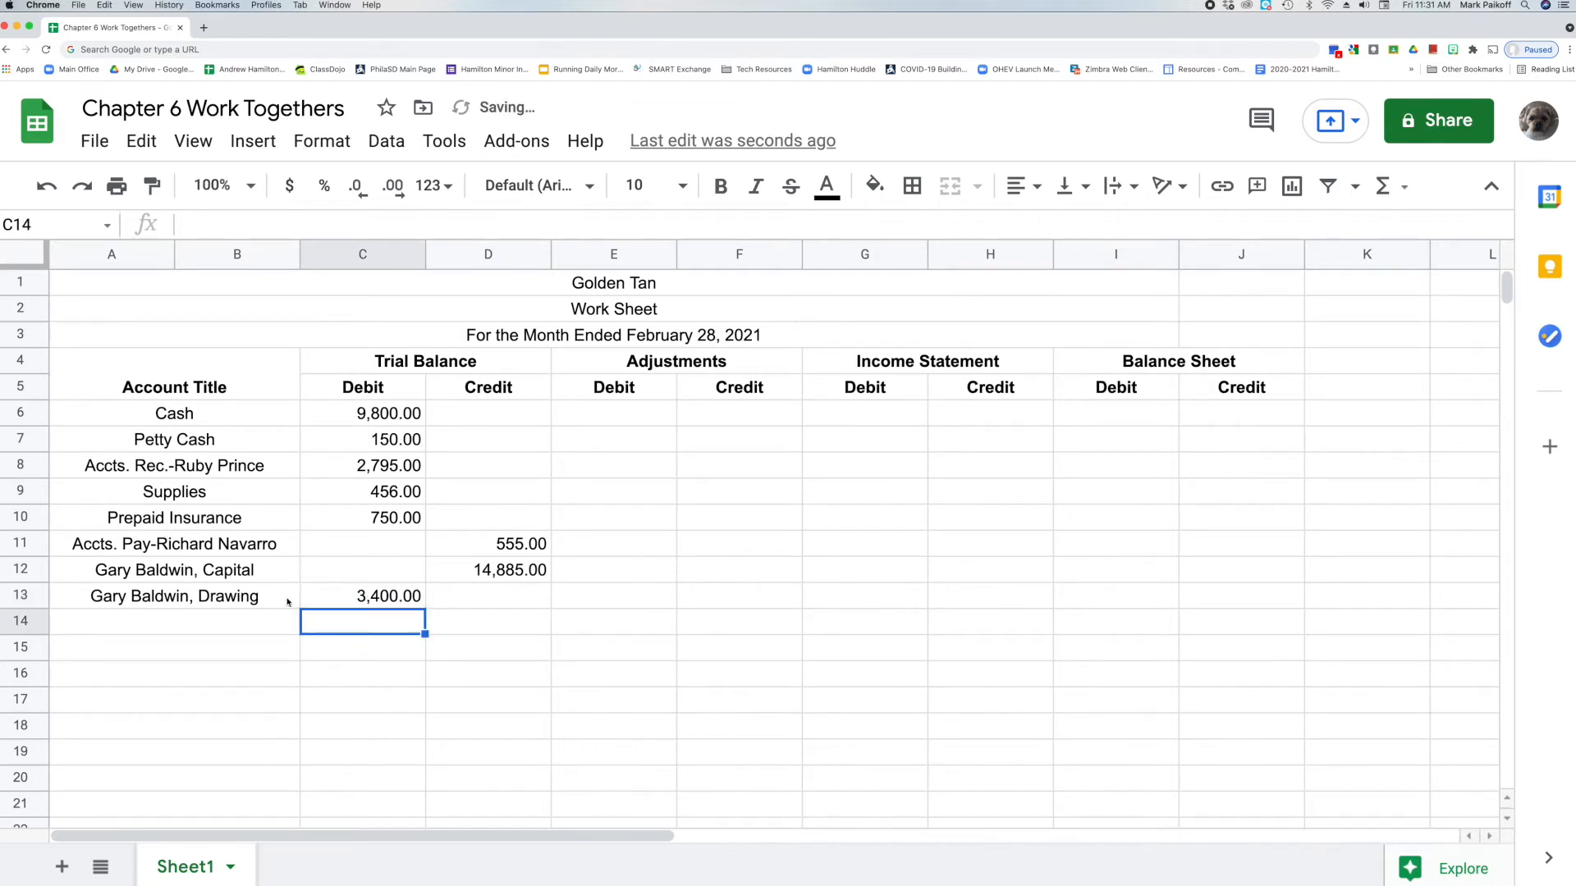
Enter the account title "Income Summary" in row 14.
left_click(185, 628)
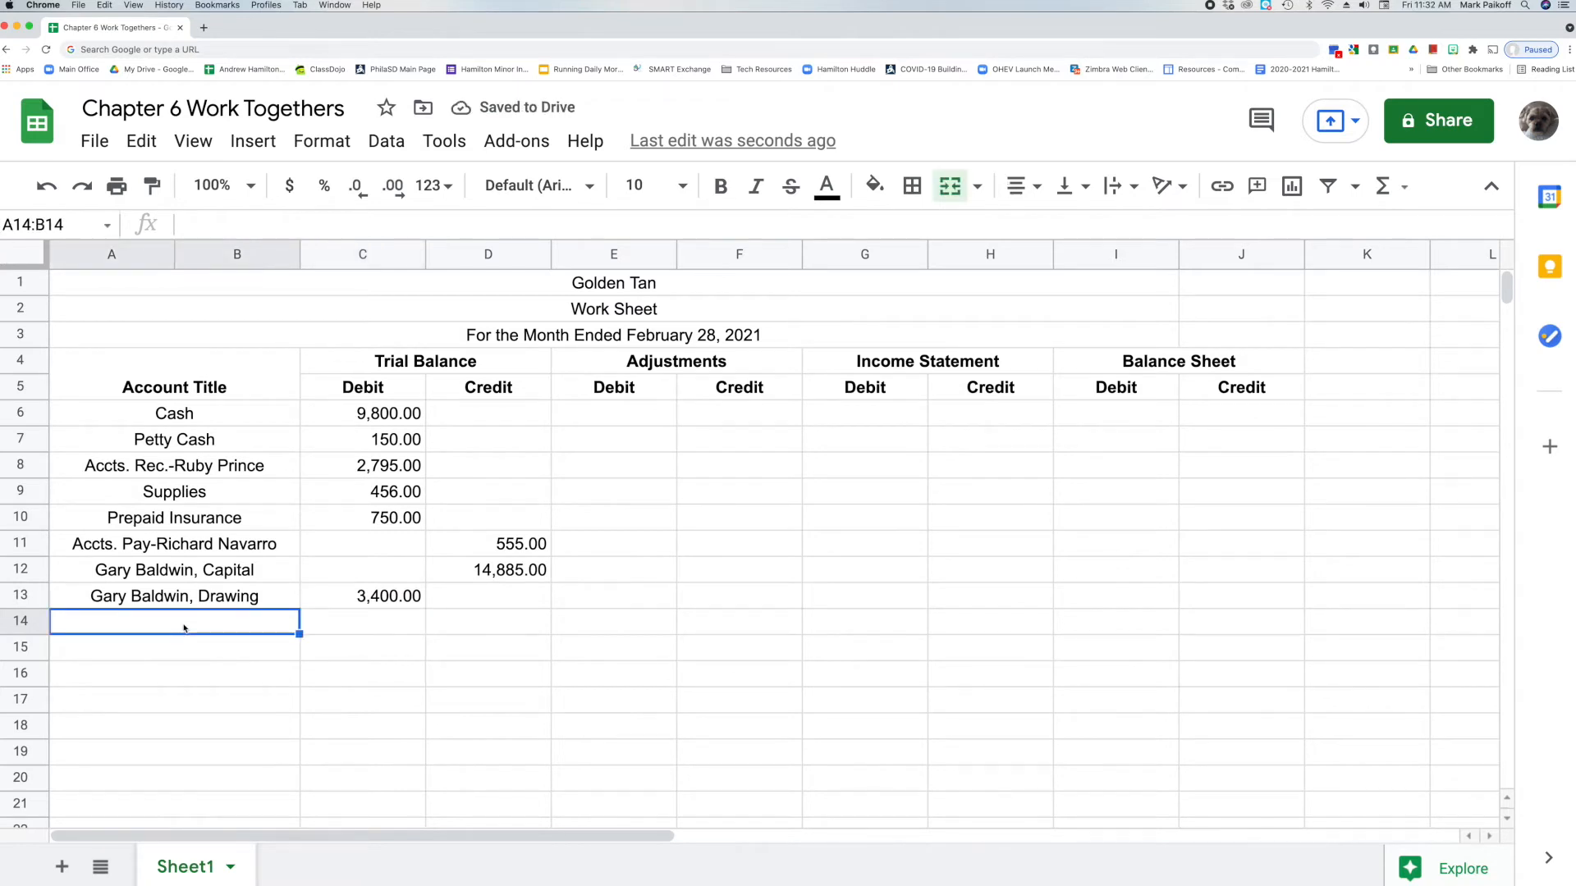
double_click(184, 628)
type("Inc")
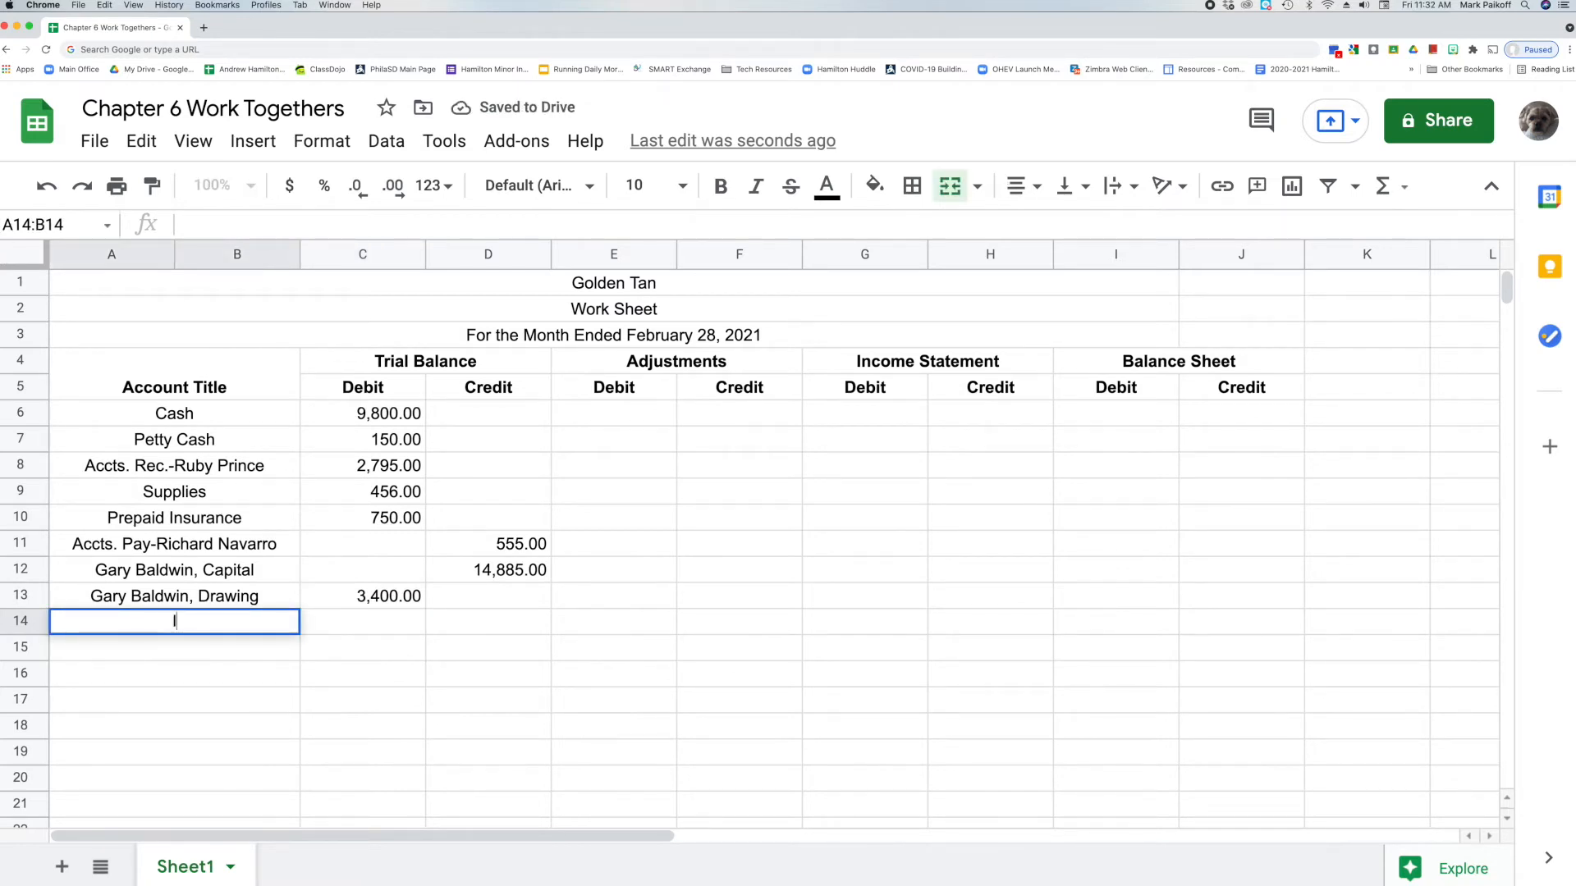
type("ome Su")
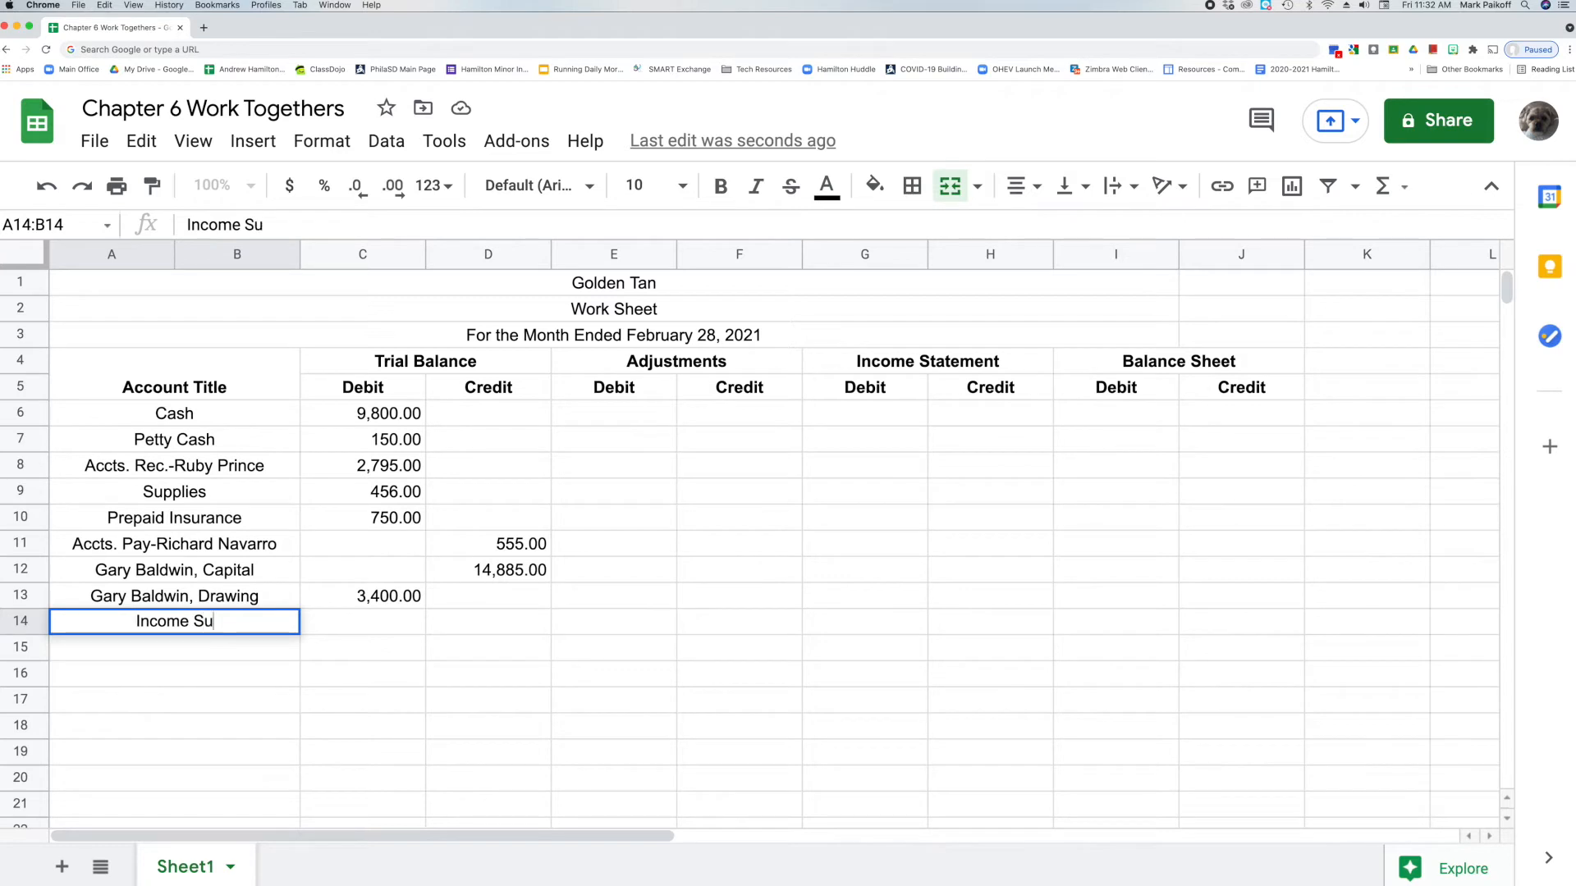
type("mmary")
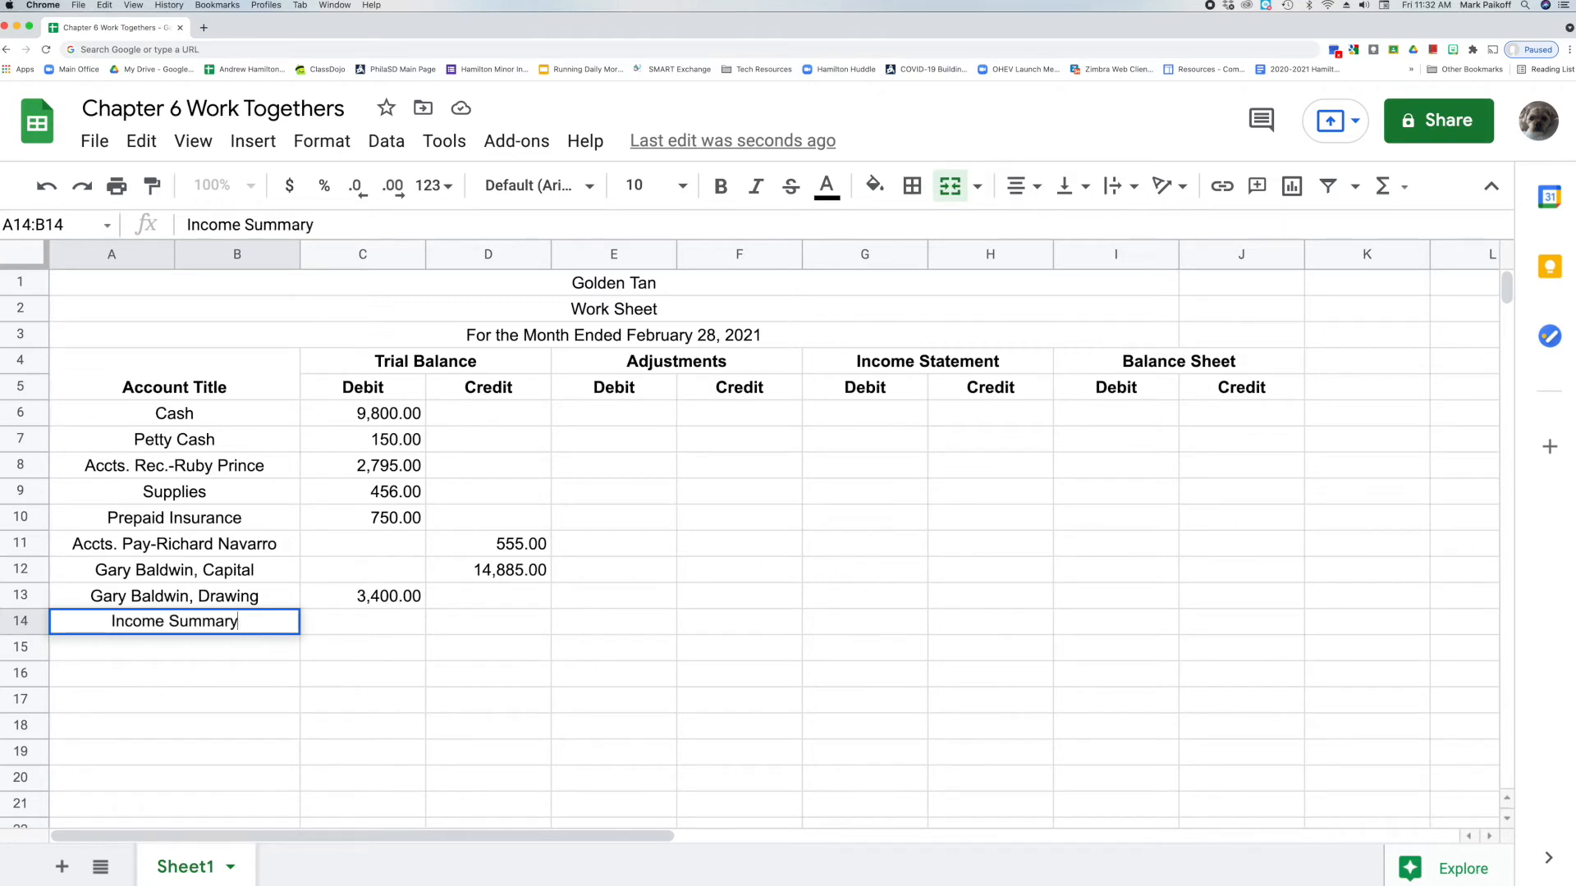
key("Return")
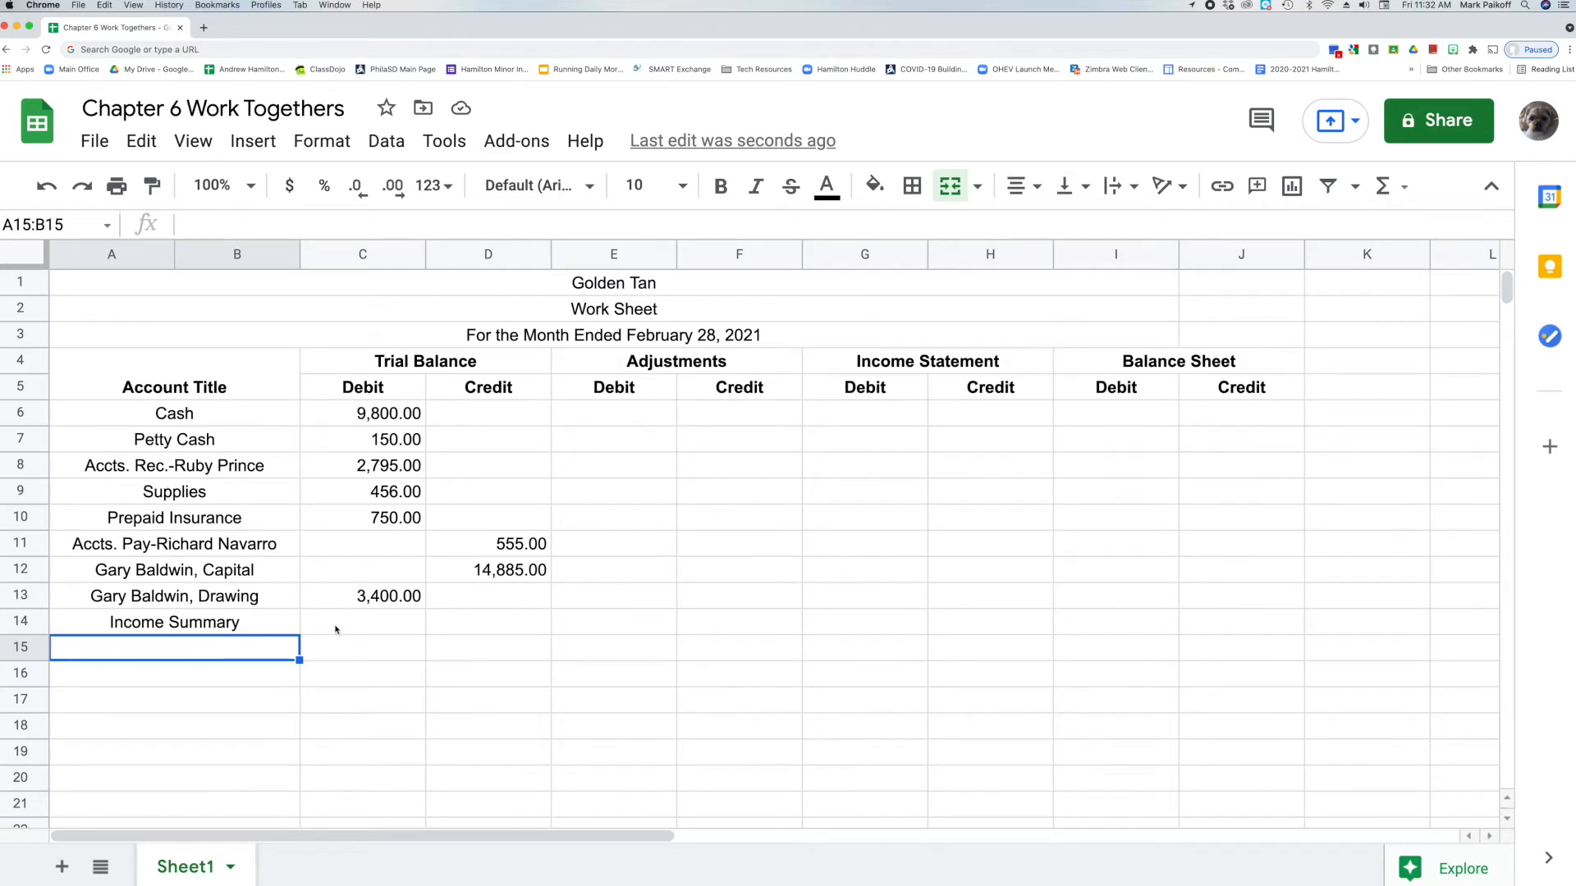
Enter the account title "Sales" in row 15 with a Trial Balance credit of 4320.
double_click(255, 654)
type("Sales")
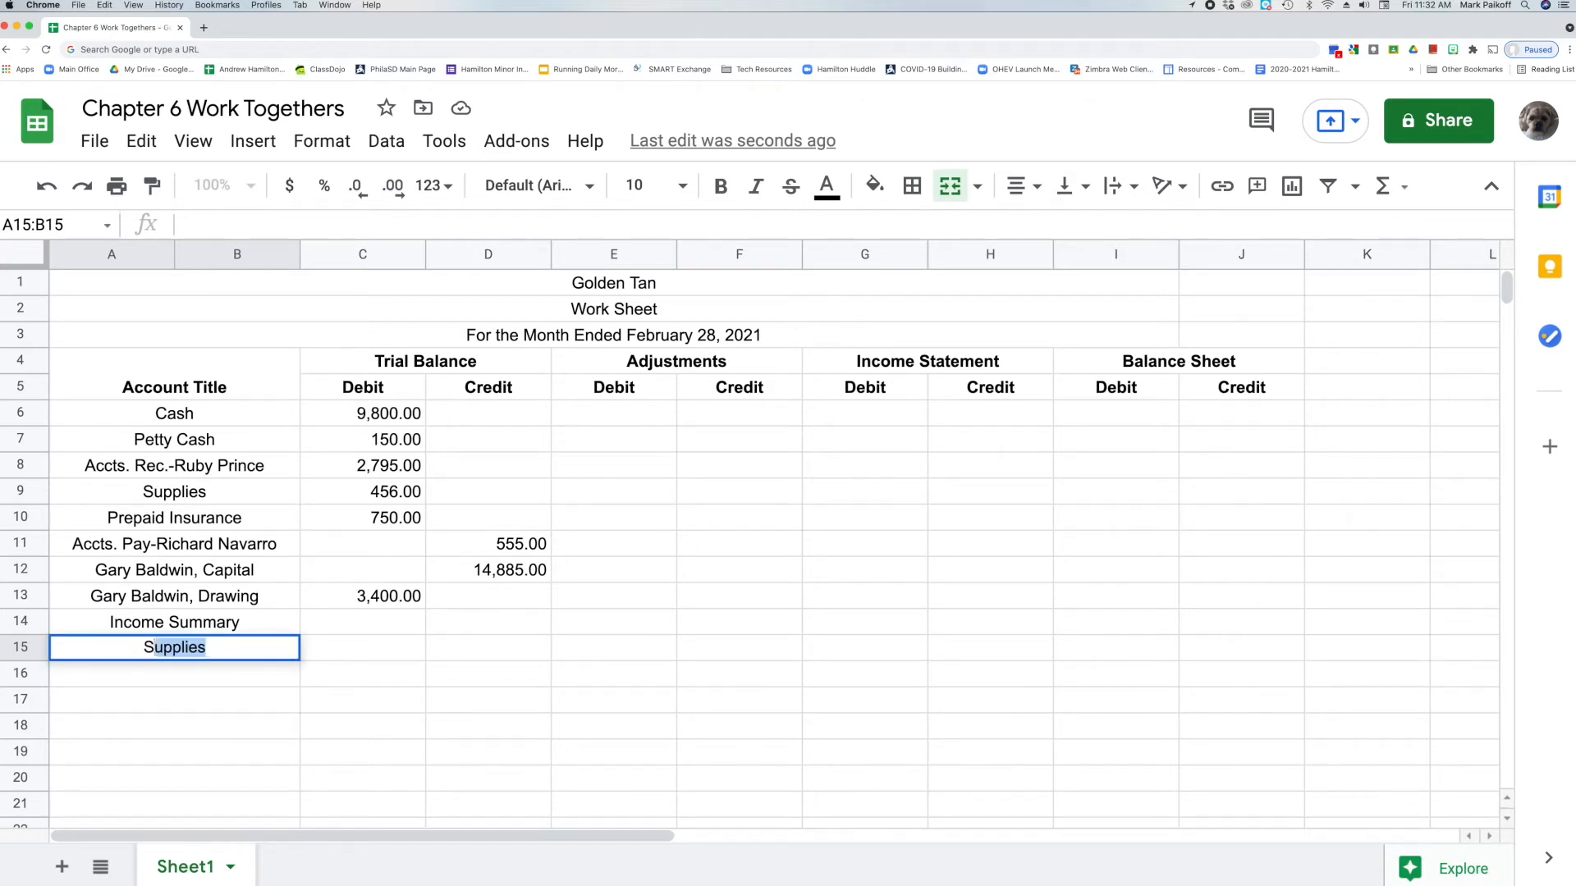
key("Return")
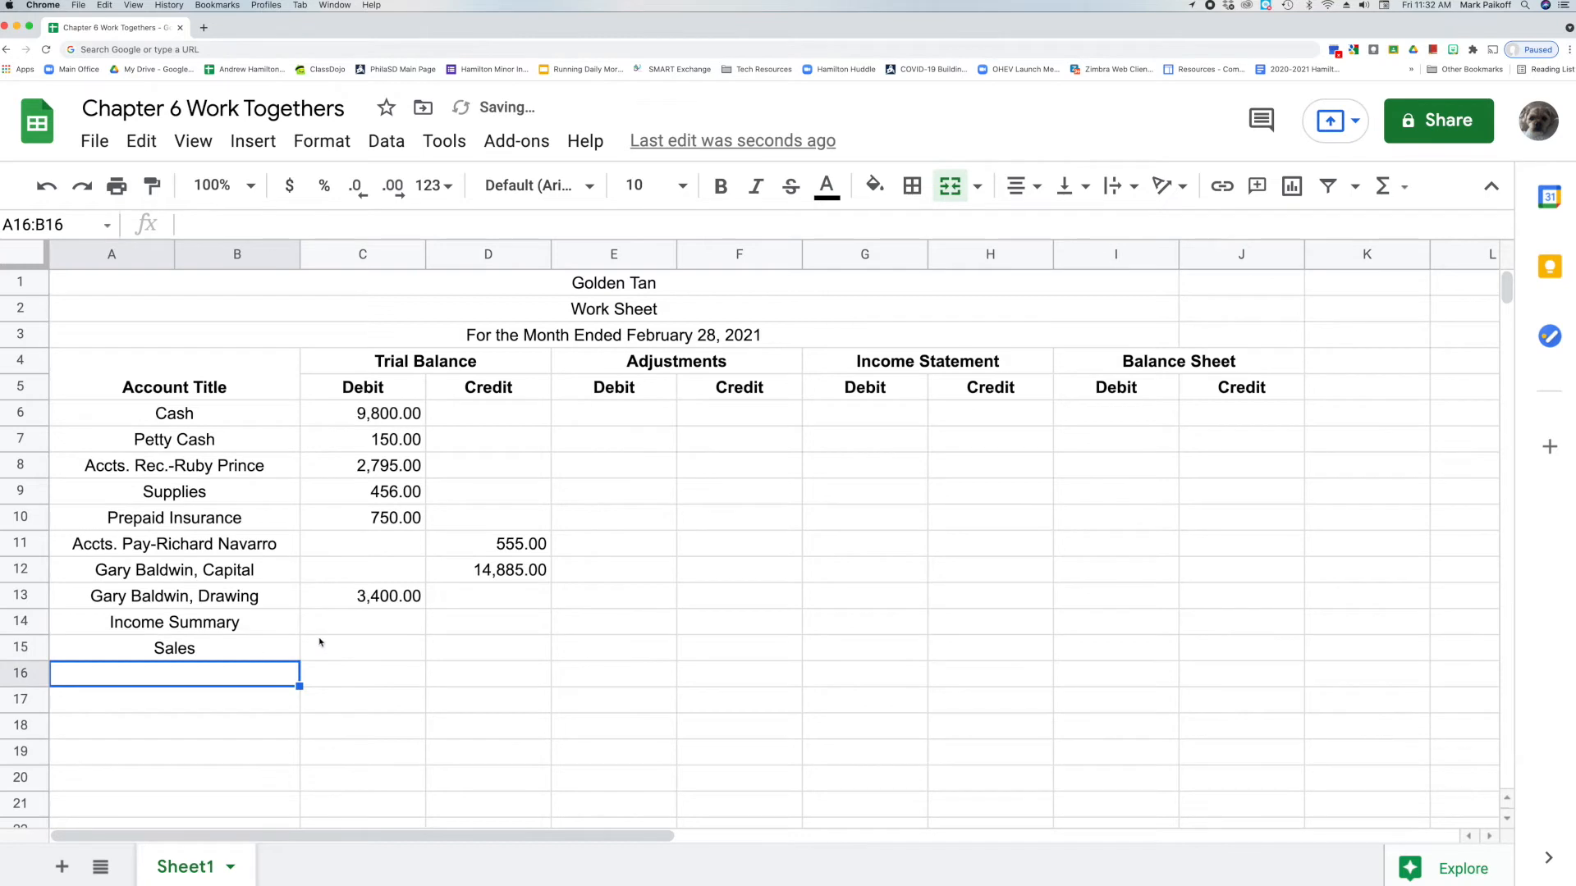
left_click(441, 653)
double_click(441, 650)
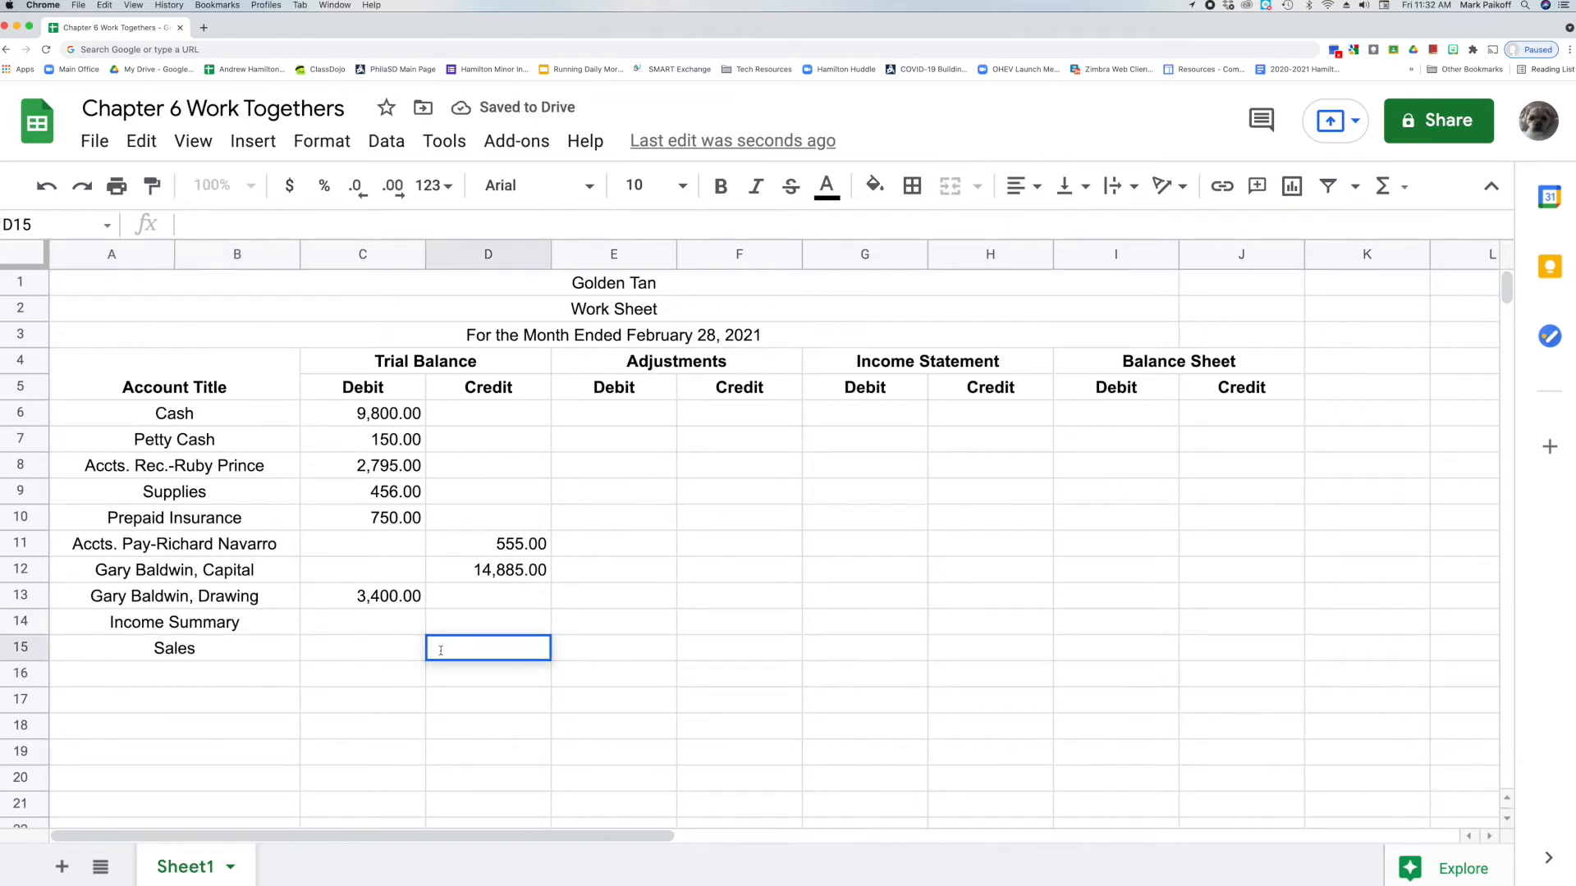
type("4320")
key("Return")
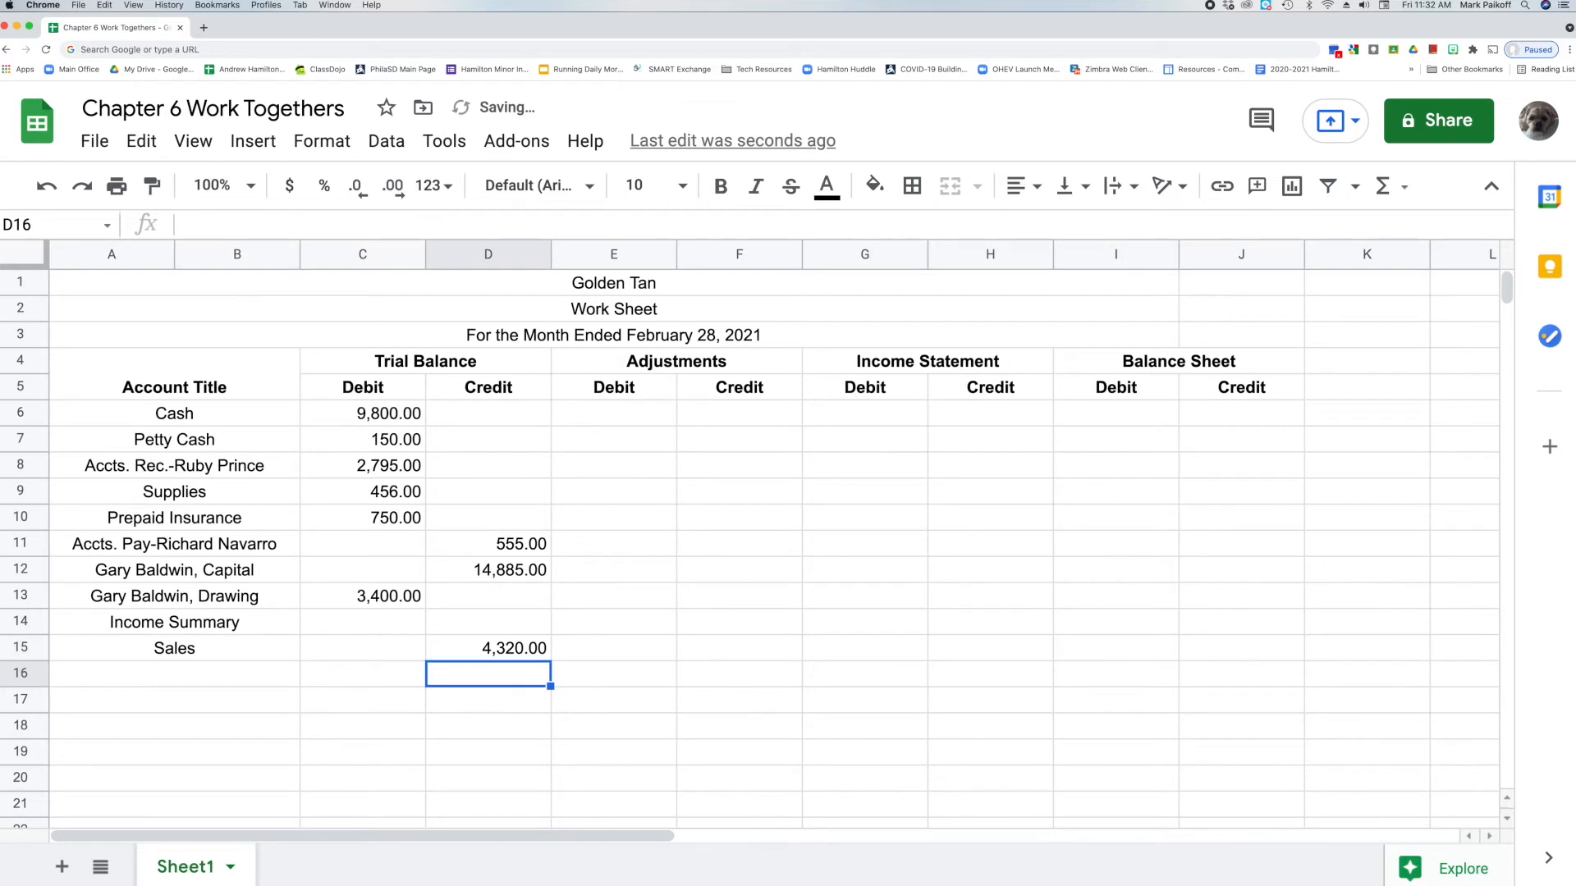
Enter the account title "Advertising Expense" in row 16 with a Trial Balance debit of 931.
left_click(234, 686)
double_click(235, 687)
type("Ad")
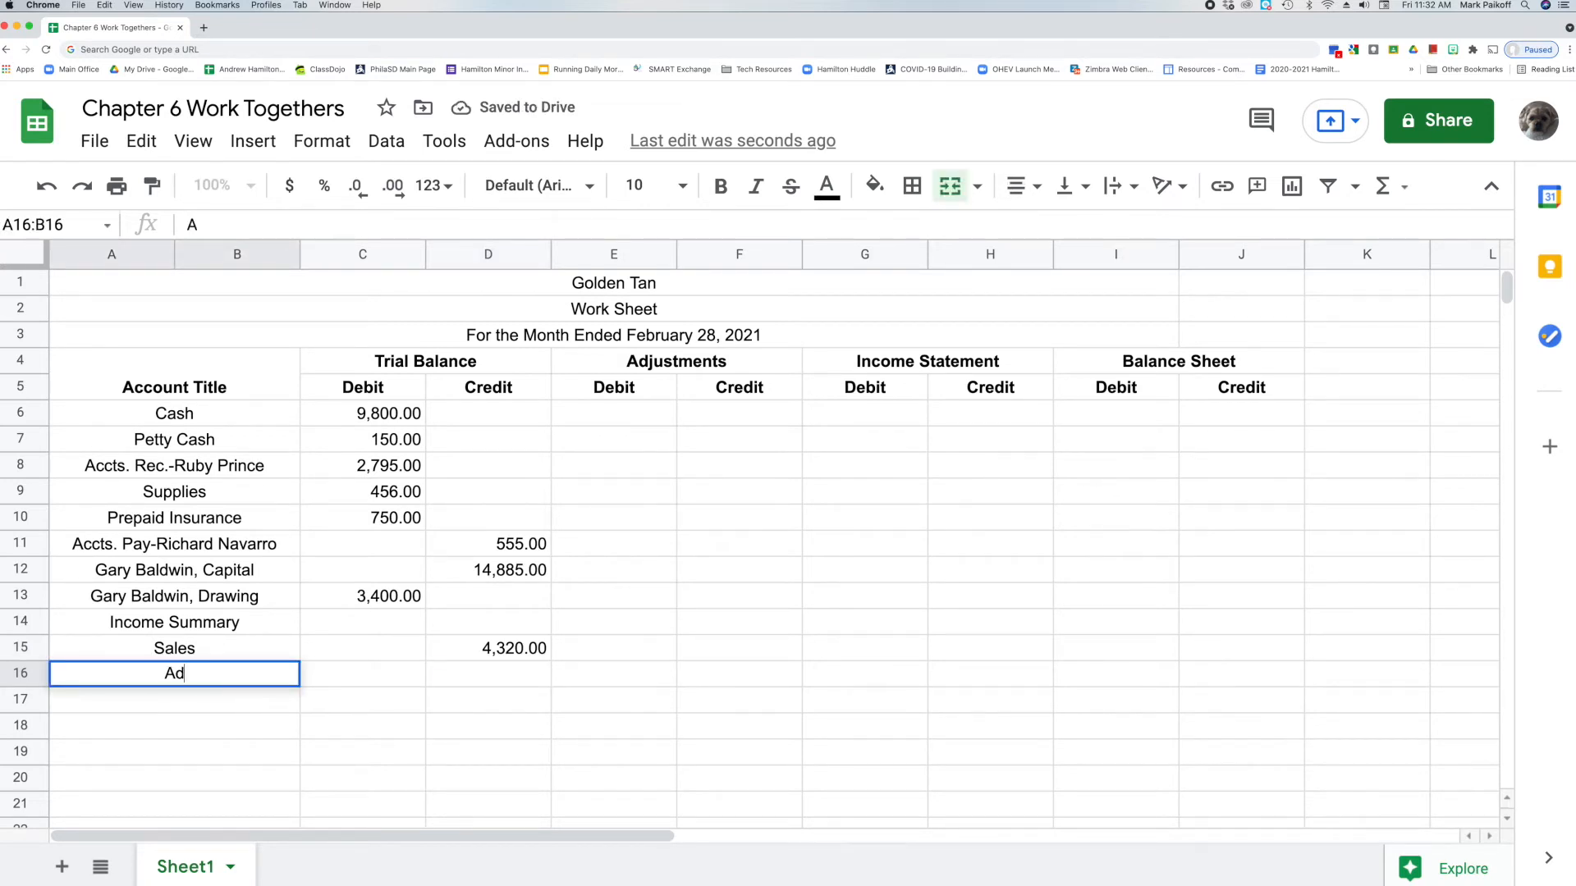
type("vertising Expense")
key("Return")
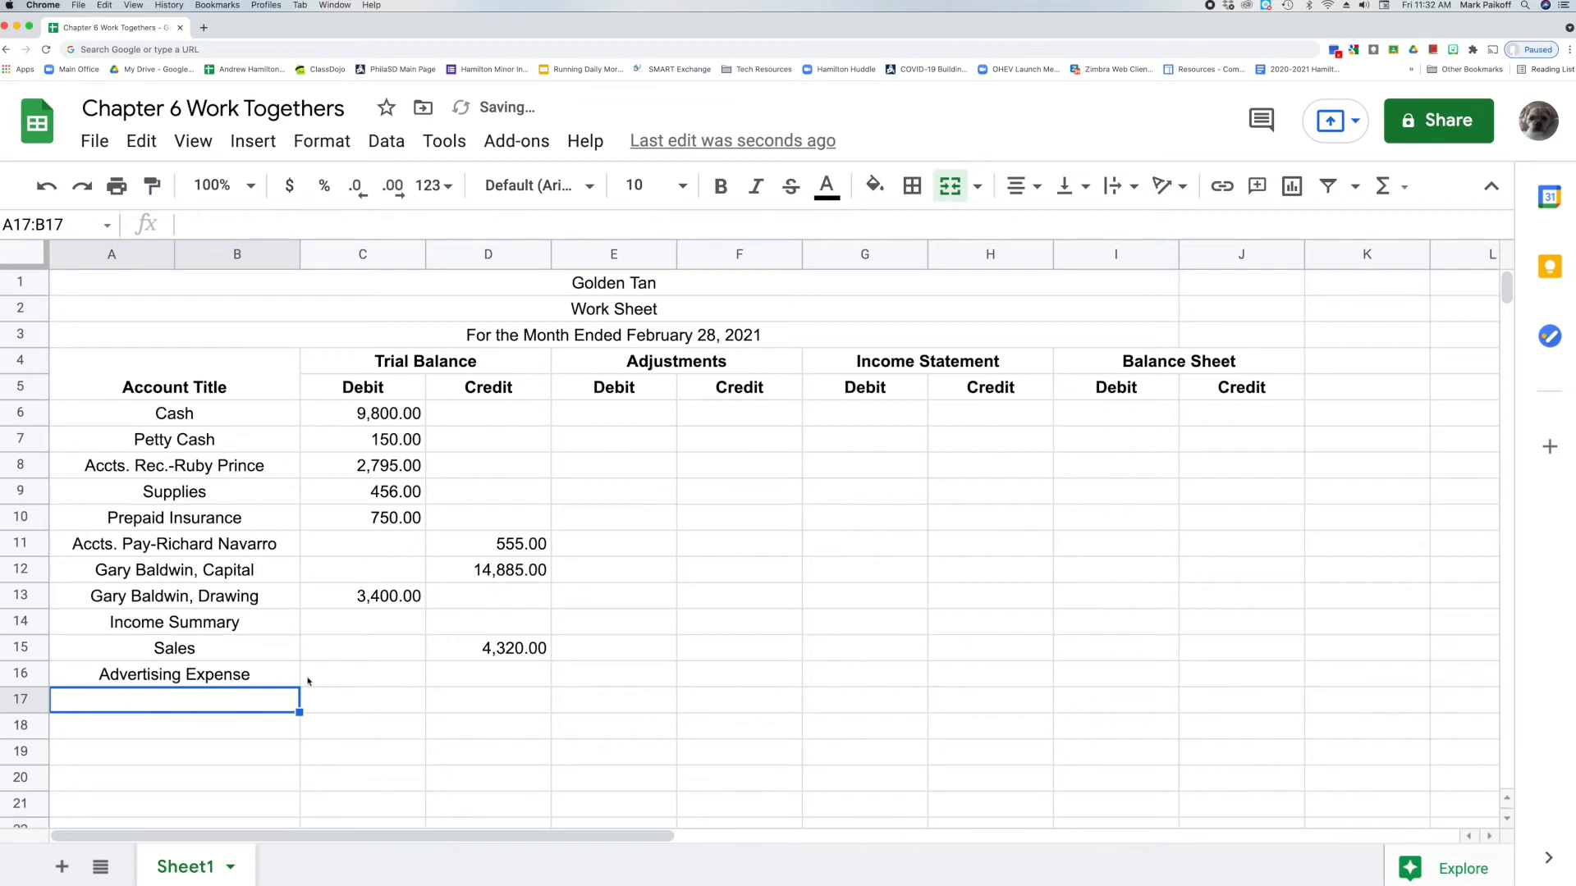
left_click(364, 679)
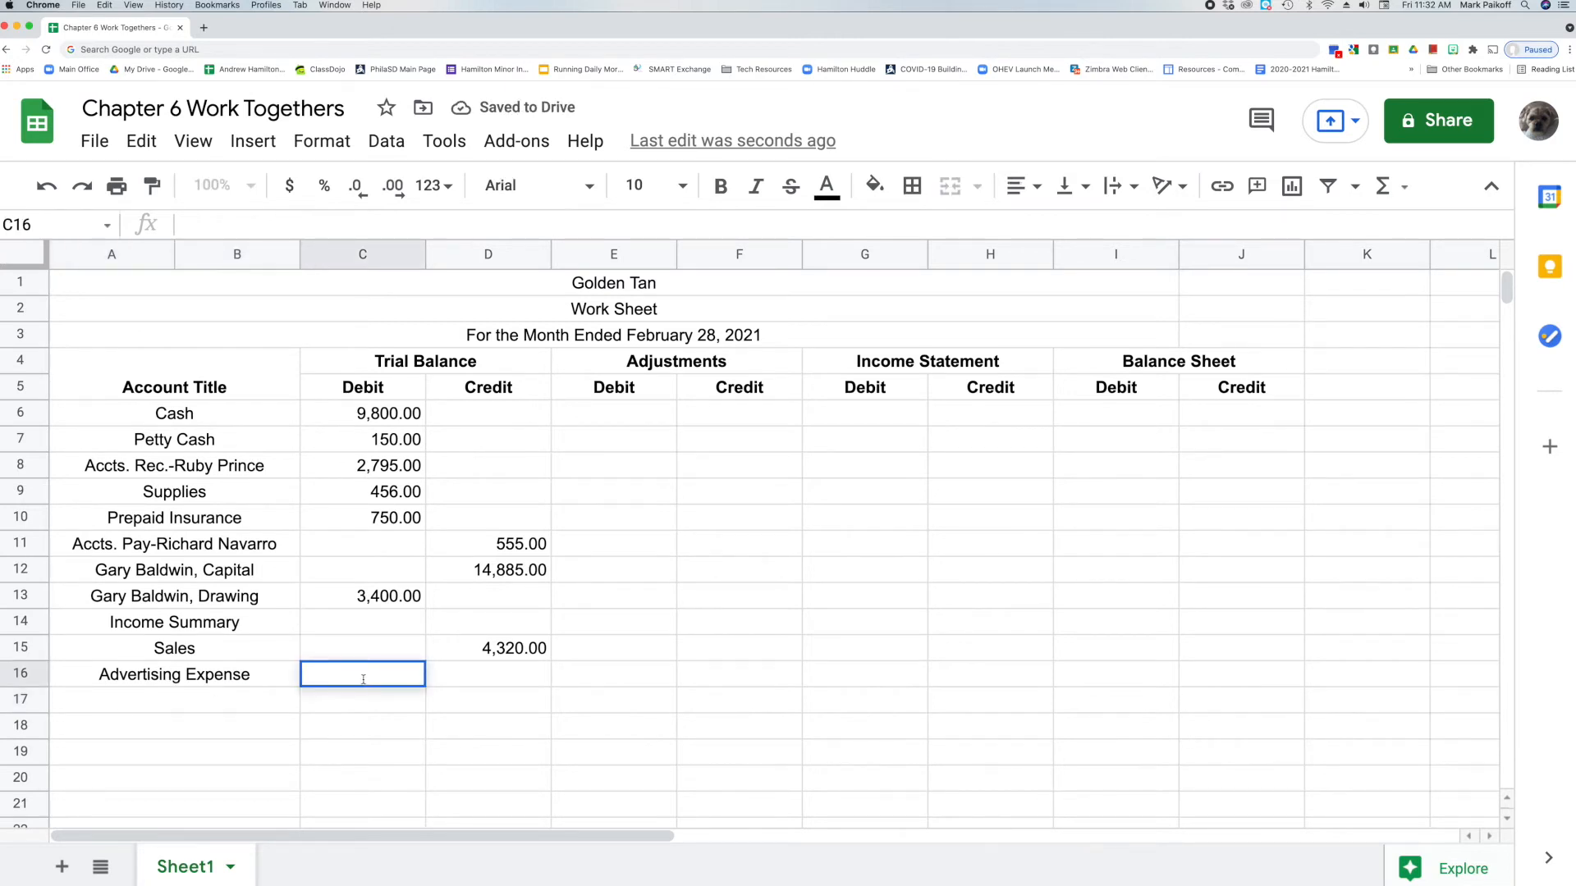
type("931")
key("Return")
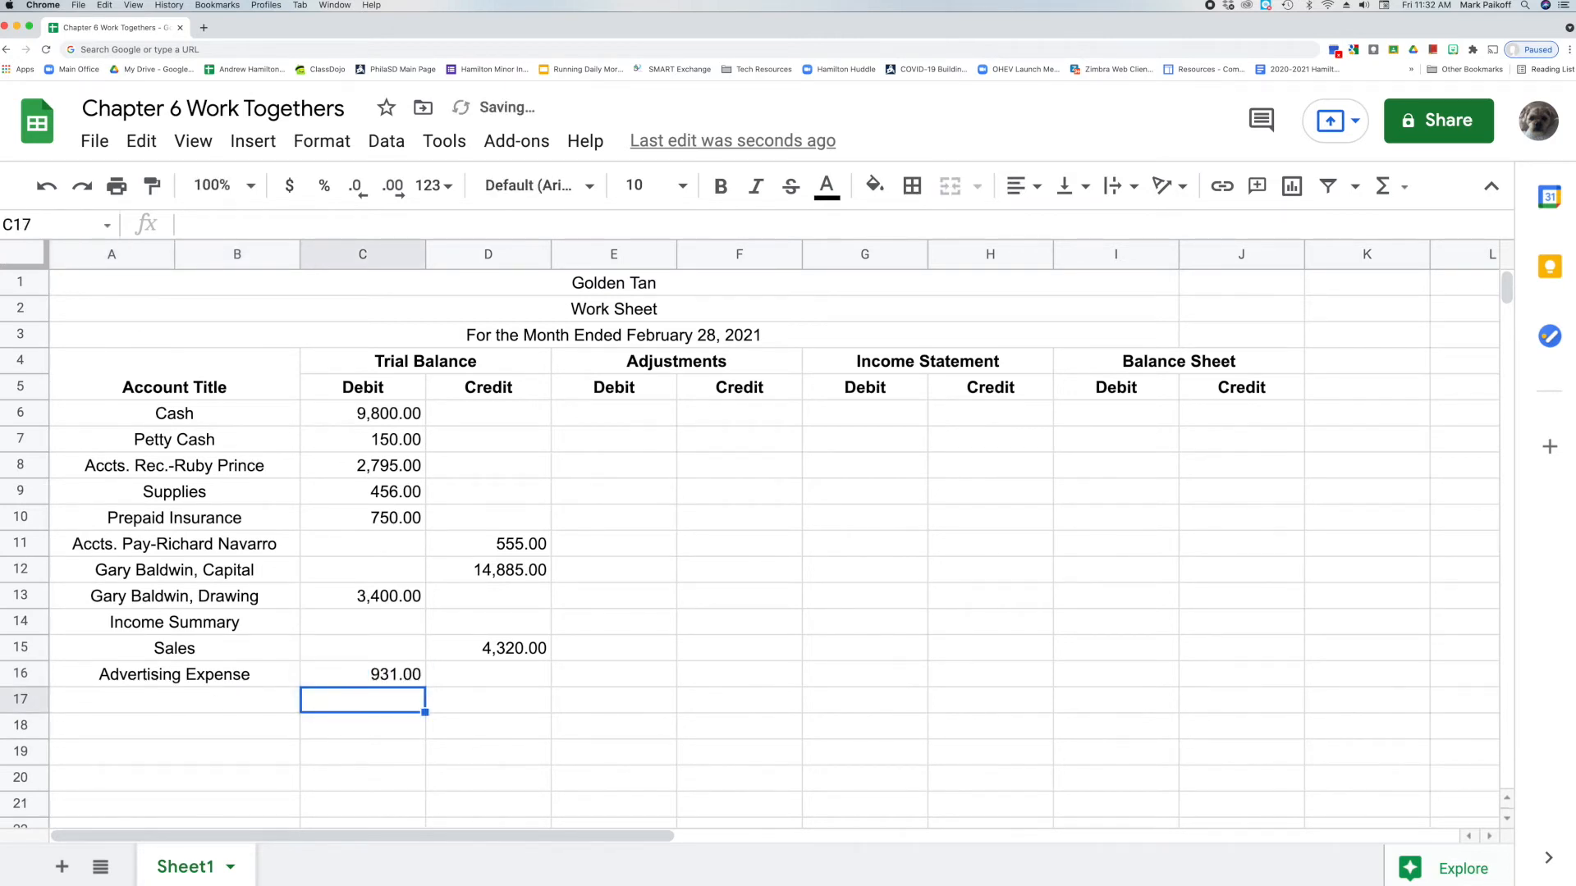
Enter the account title "Insurance Expense" in row 17.
left_click(255, 704)
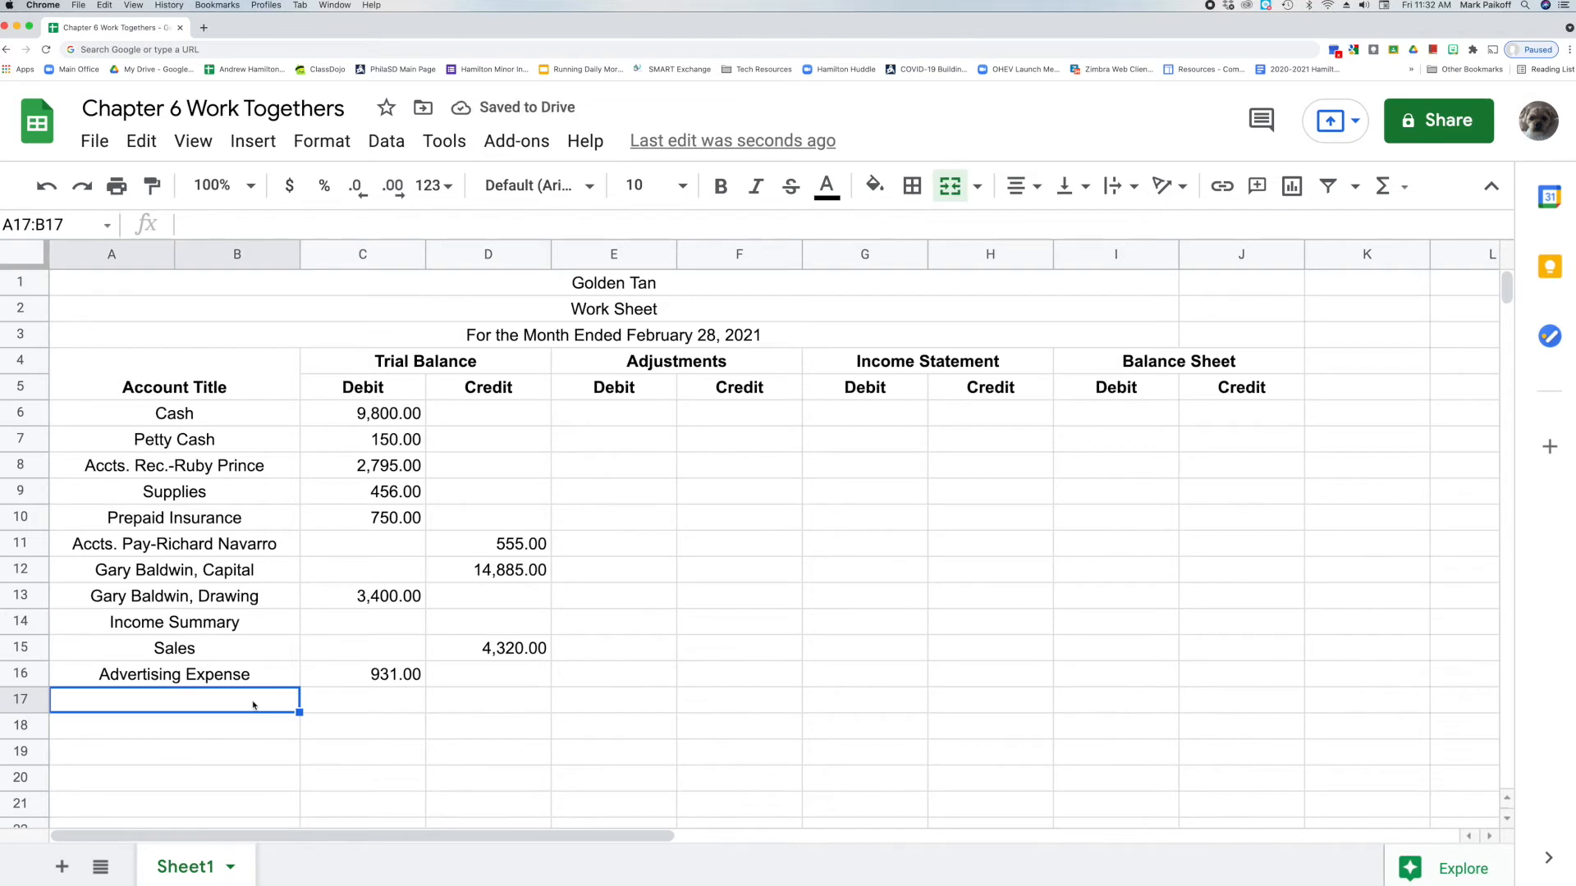
double_click(254, 705)
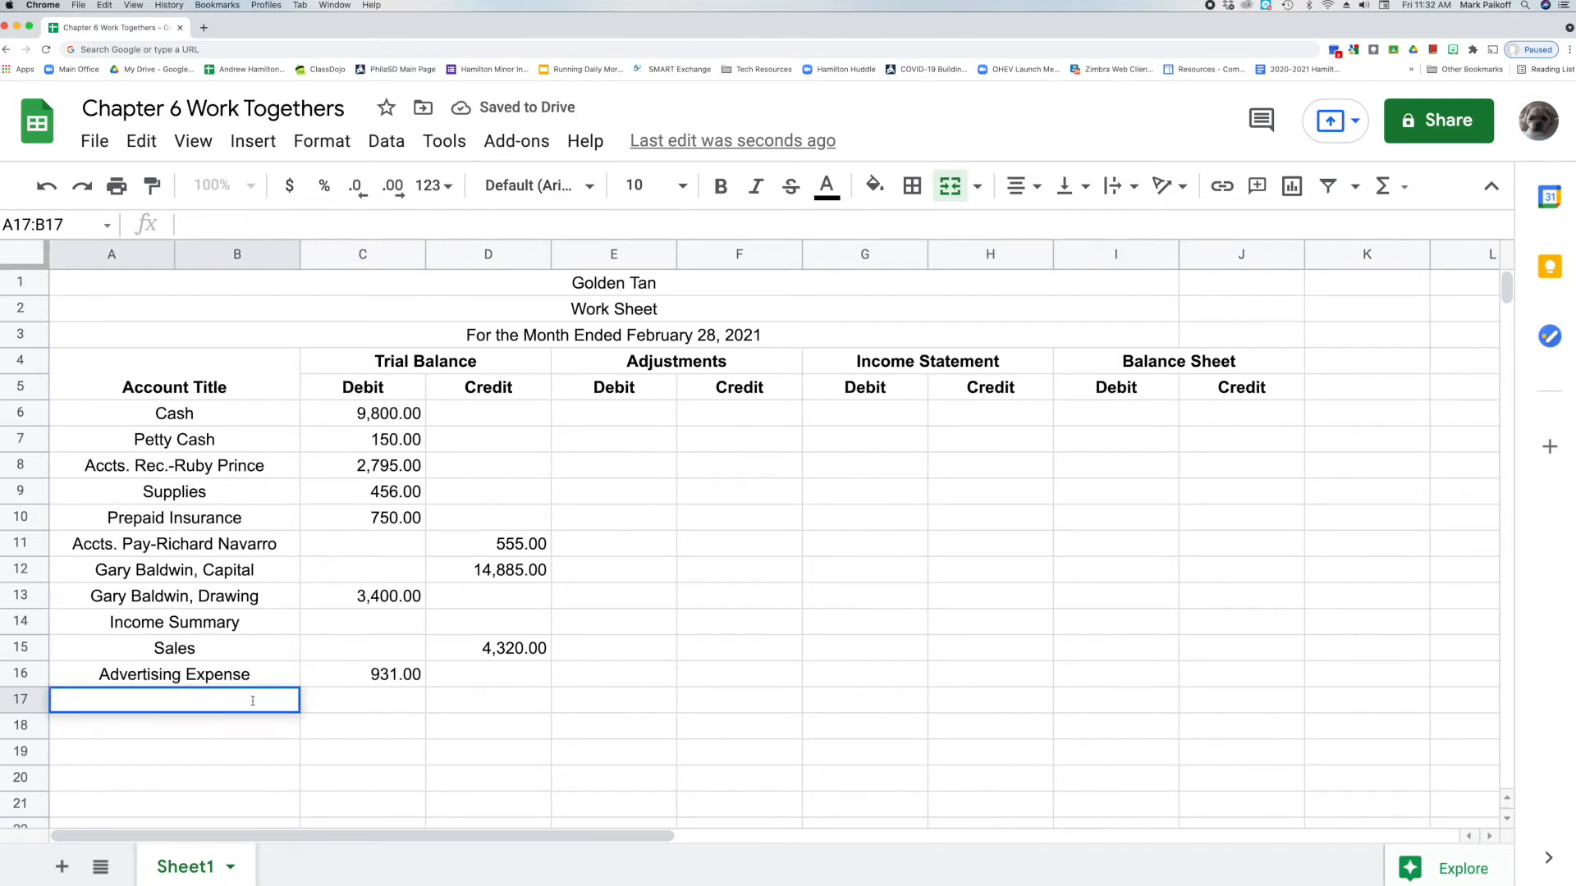
type("Insuran")
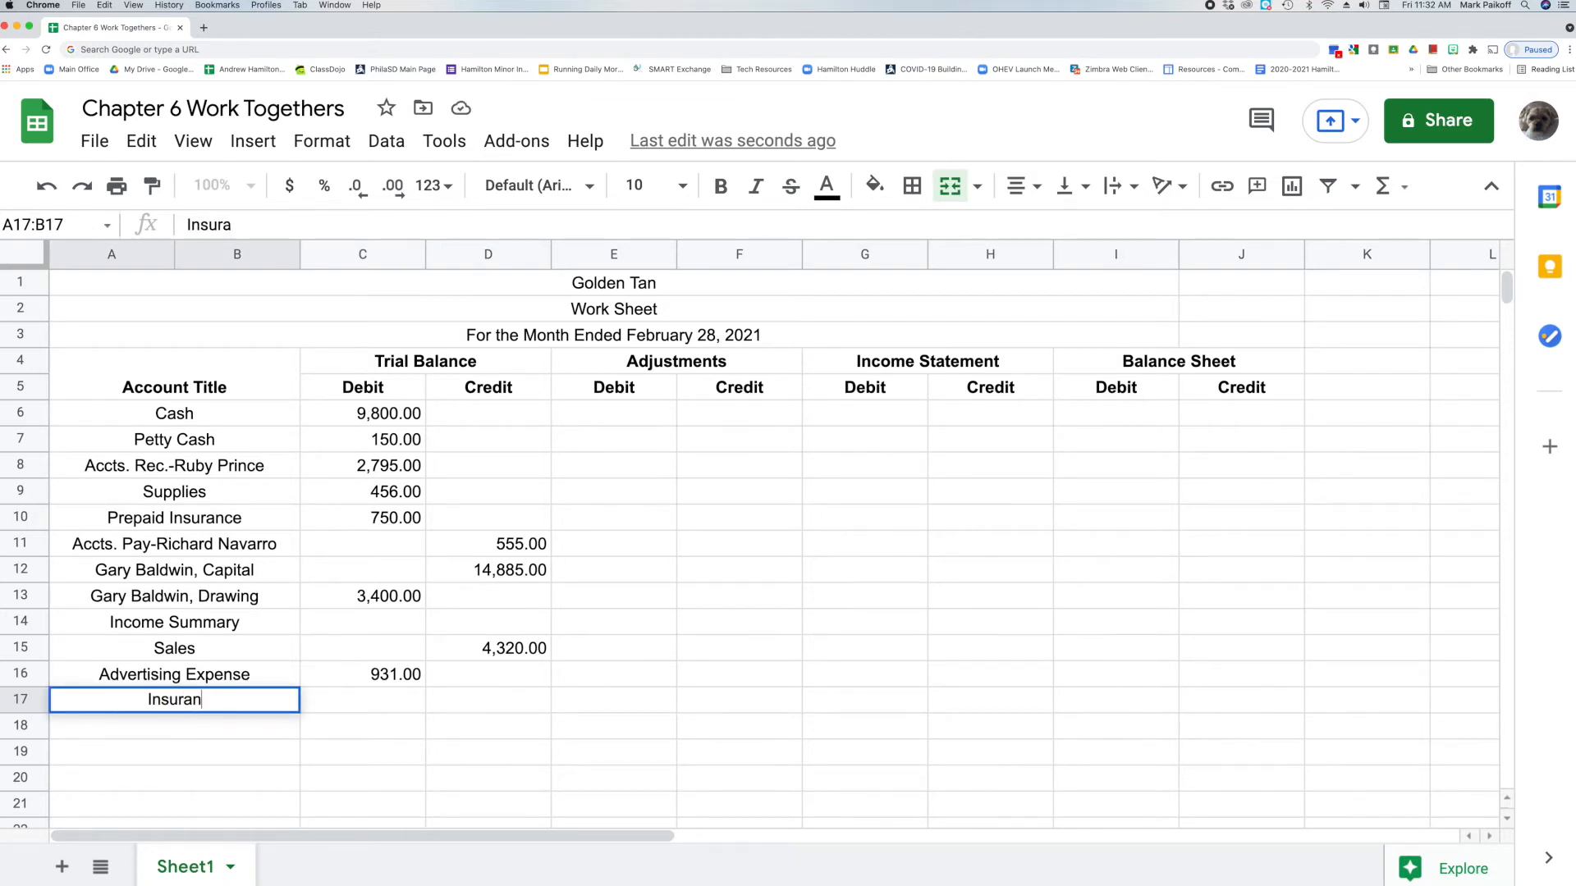
type("ce Expense")
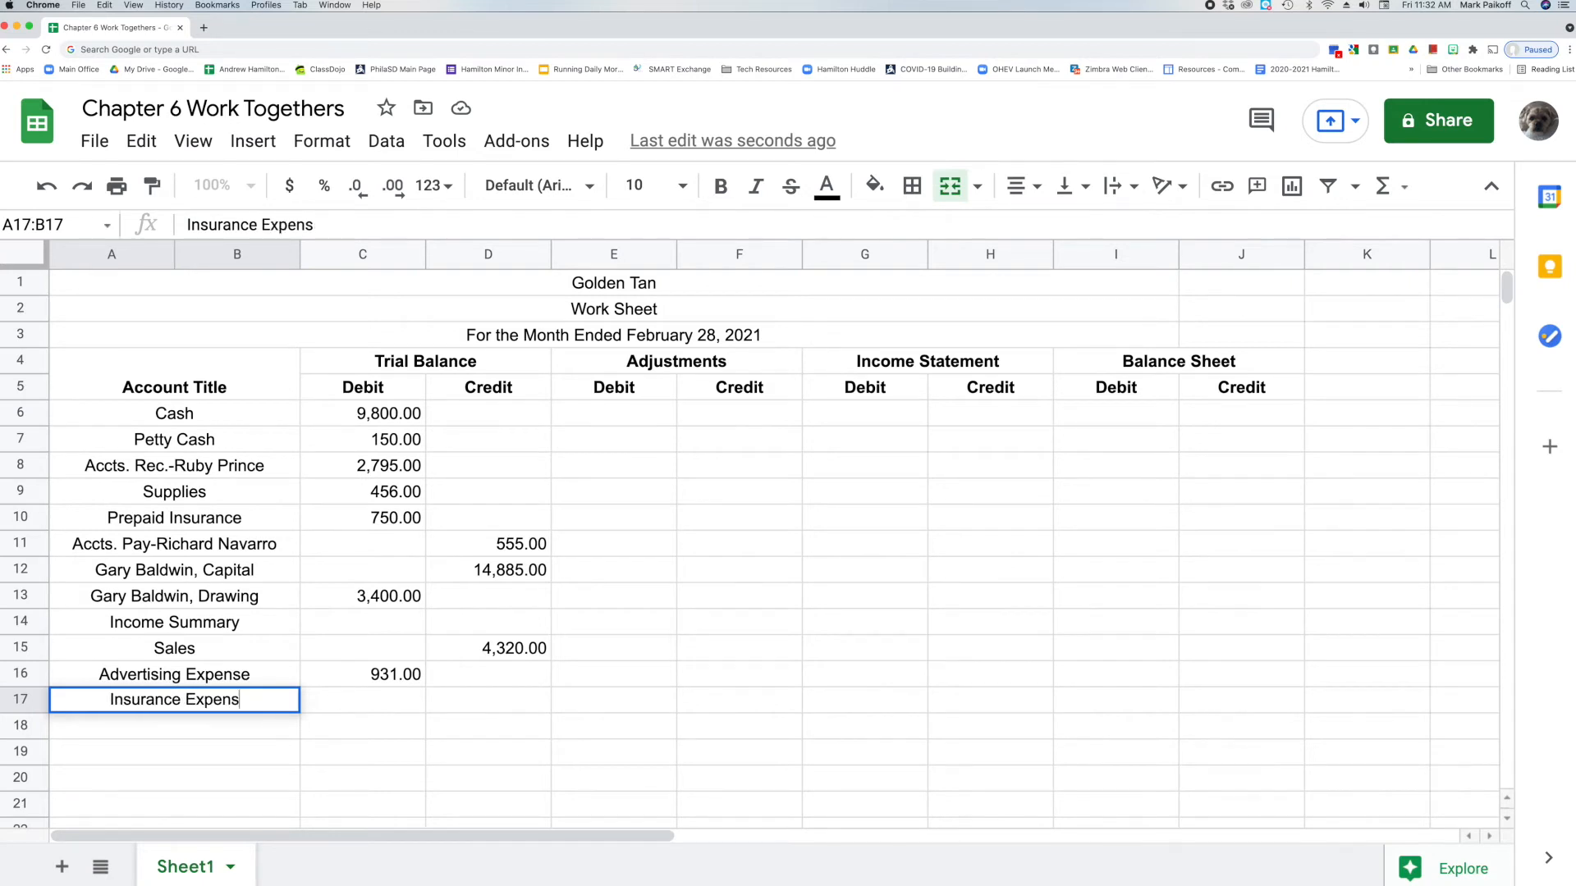
key("Return")
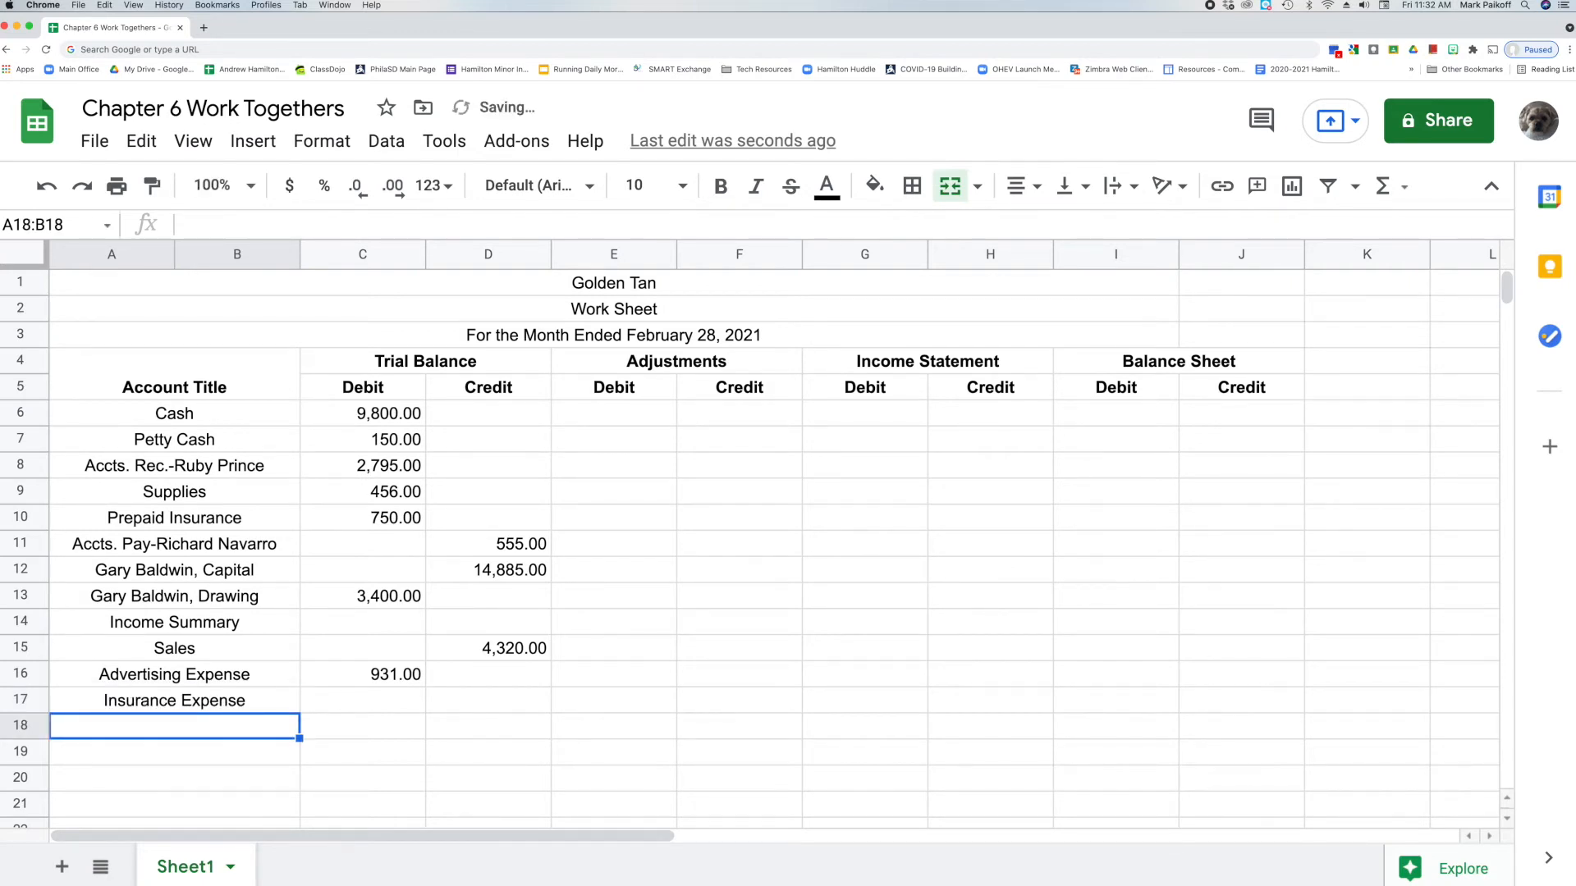
Enter the account title "Miscellaneous Expense" in row 18 with a Trial Balance debit of 378.
double_click(255, 728)
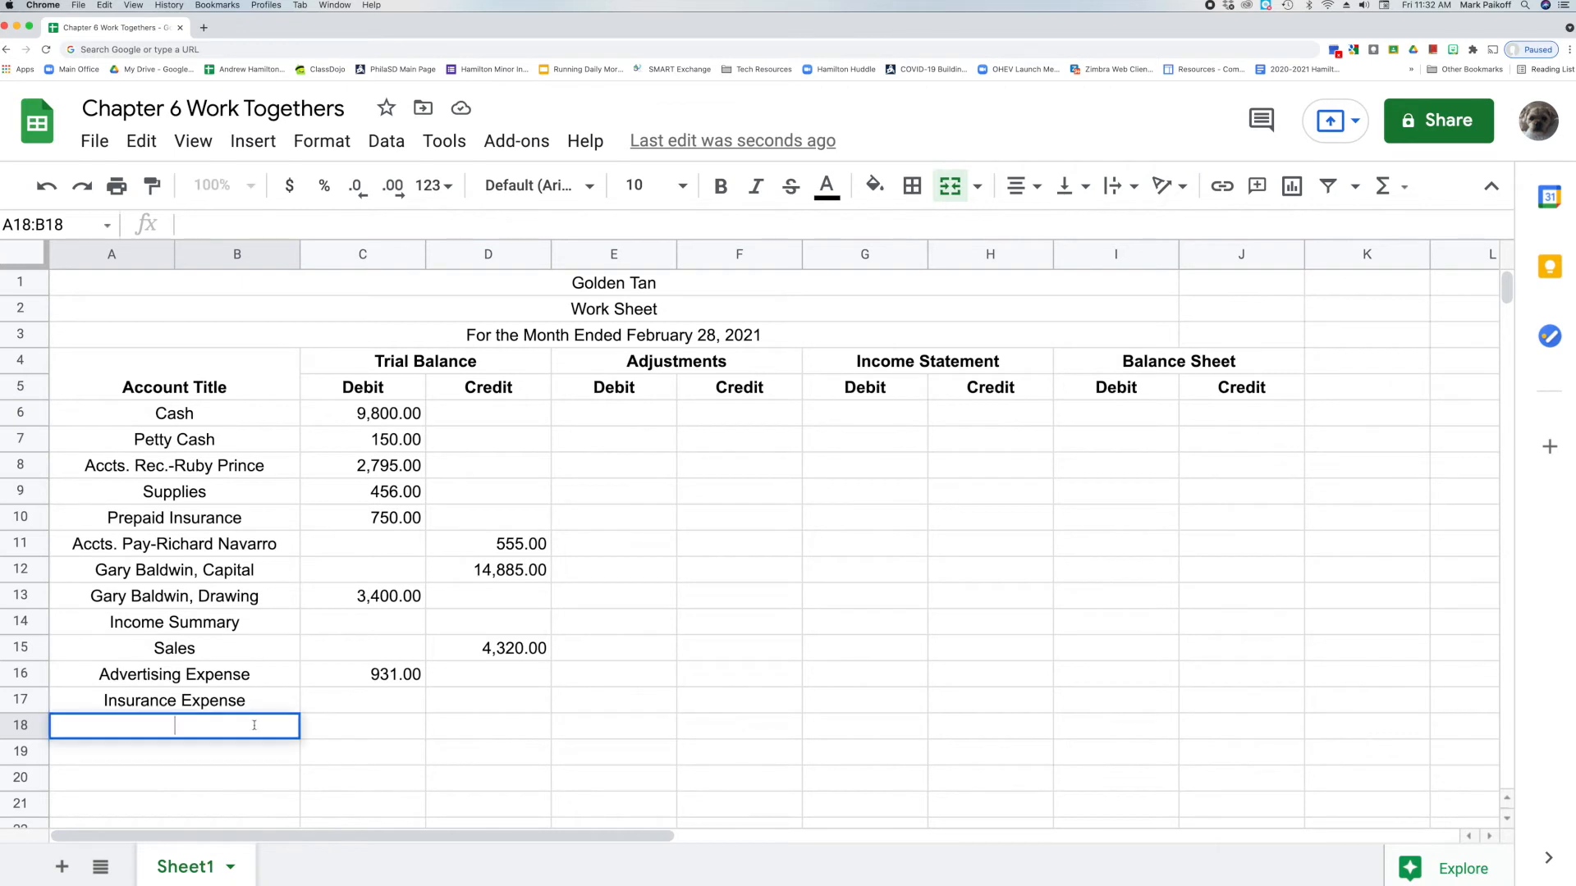
type("Miscellan")
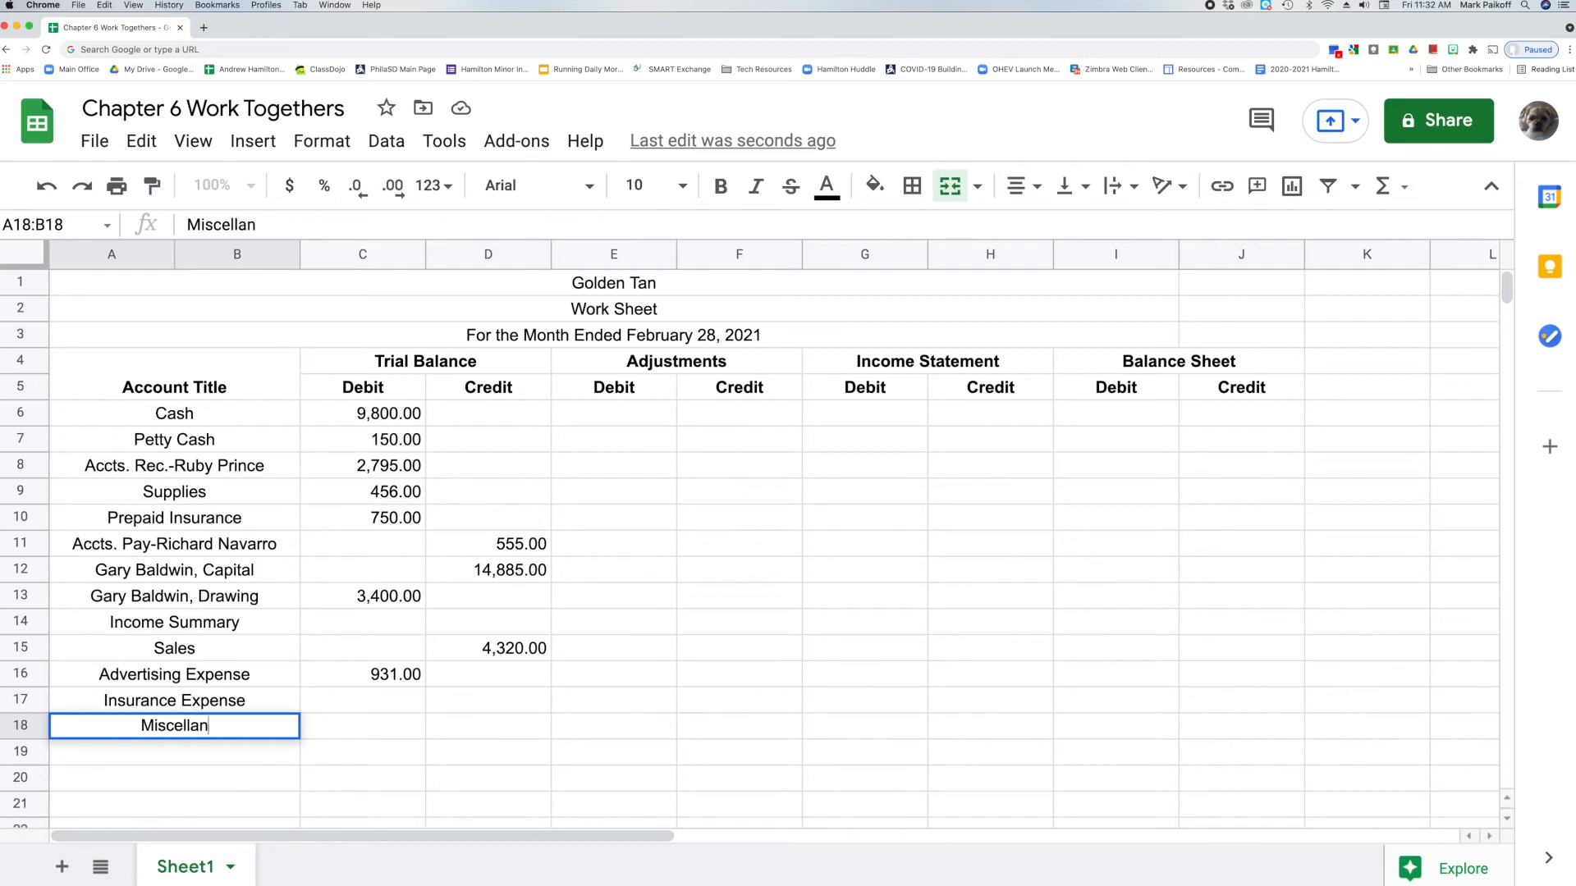
type("eous Expense")
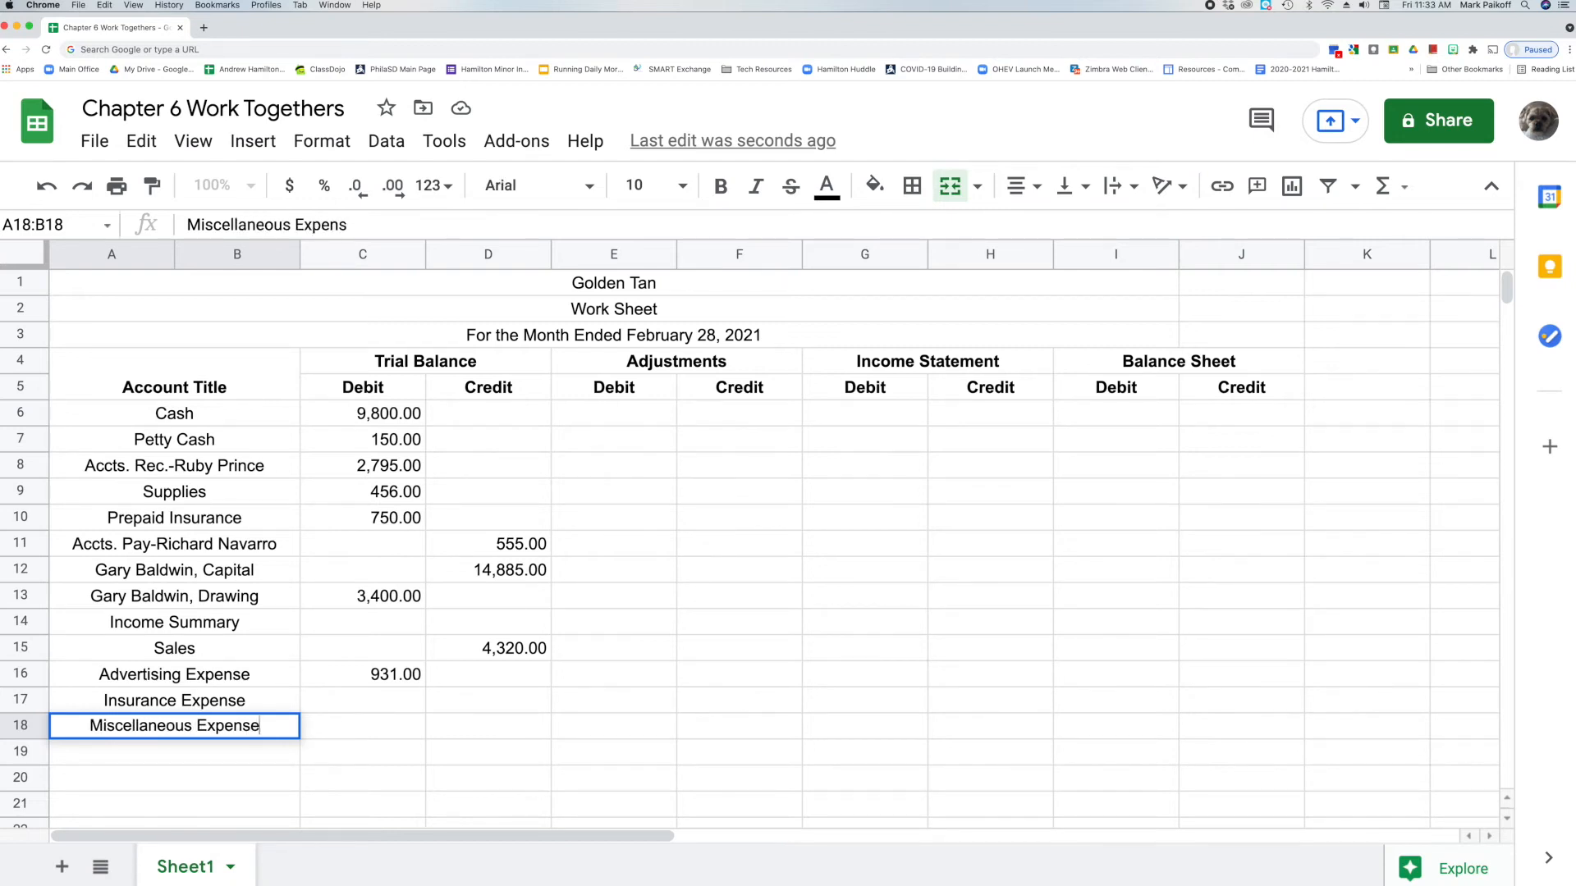
key("Return")
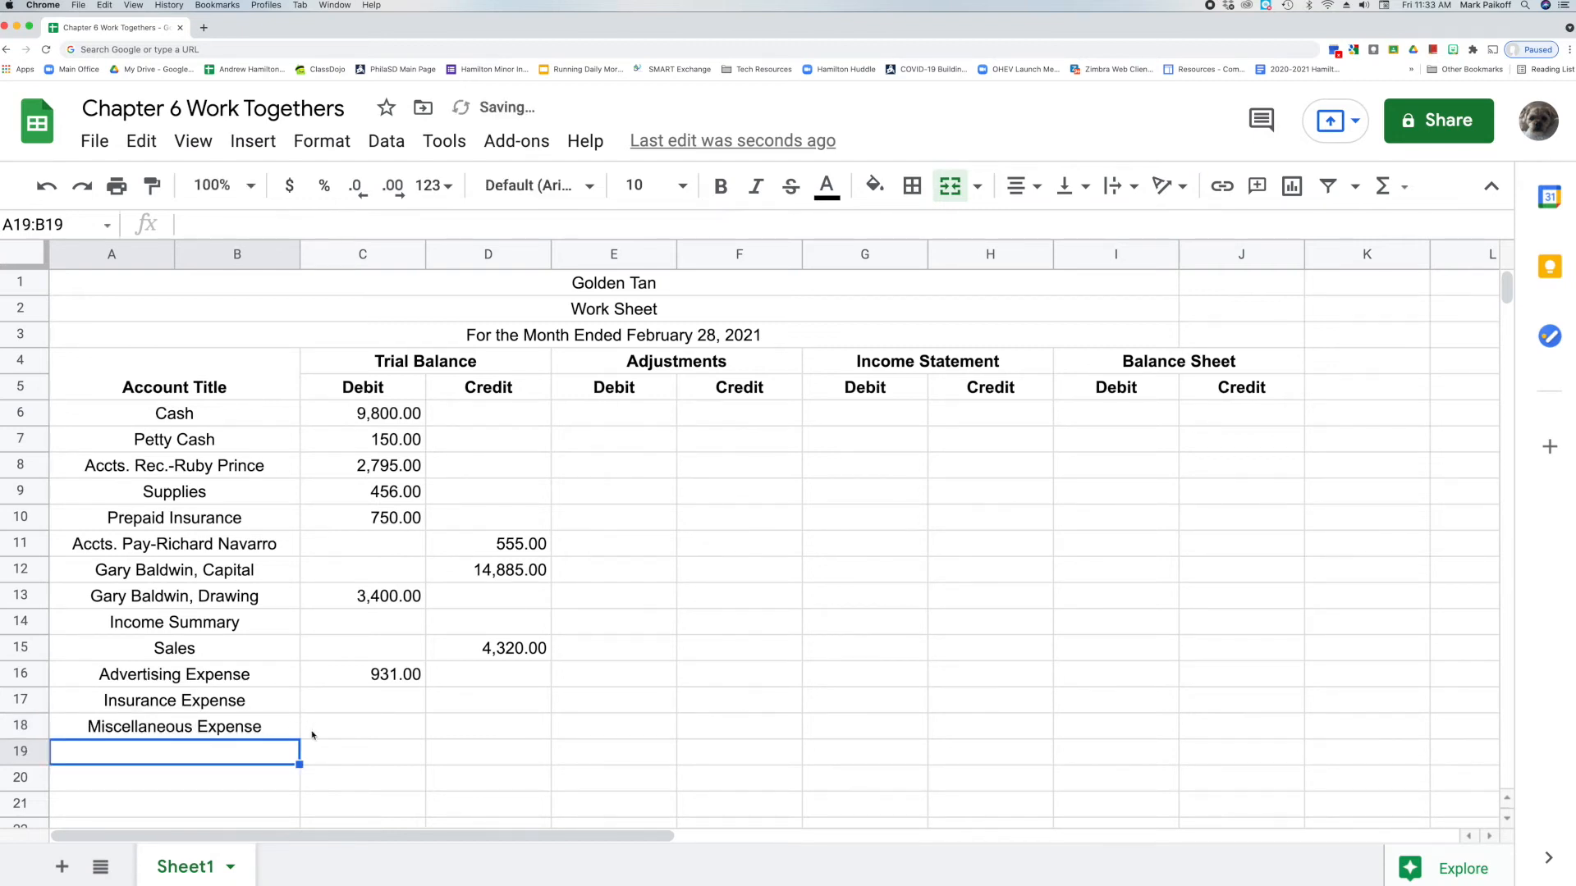
double_click(352, 726)
type("378")
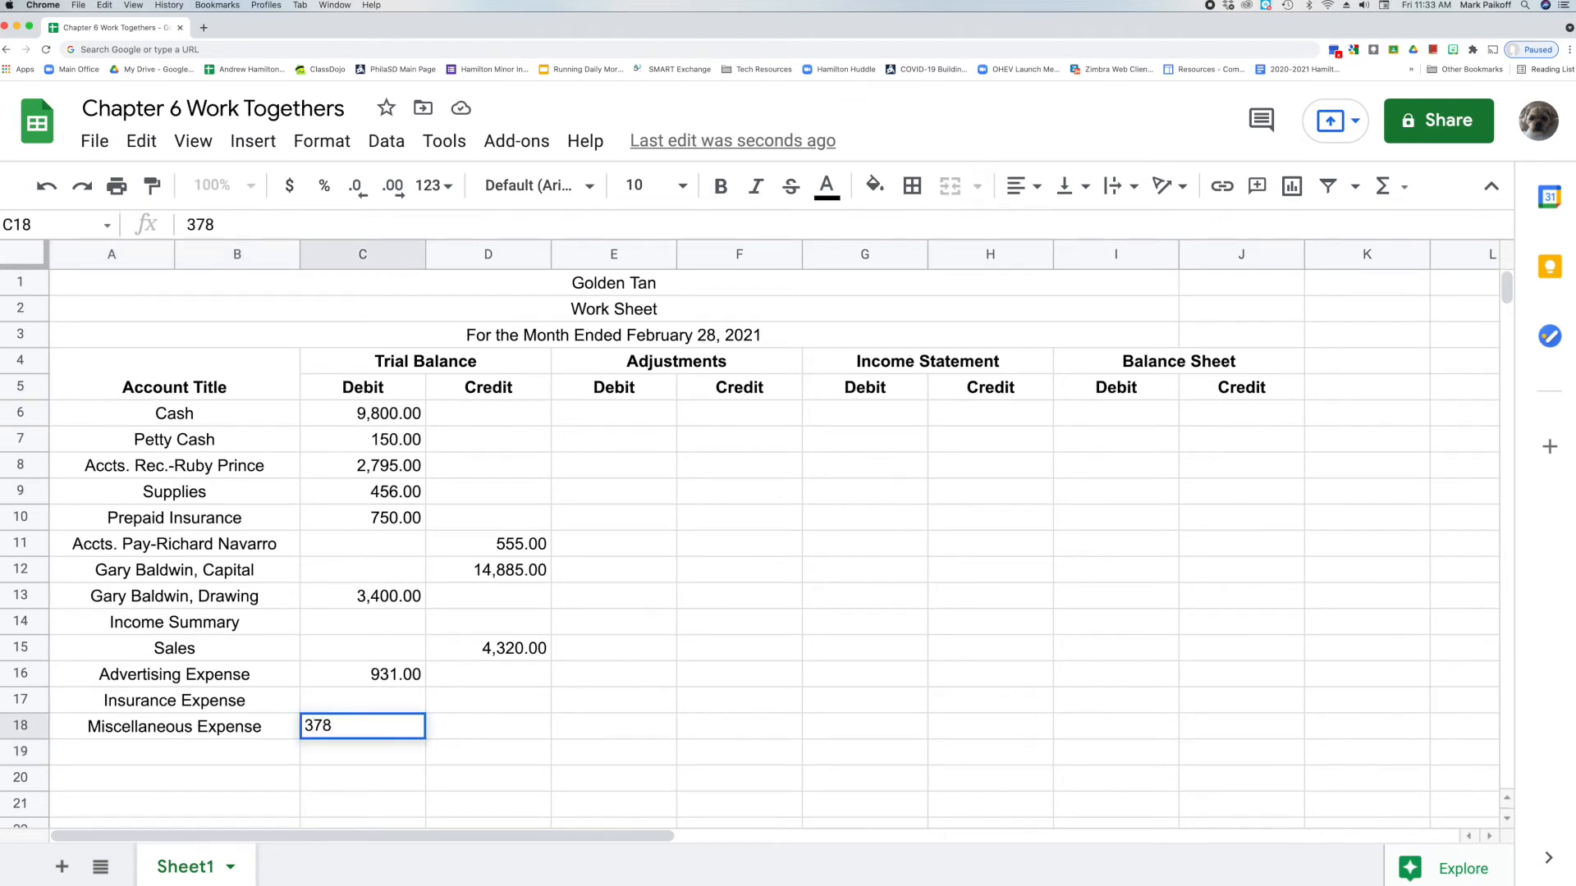
key("Return")
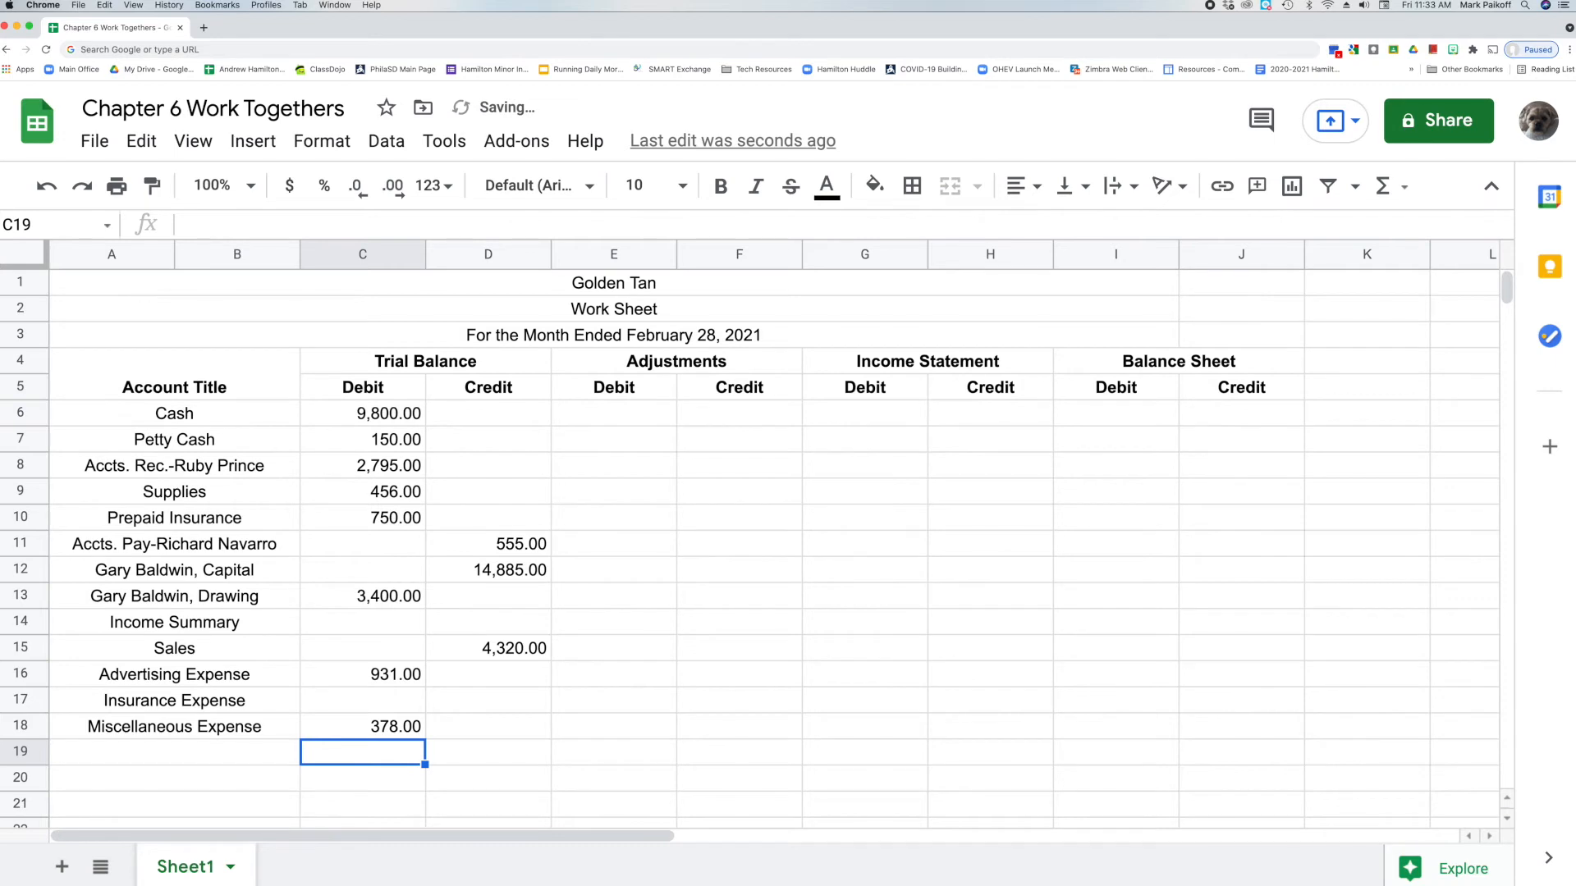
Enter the account title "Supplies Expense" in row 19.
left_click(244, 753)
type("s")
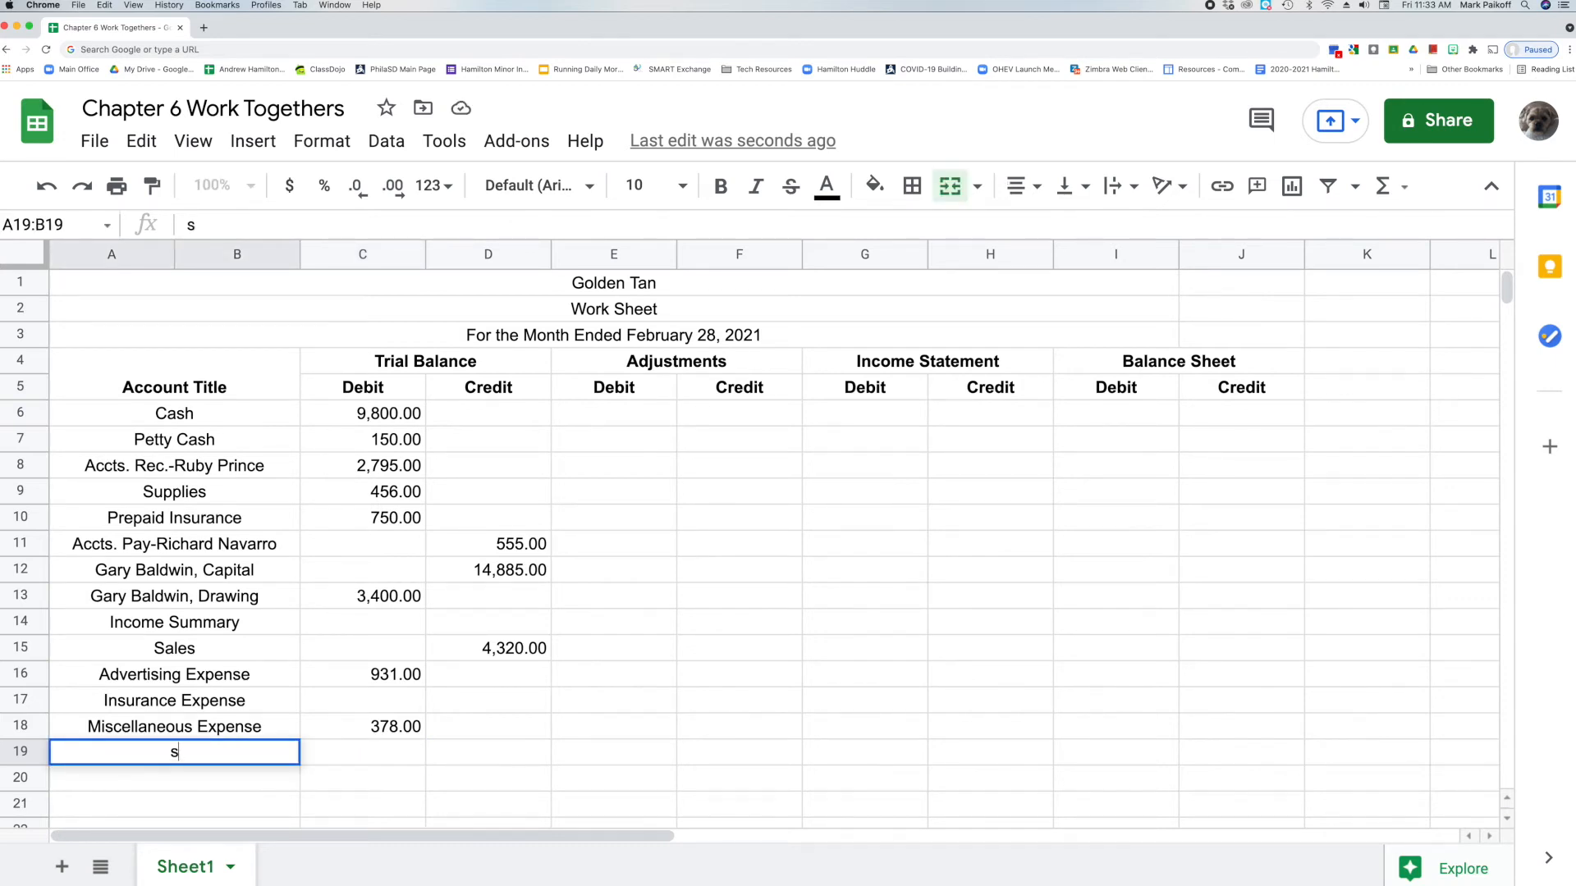
key("BackSpace")
type("Suppl")
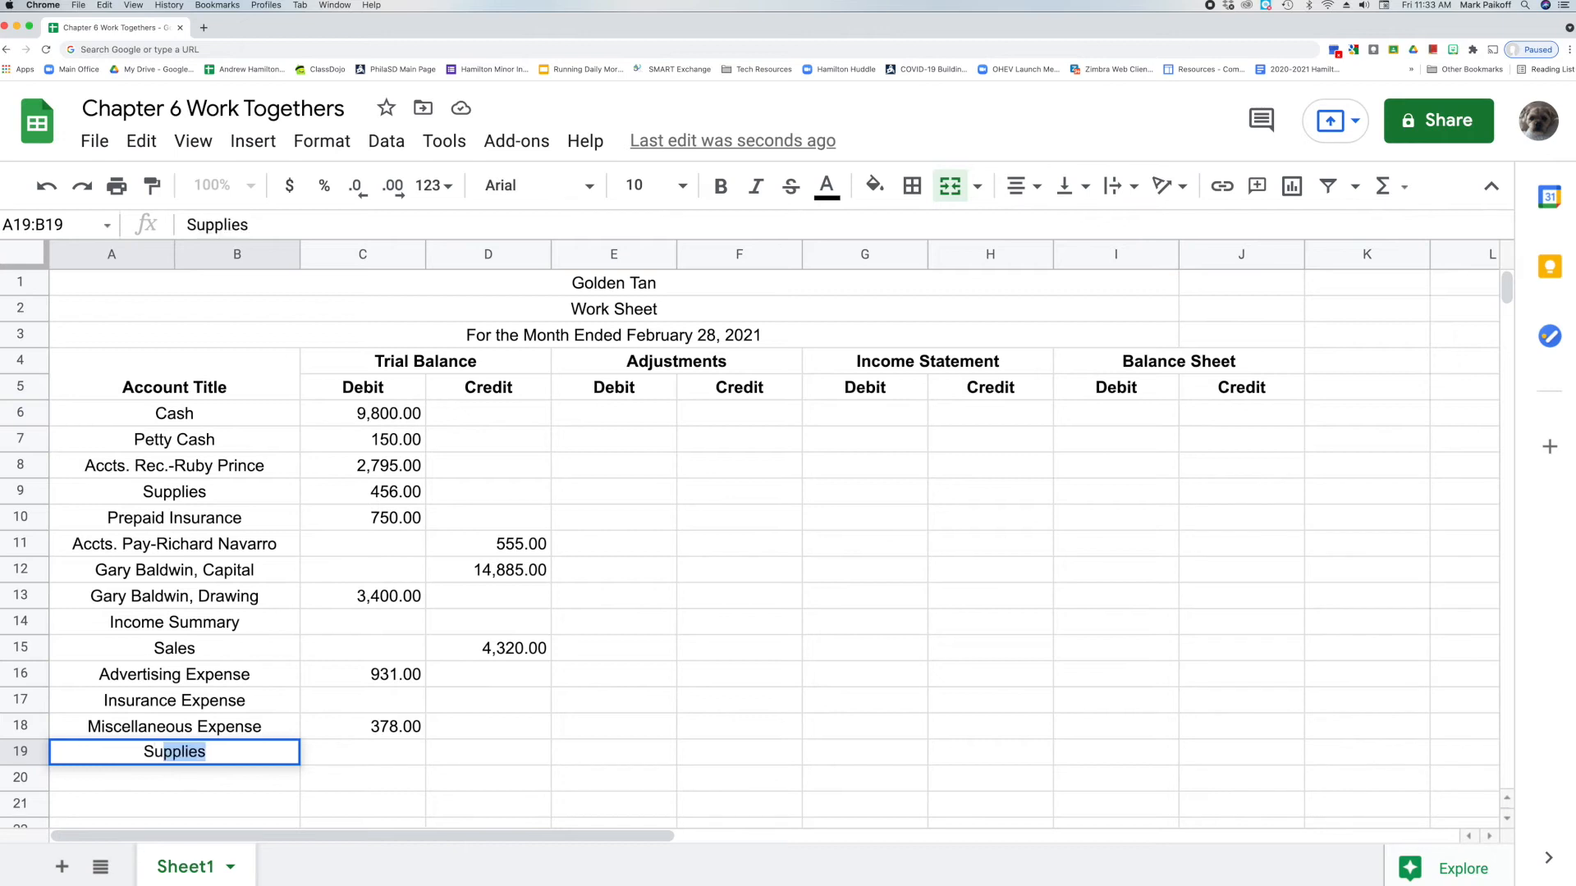
type("ies Ex")
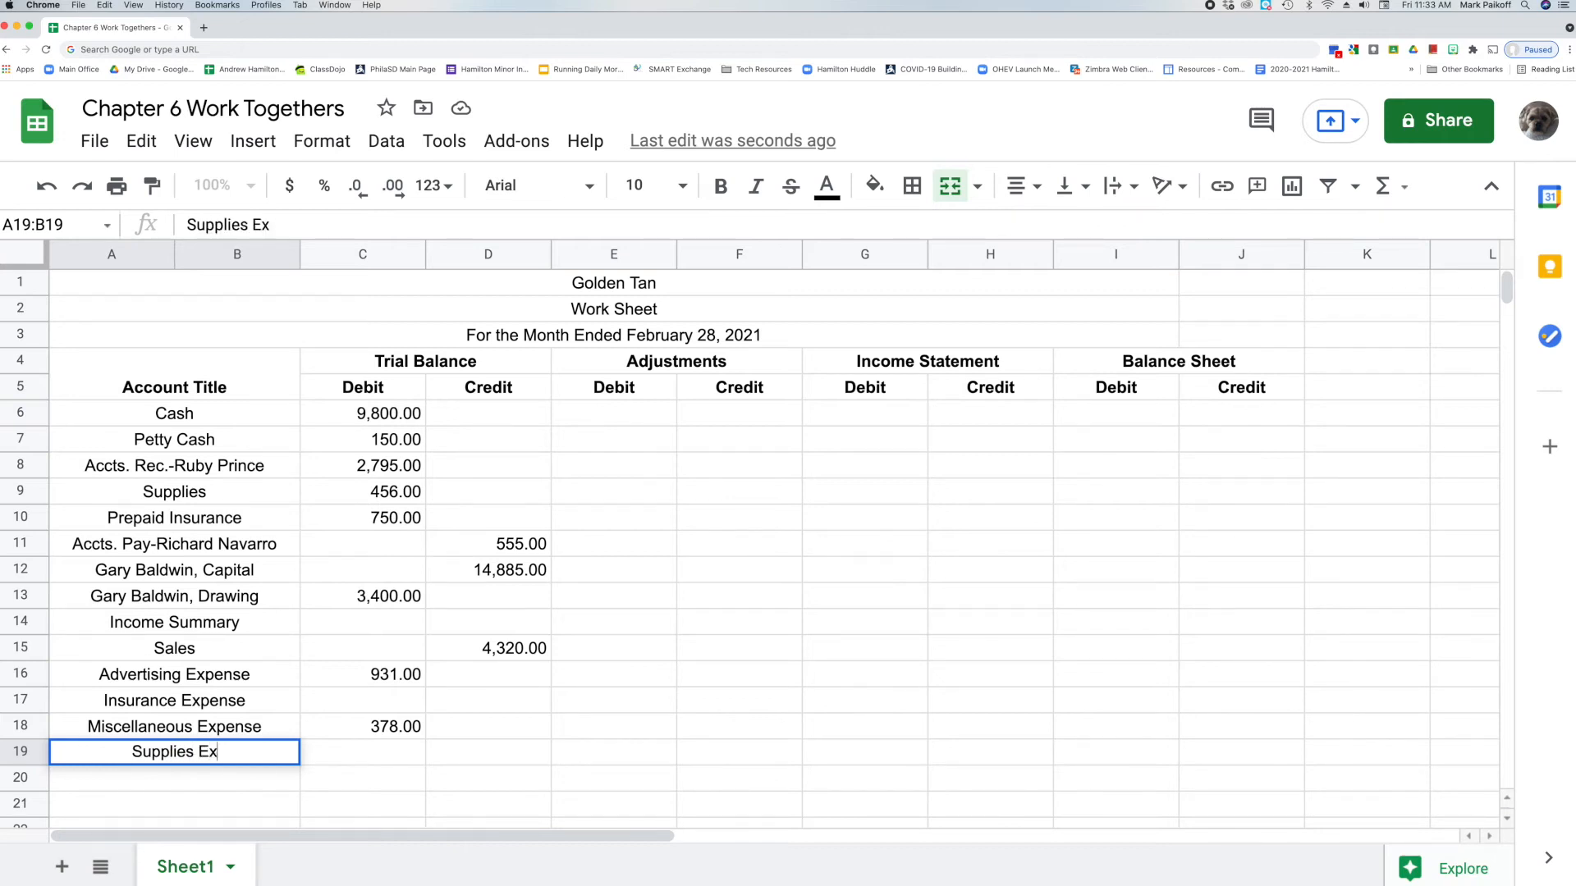
type("pense")
key("Return")
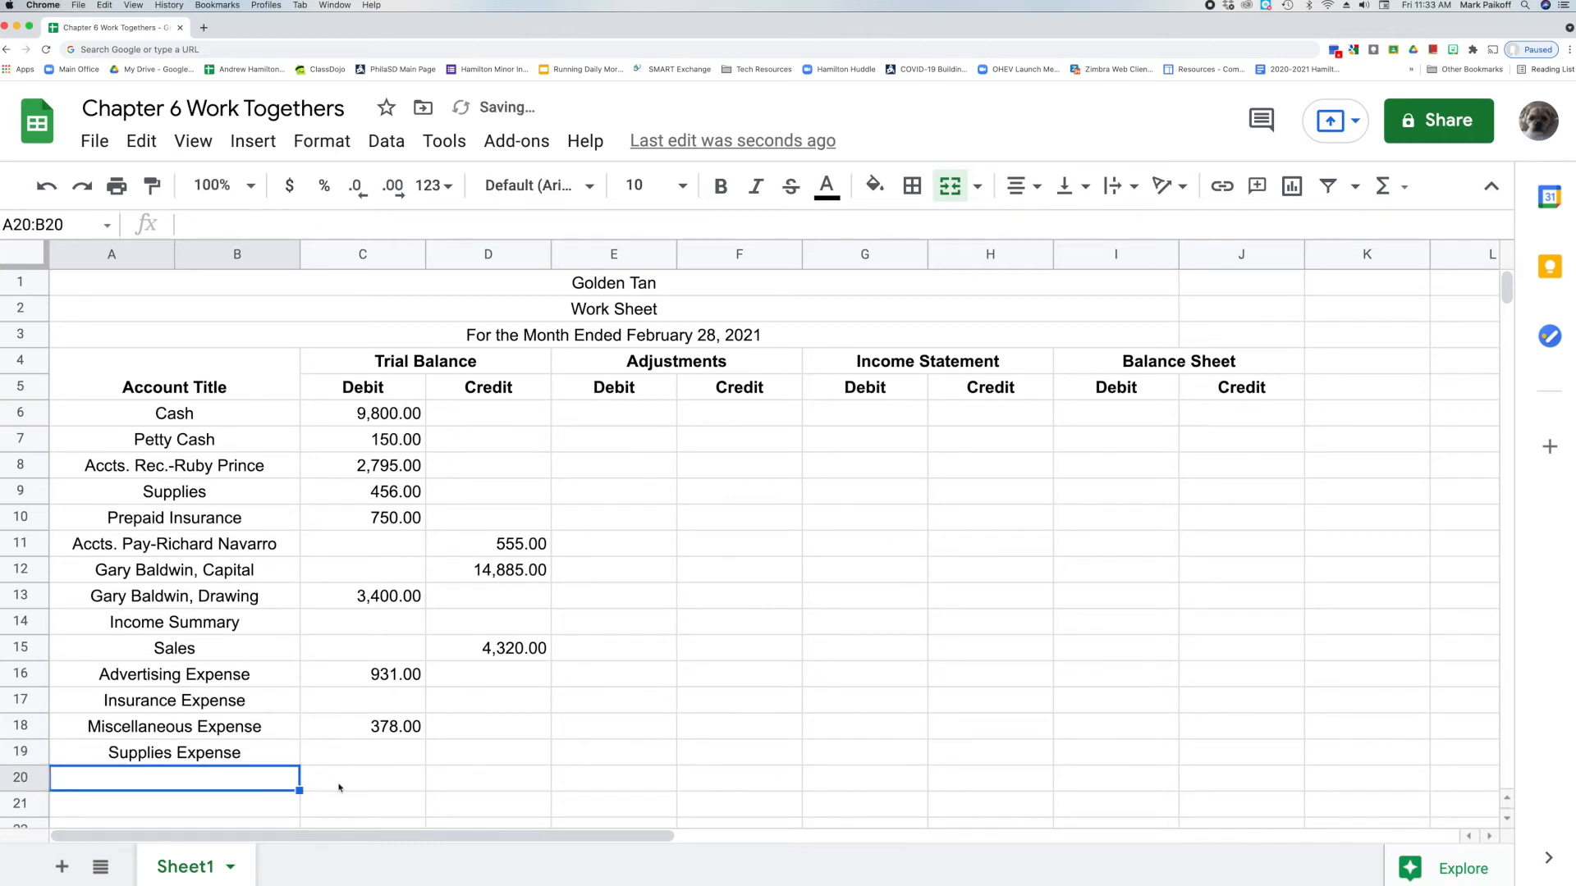
Enter the account title "Utilities Expense" in row 20 with a Trial Balance debit of 1,100.
double_click(264, 778)
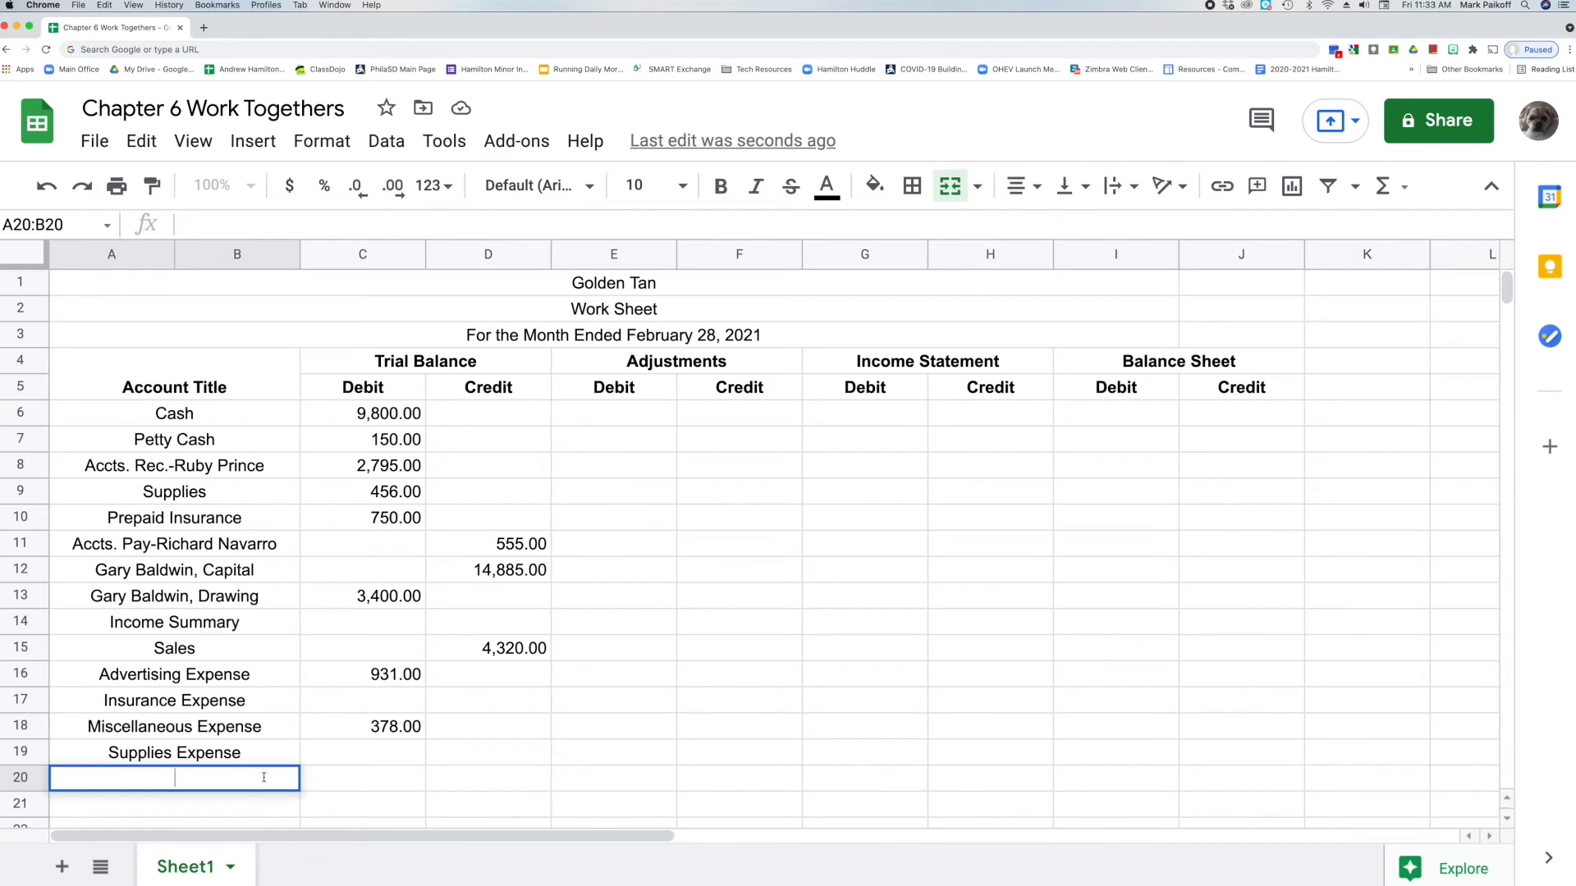
type("Utilities Expense")
key("Return")
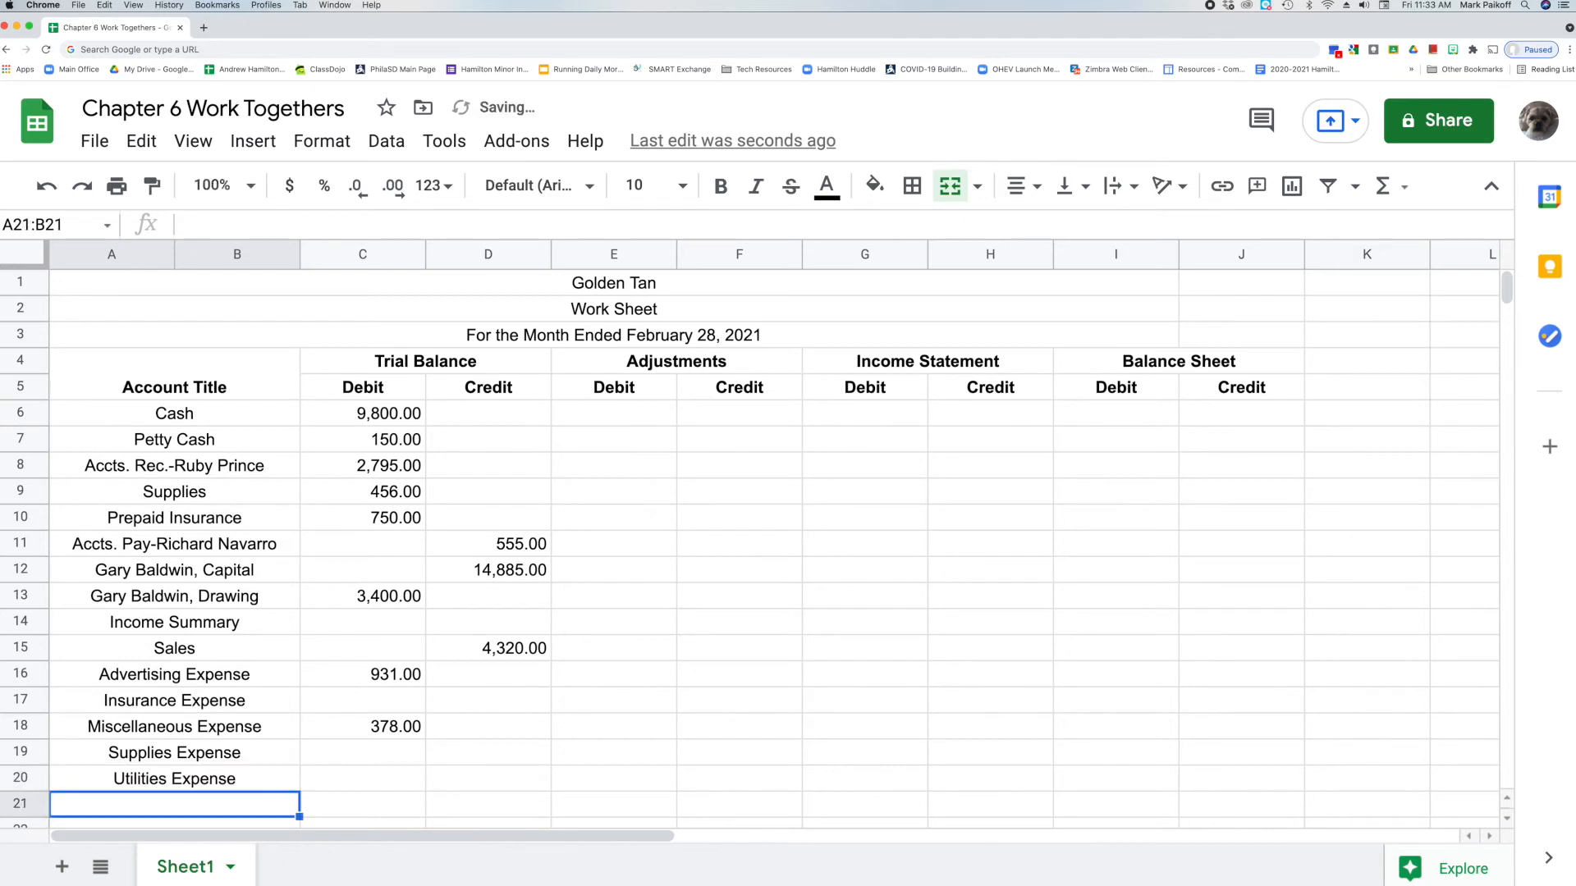
double_click(344, 774)
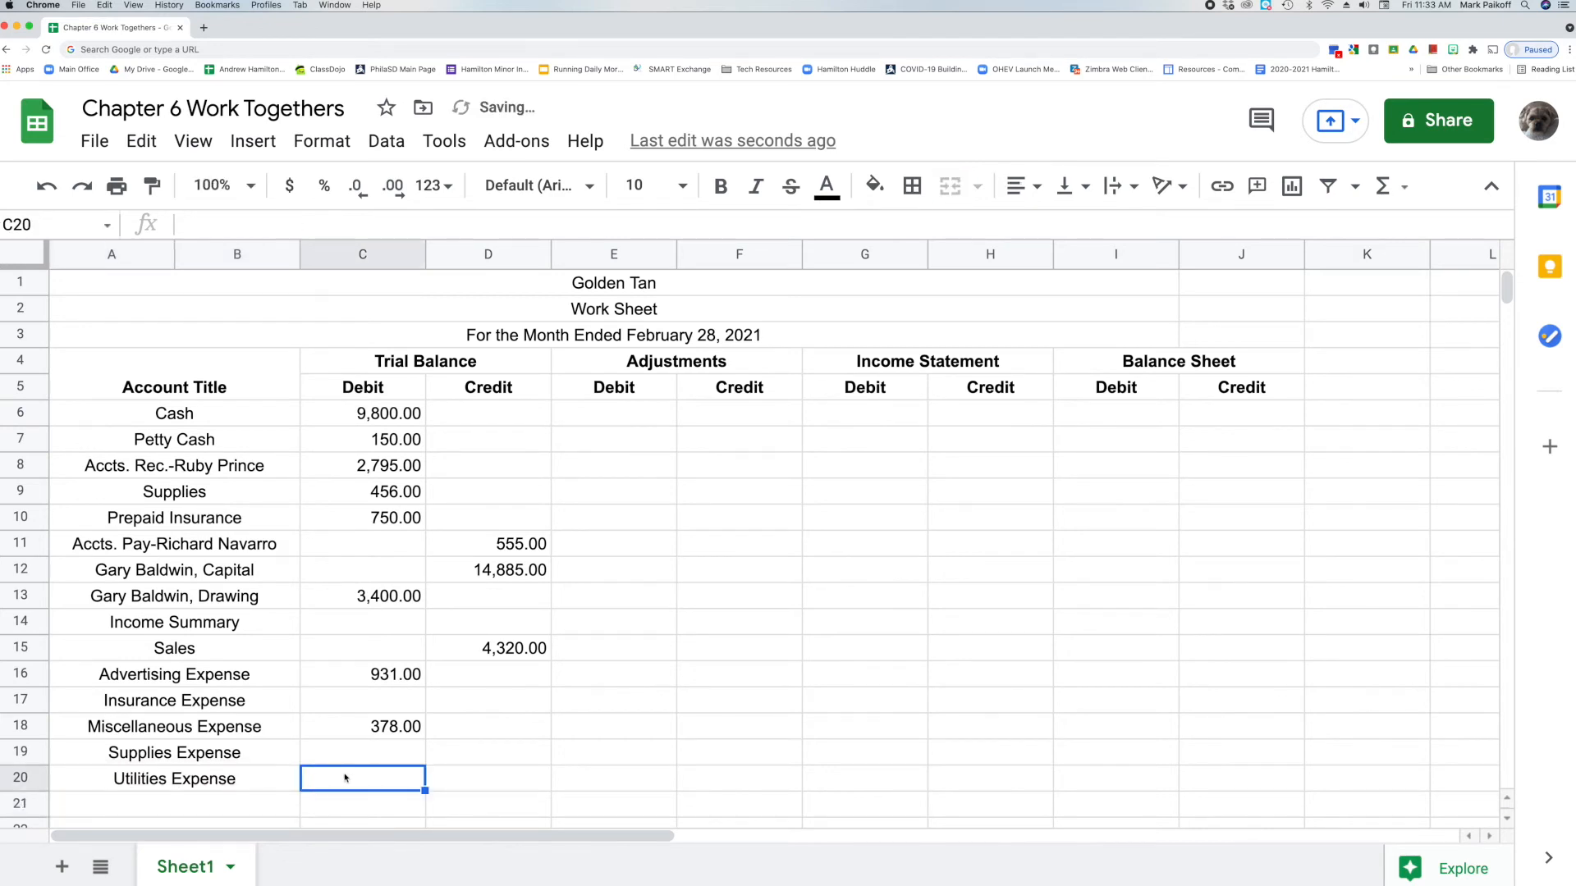
type("1,")
type("100")
key("Return")
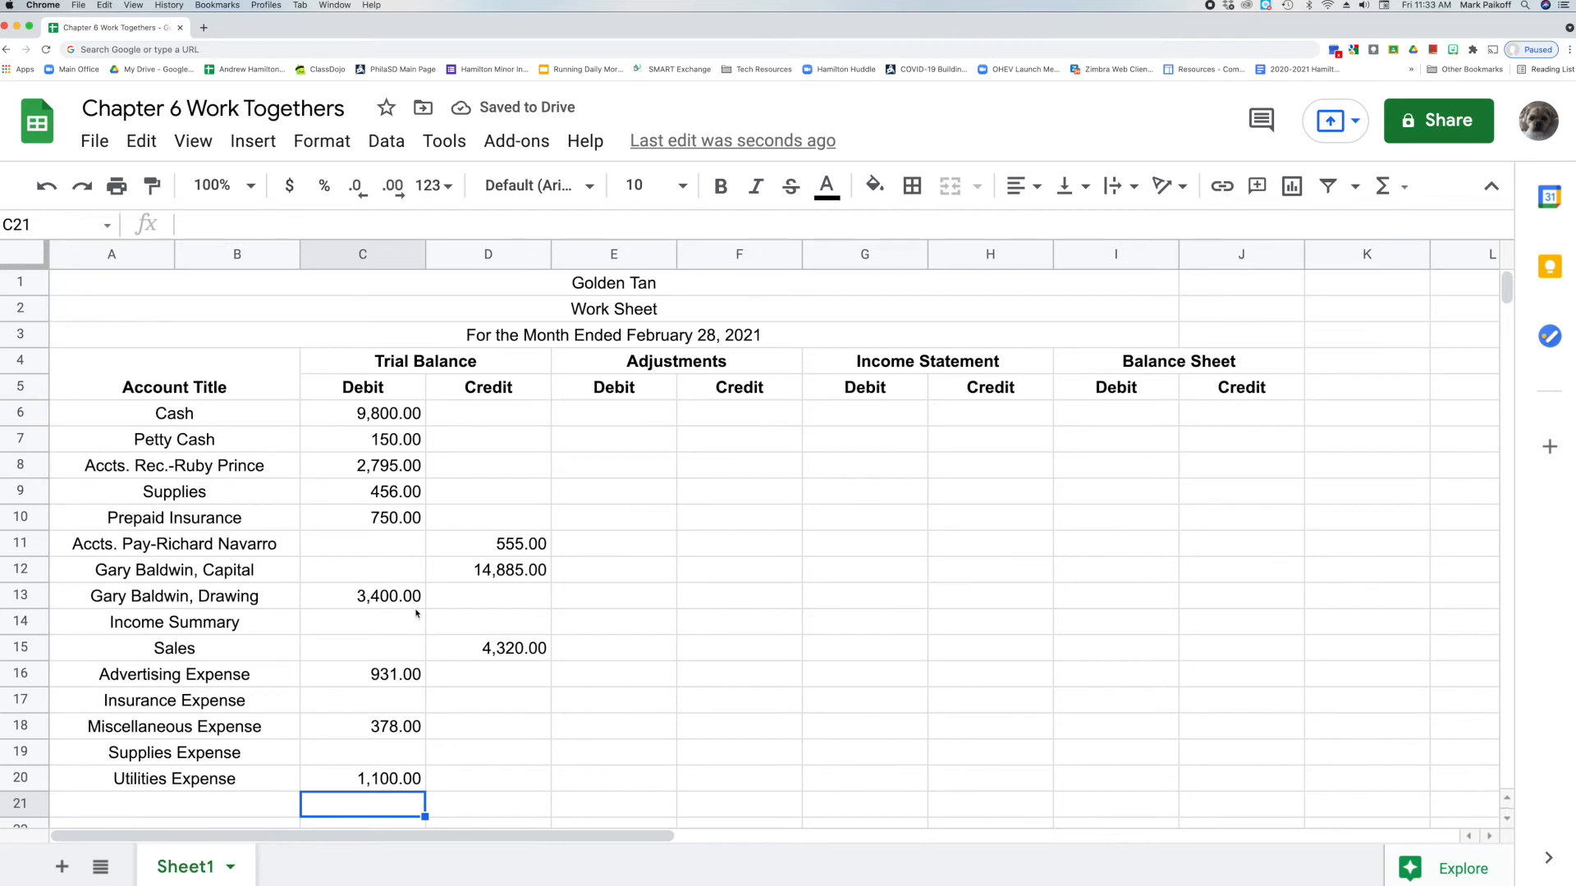
Add a bottom border beneath the Trial Balance debit and credit cells of the Utilities Expense row, C20:D20.
left_click(402, 780)
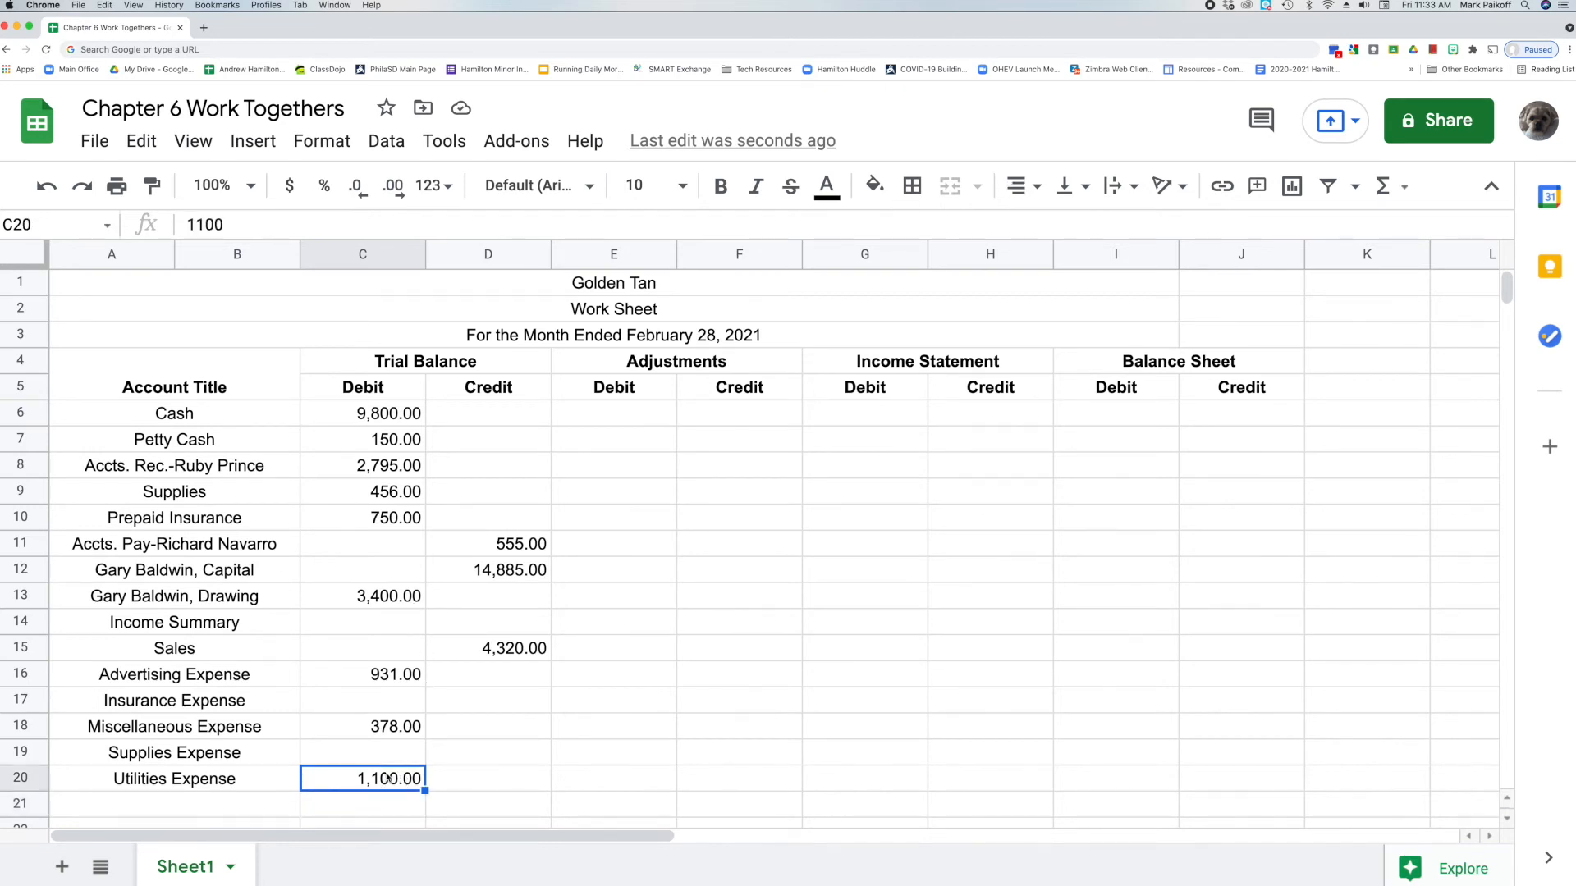
left_click_drag(373, 775, 448, 784)
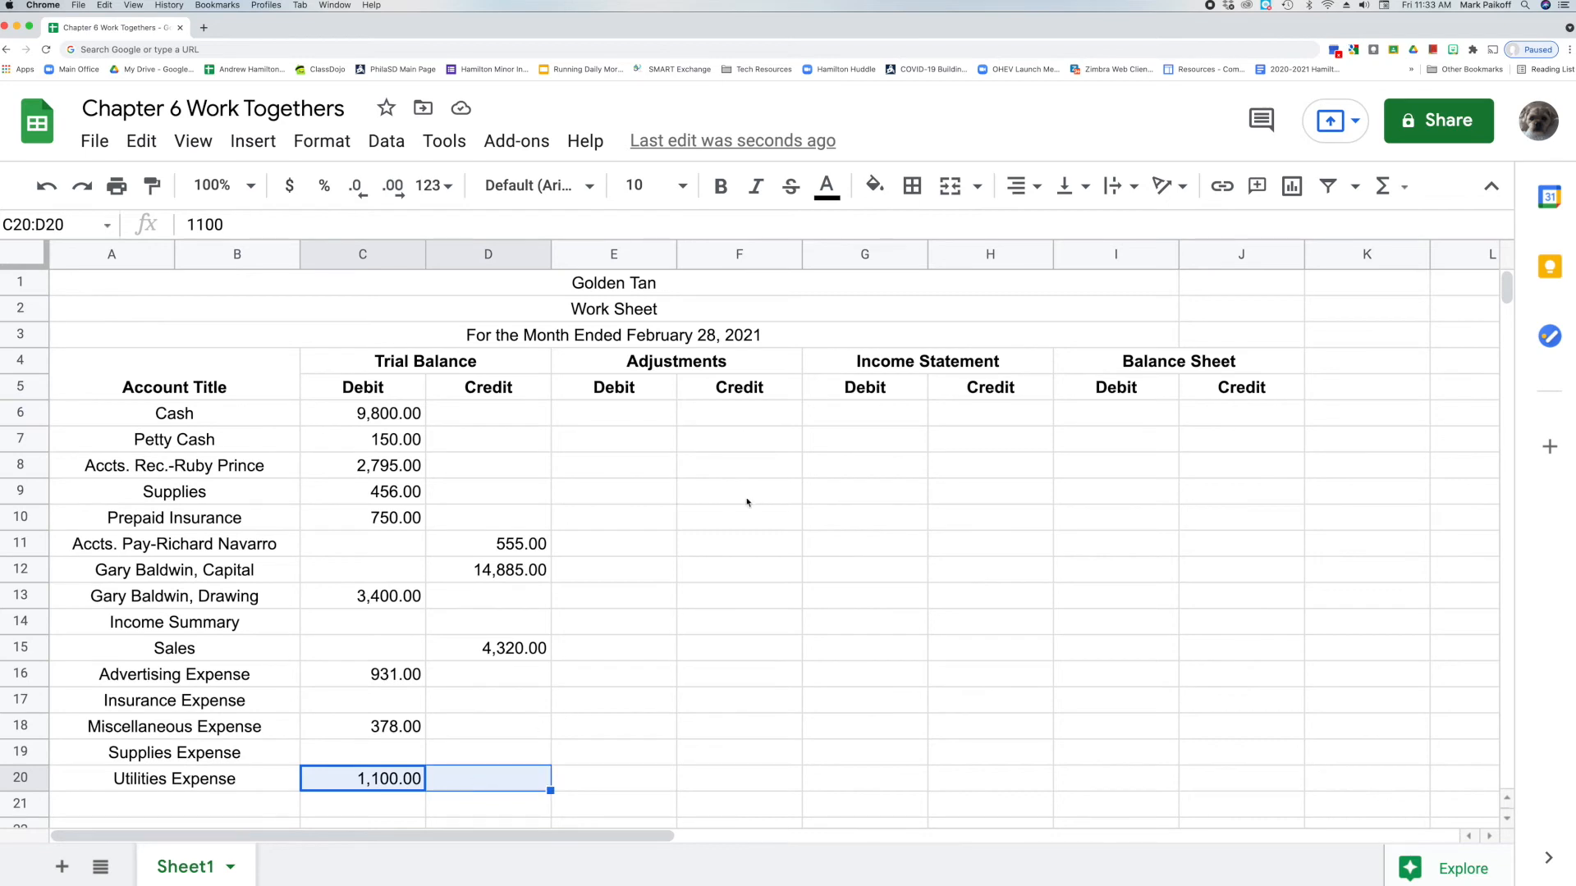
left_click(911, 189)
left_click(1023, 272)
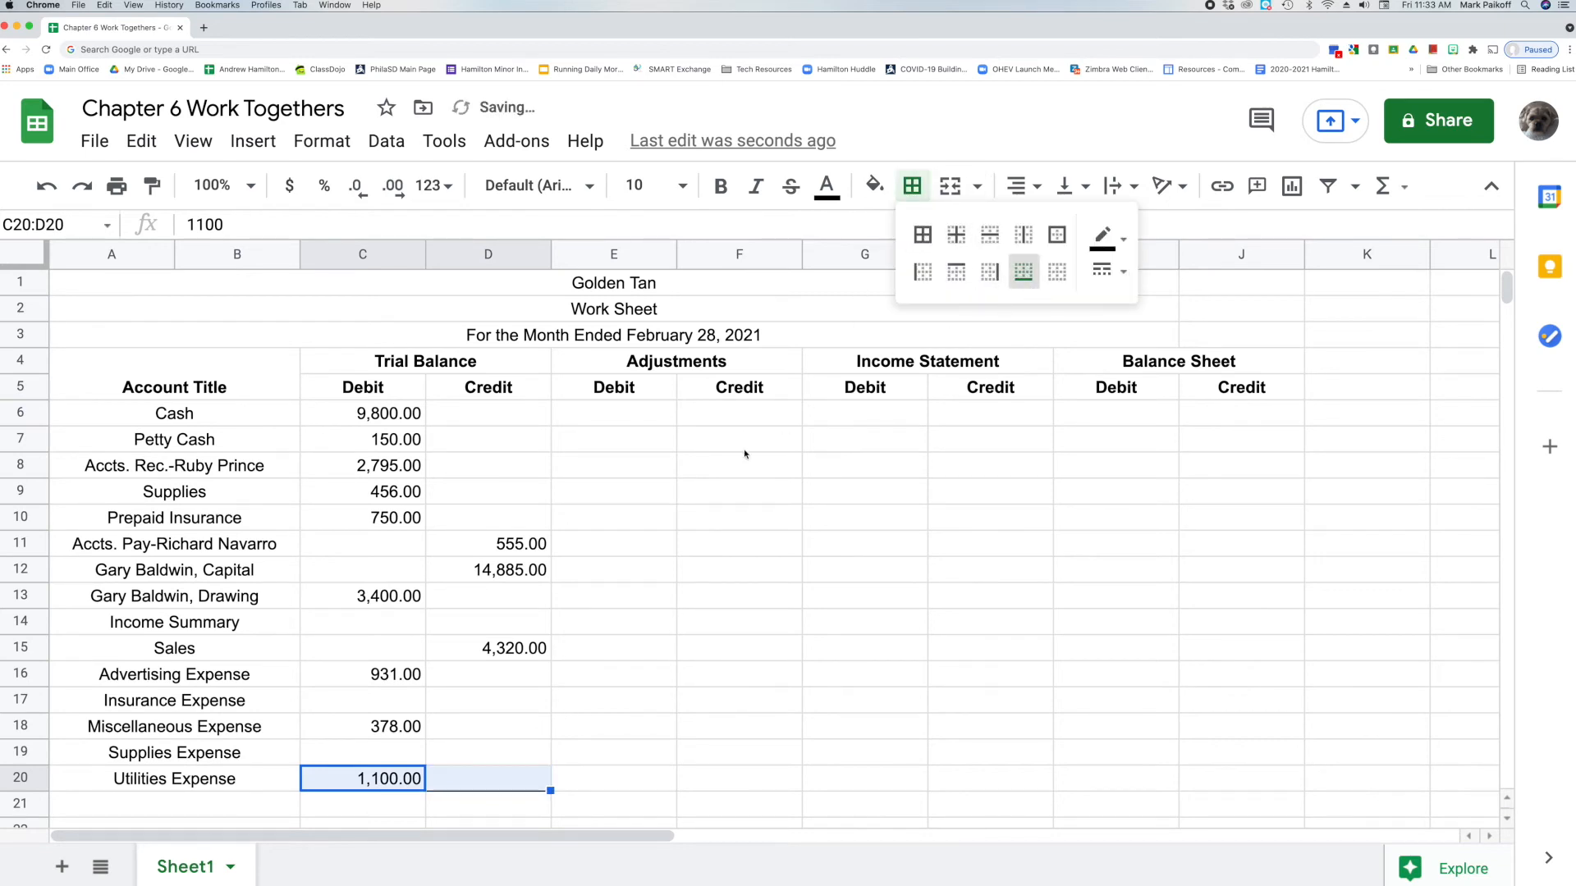
Total the Trial Balance debit column in C21 with the formula =SUM(C6:C20).
left_click(566, 707)
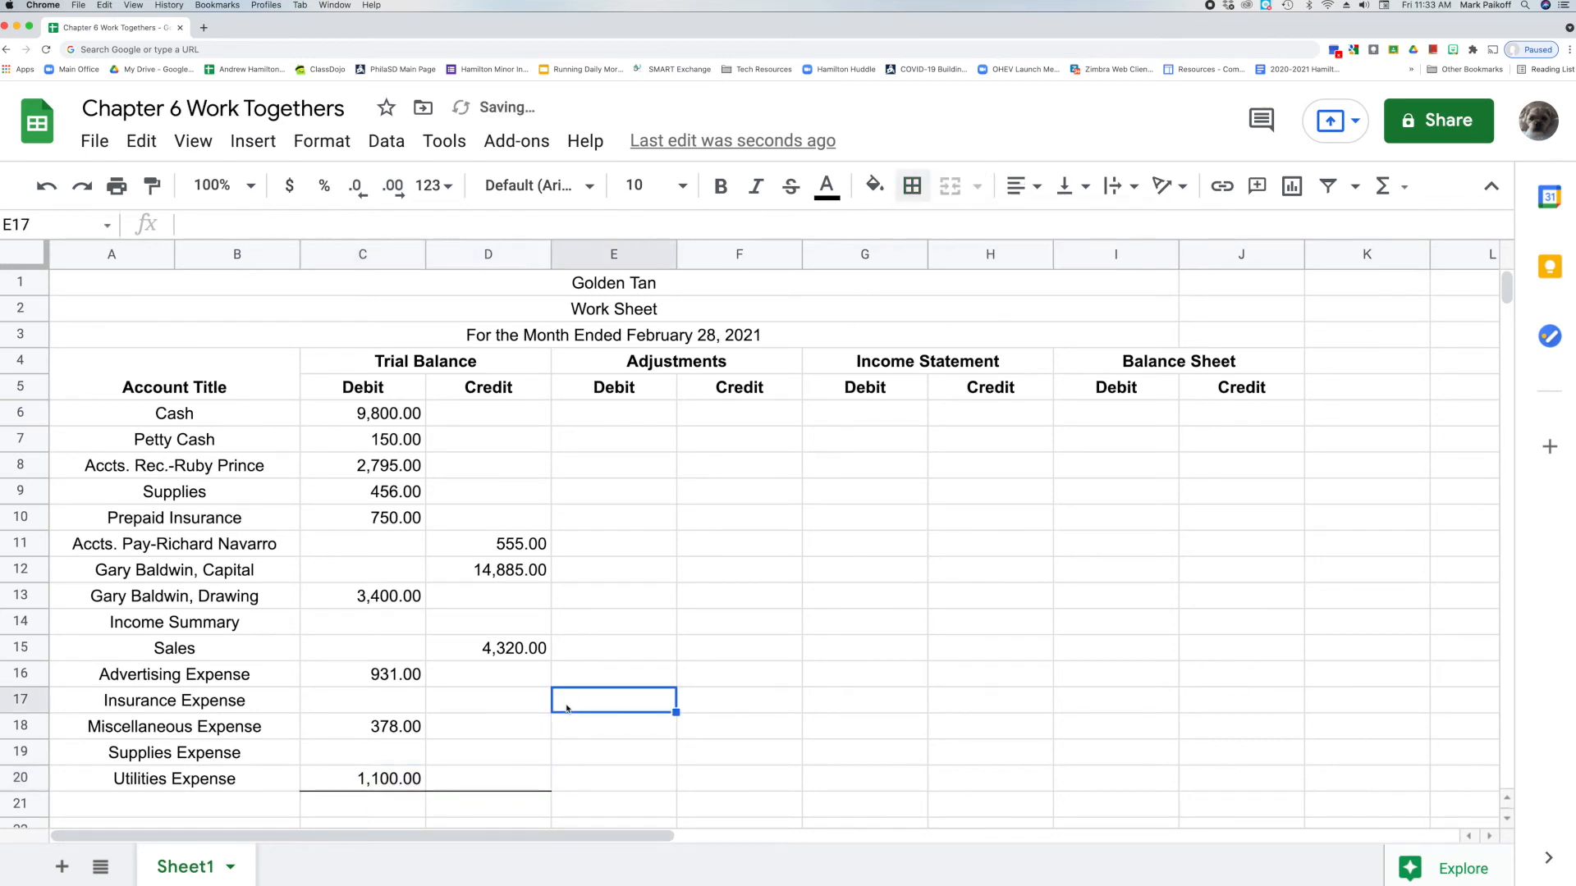
left_click(375, 806)
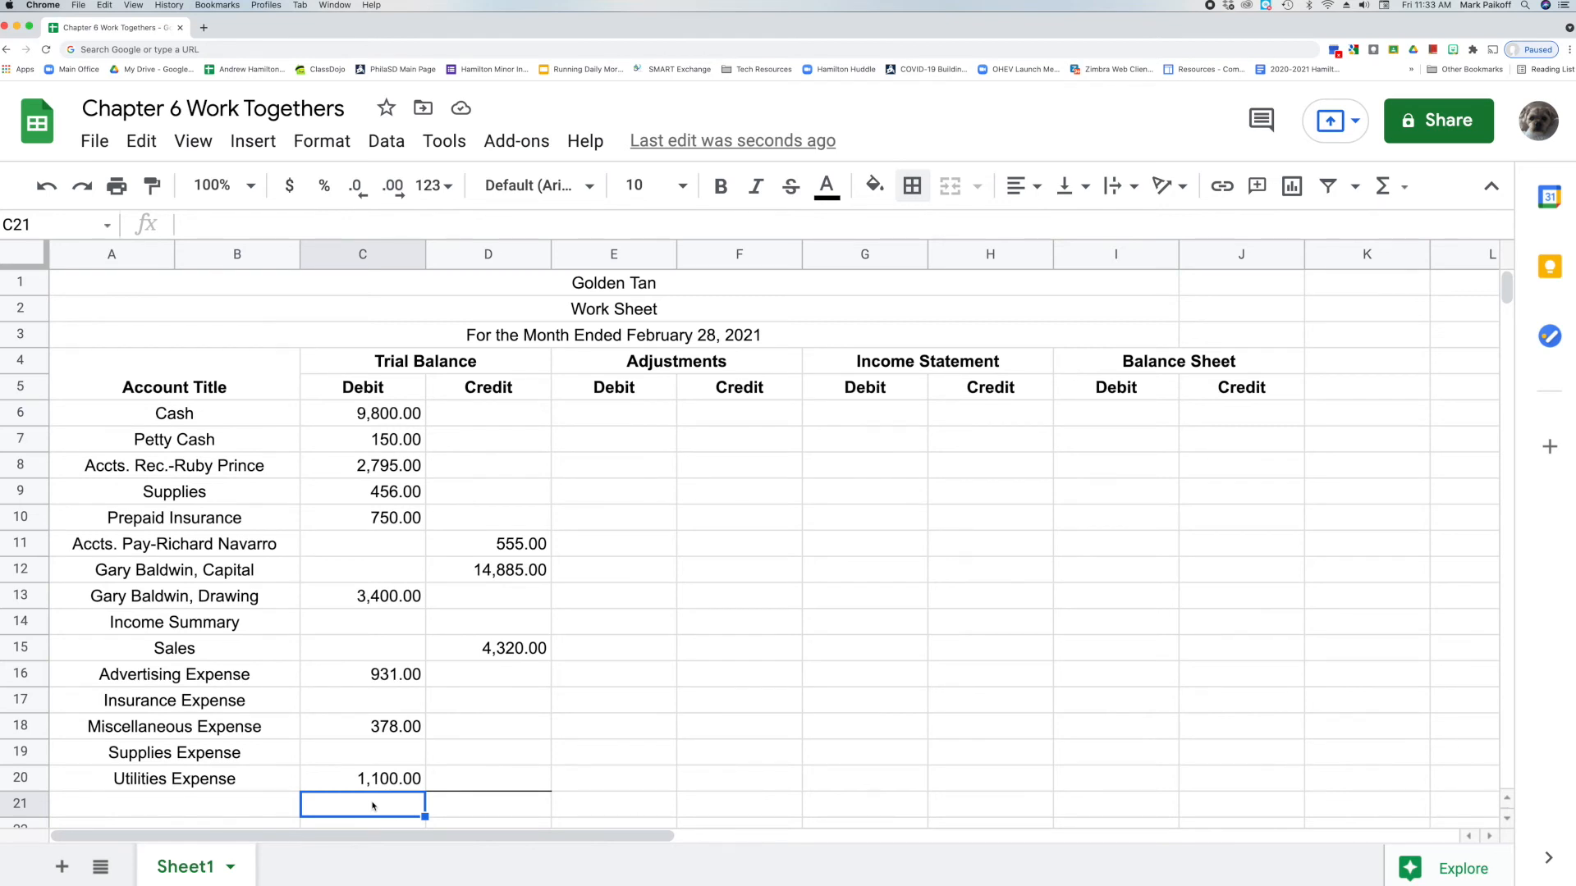
double_click(372, 805)
type("=")
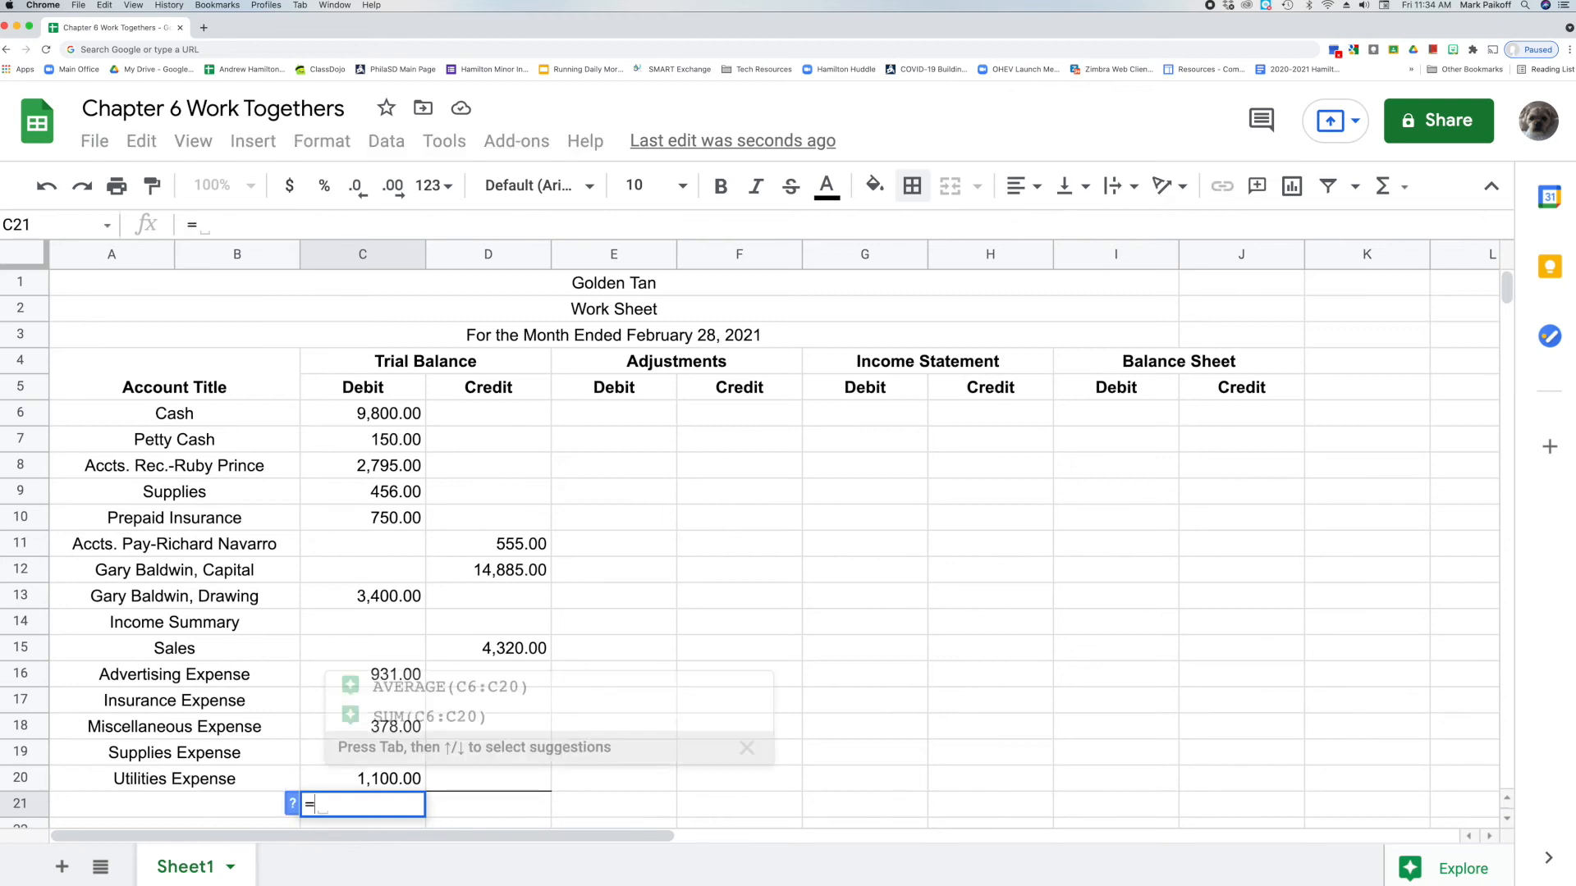
type("sum")
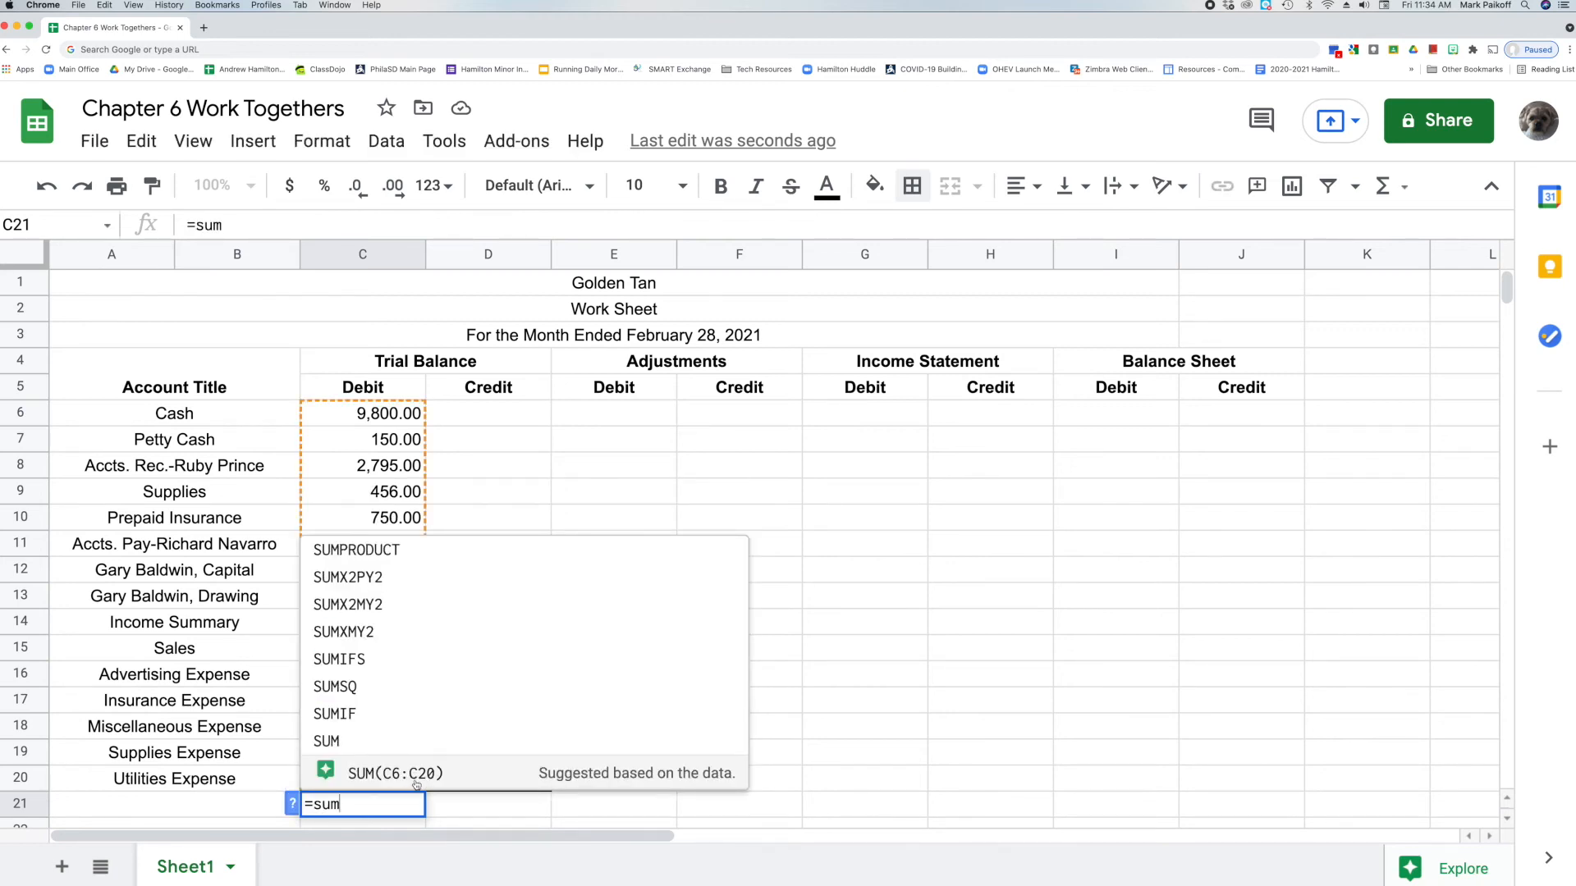
left_click(419, 775)
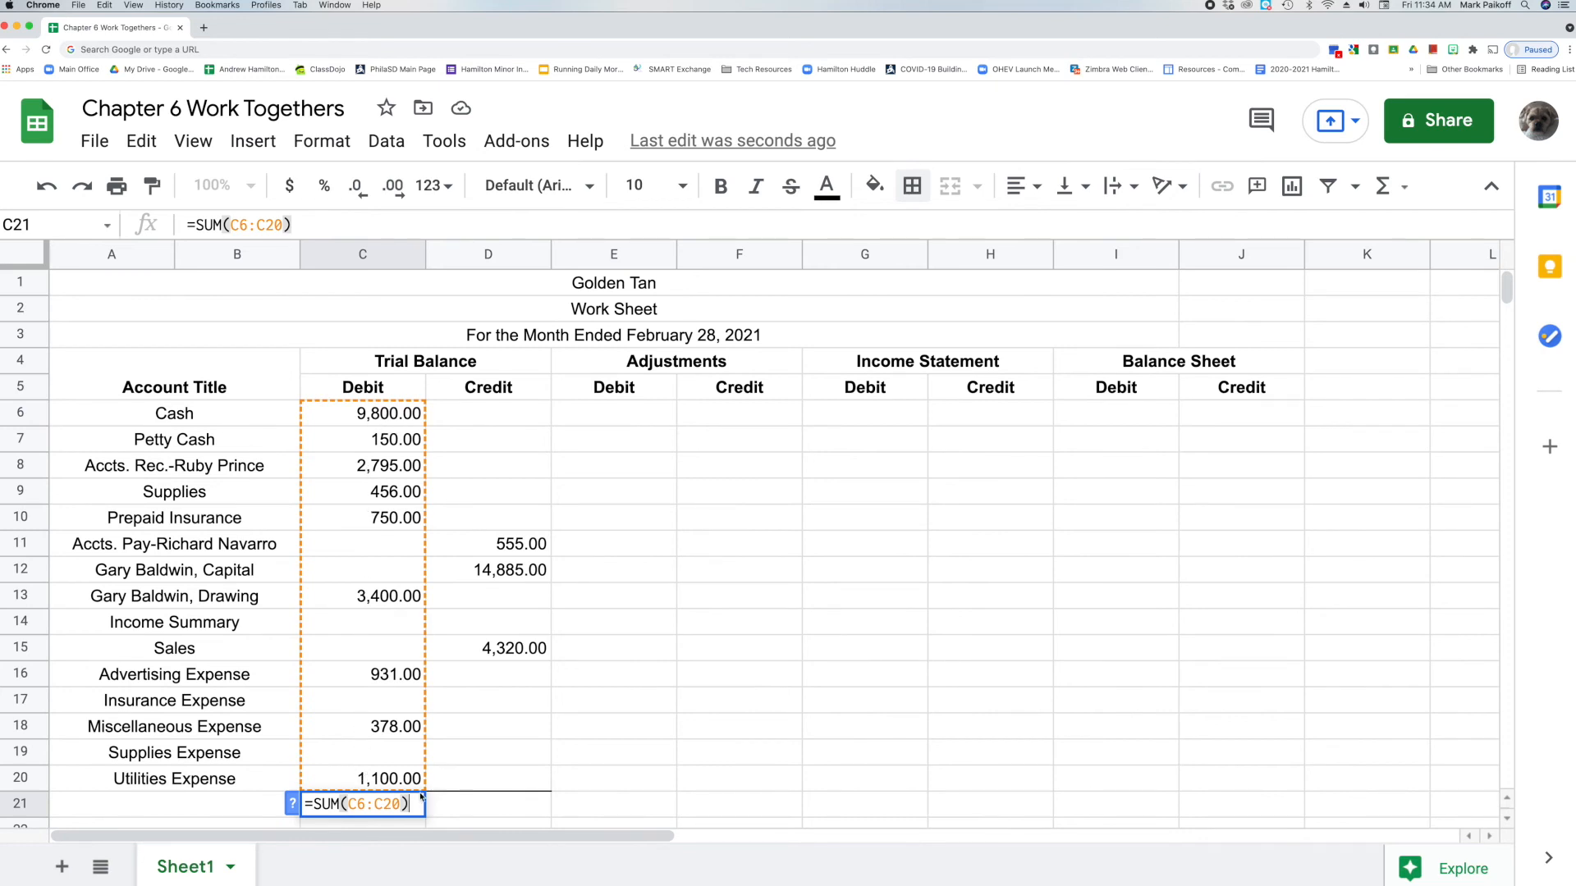
key("Return")
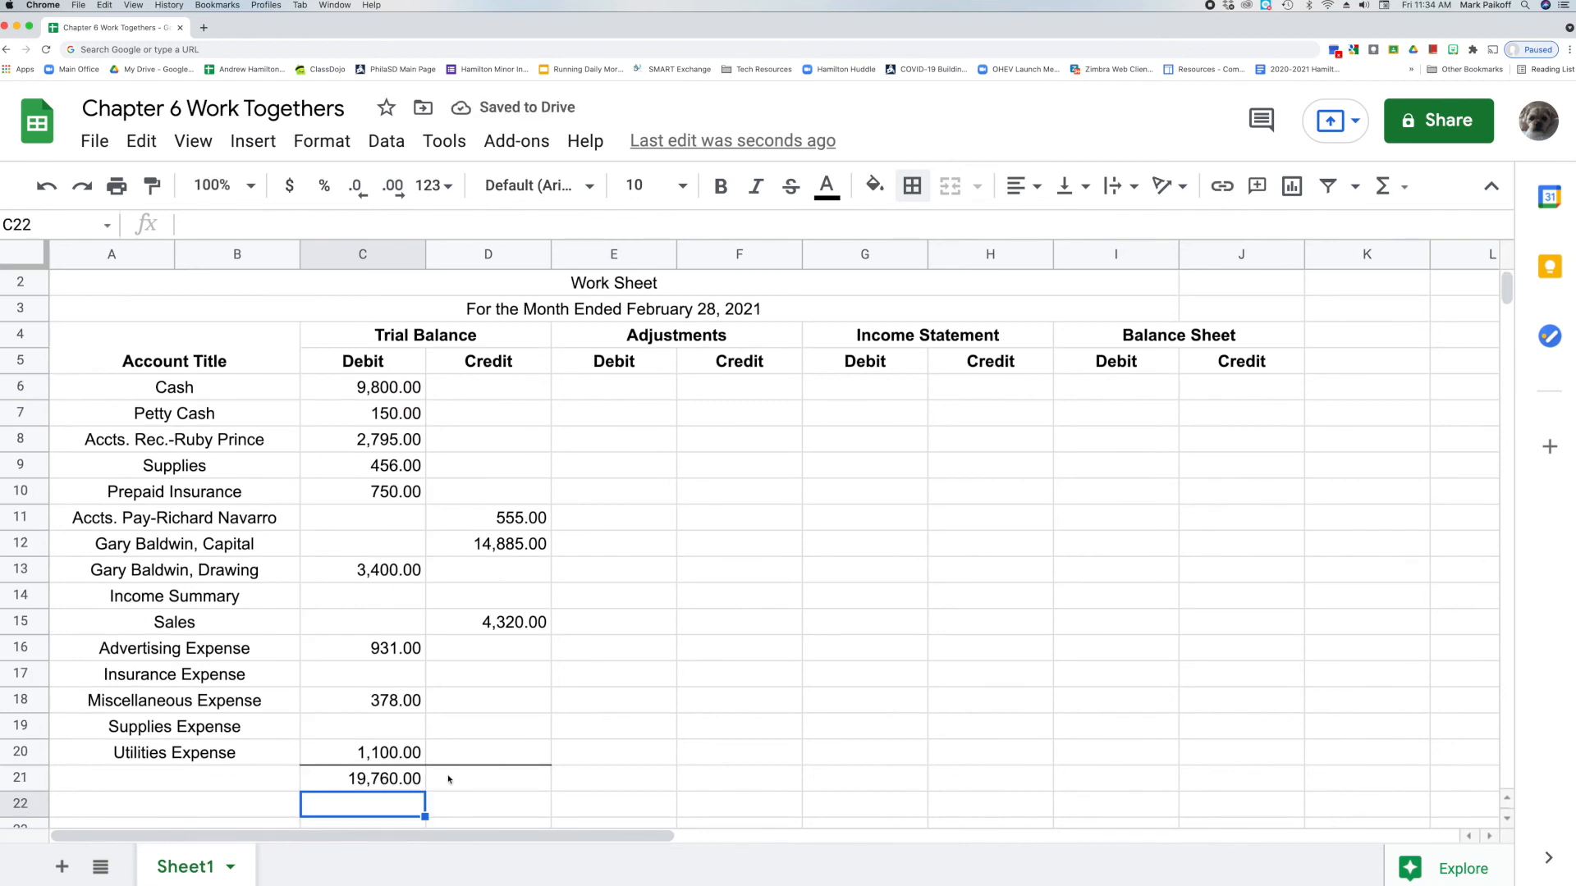
Total the Trial Balance credit column in D21 with the formula =SUM(D6:D20).
left_click(449, 779)
double_click(454, 780)
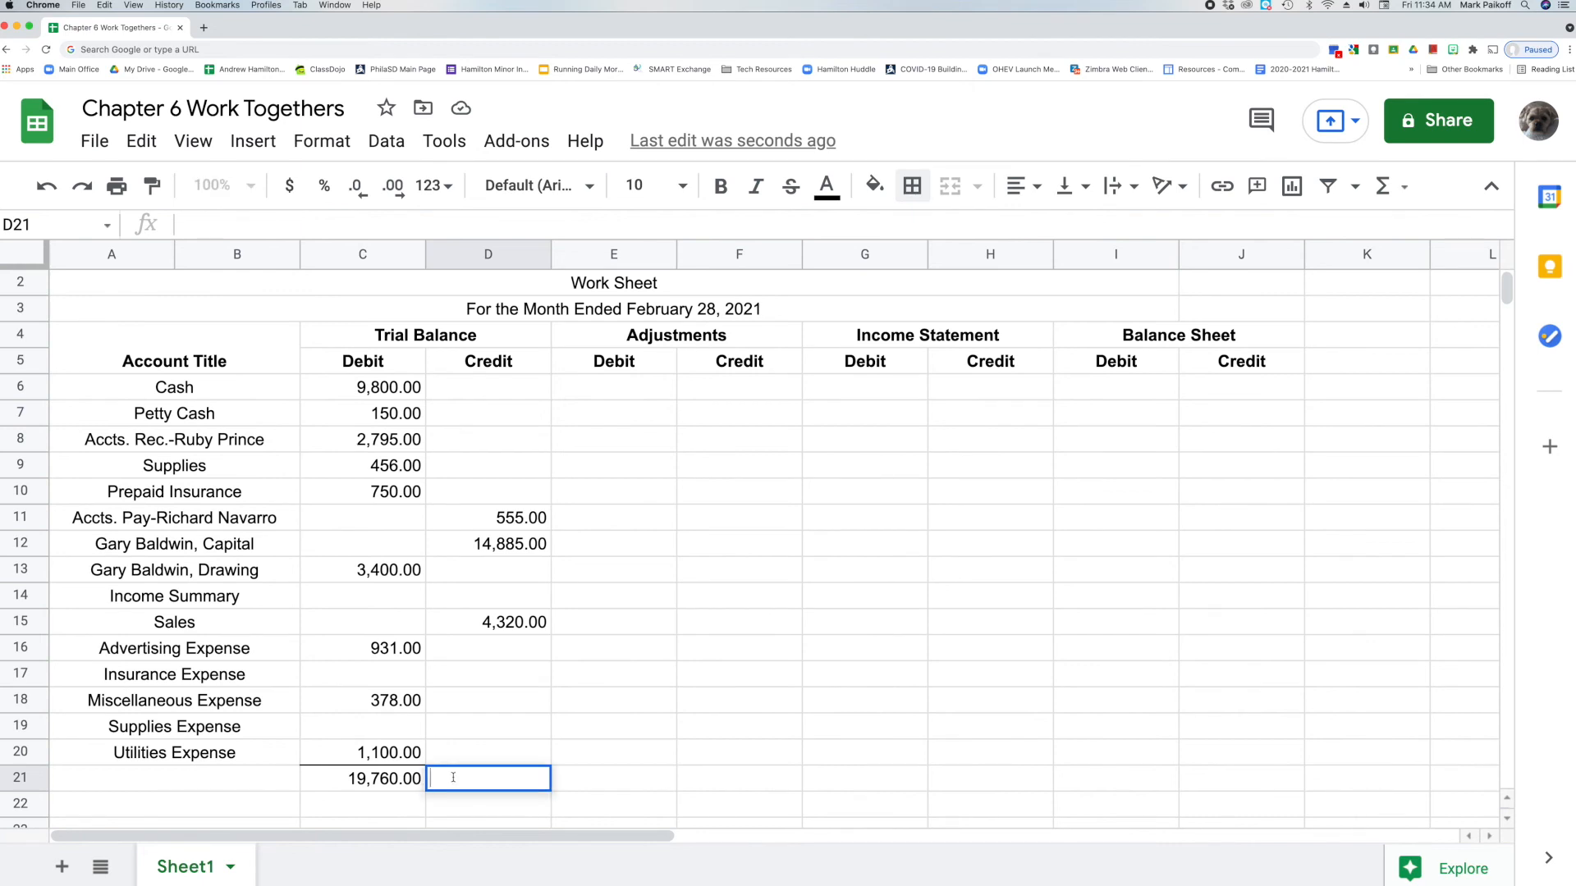
type("=")
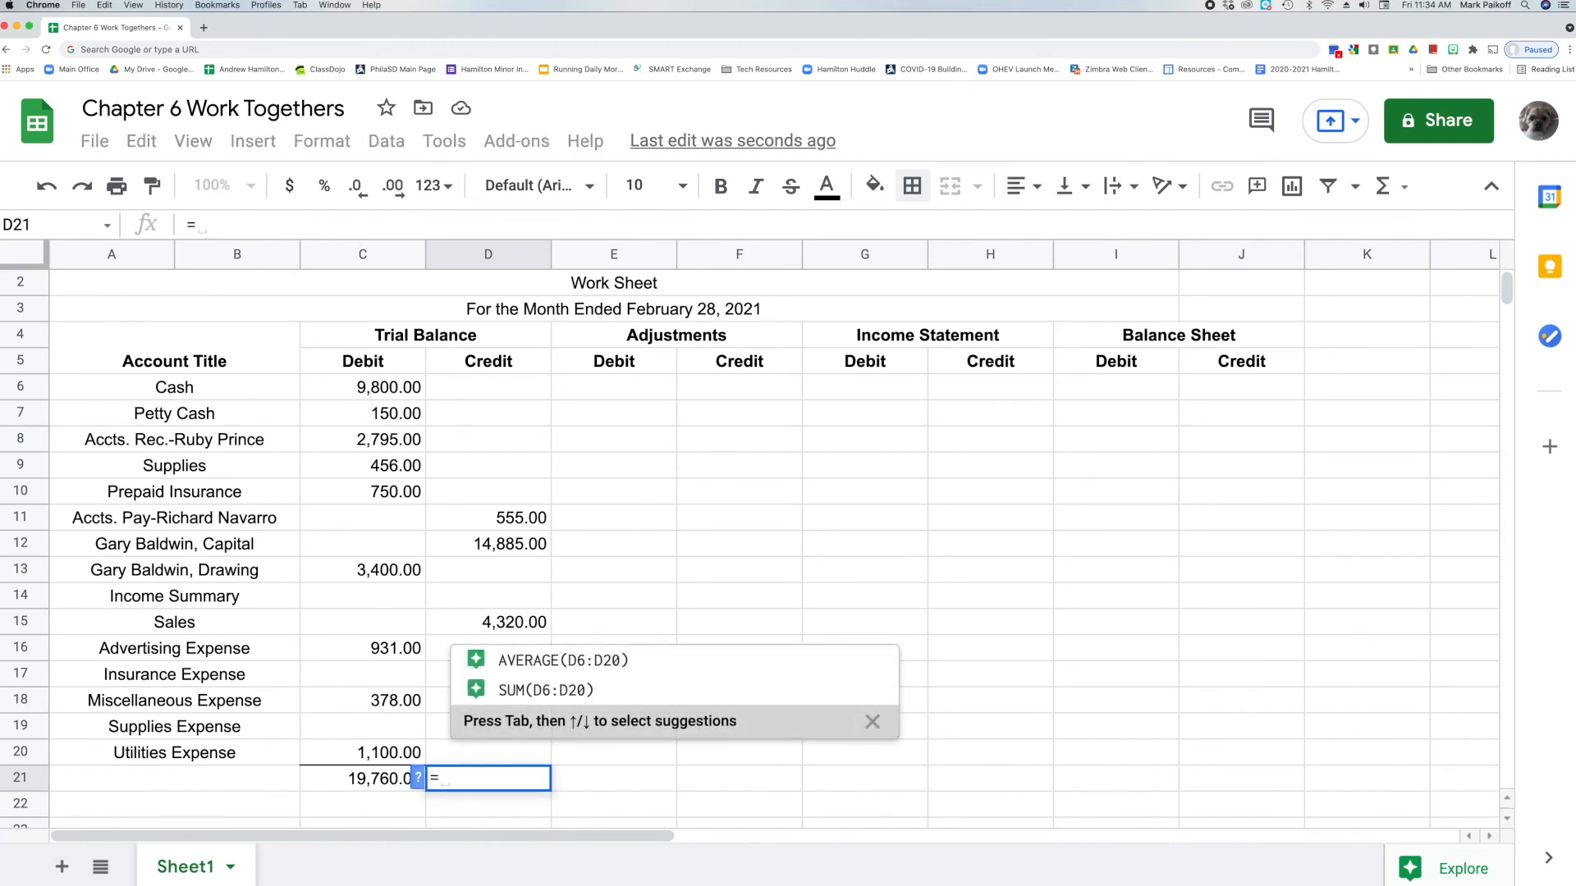
type("su")
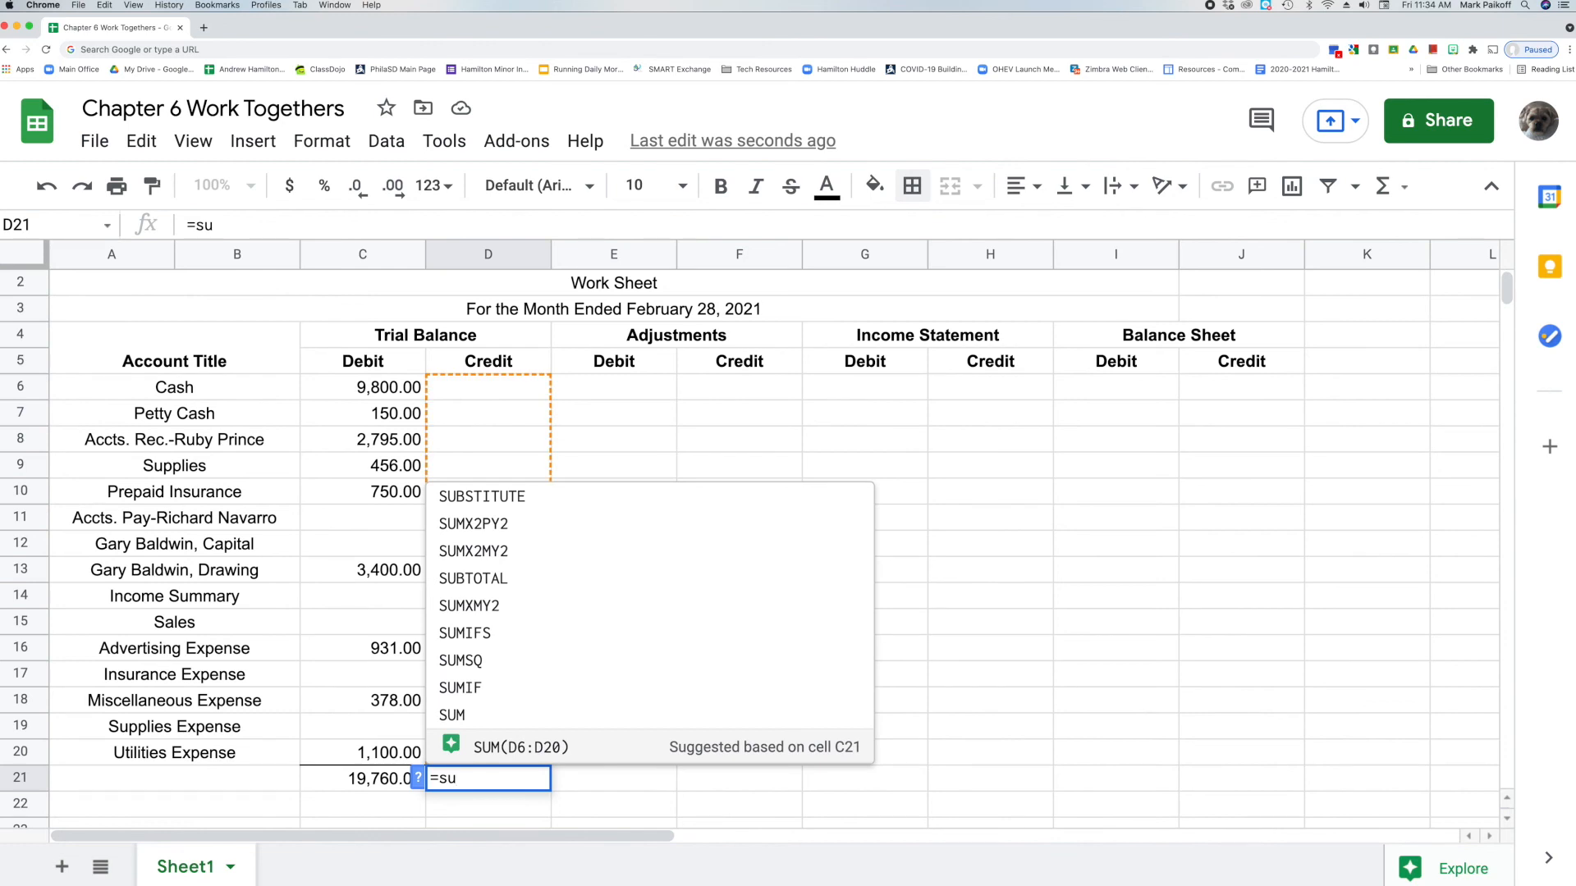
type("m")
left_click(479, 743)
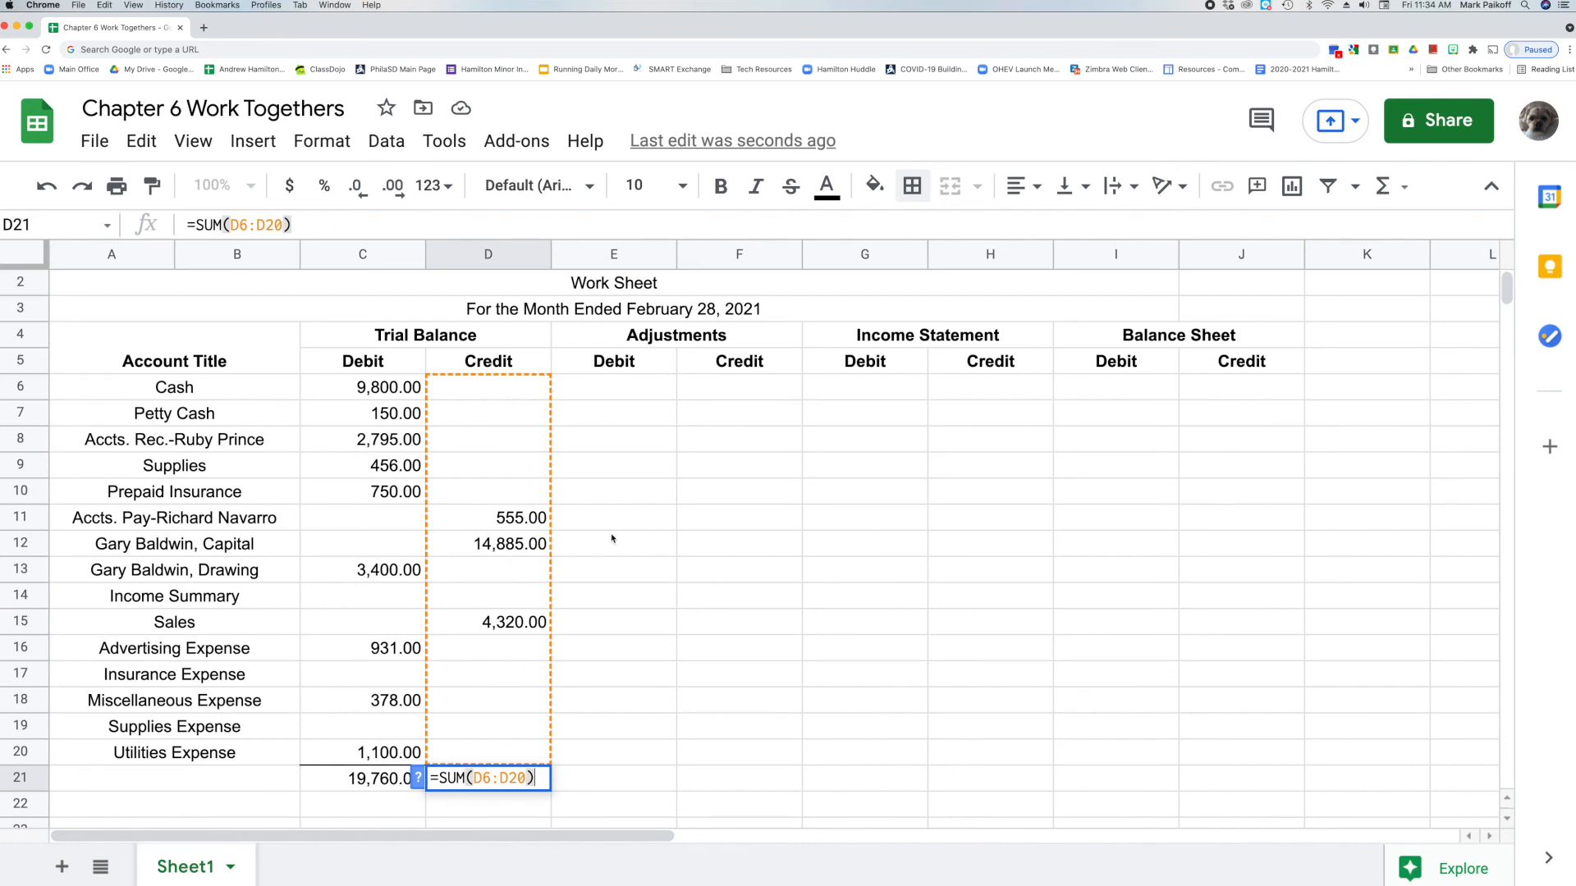
key("Return")
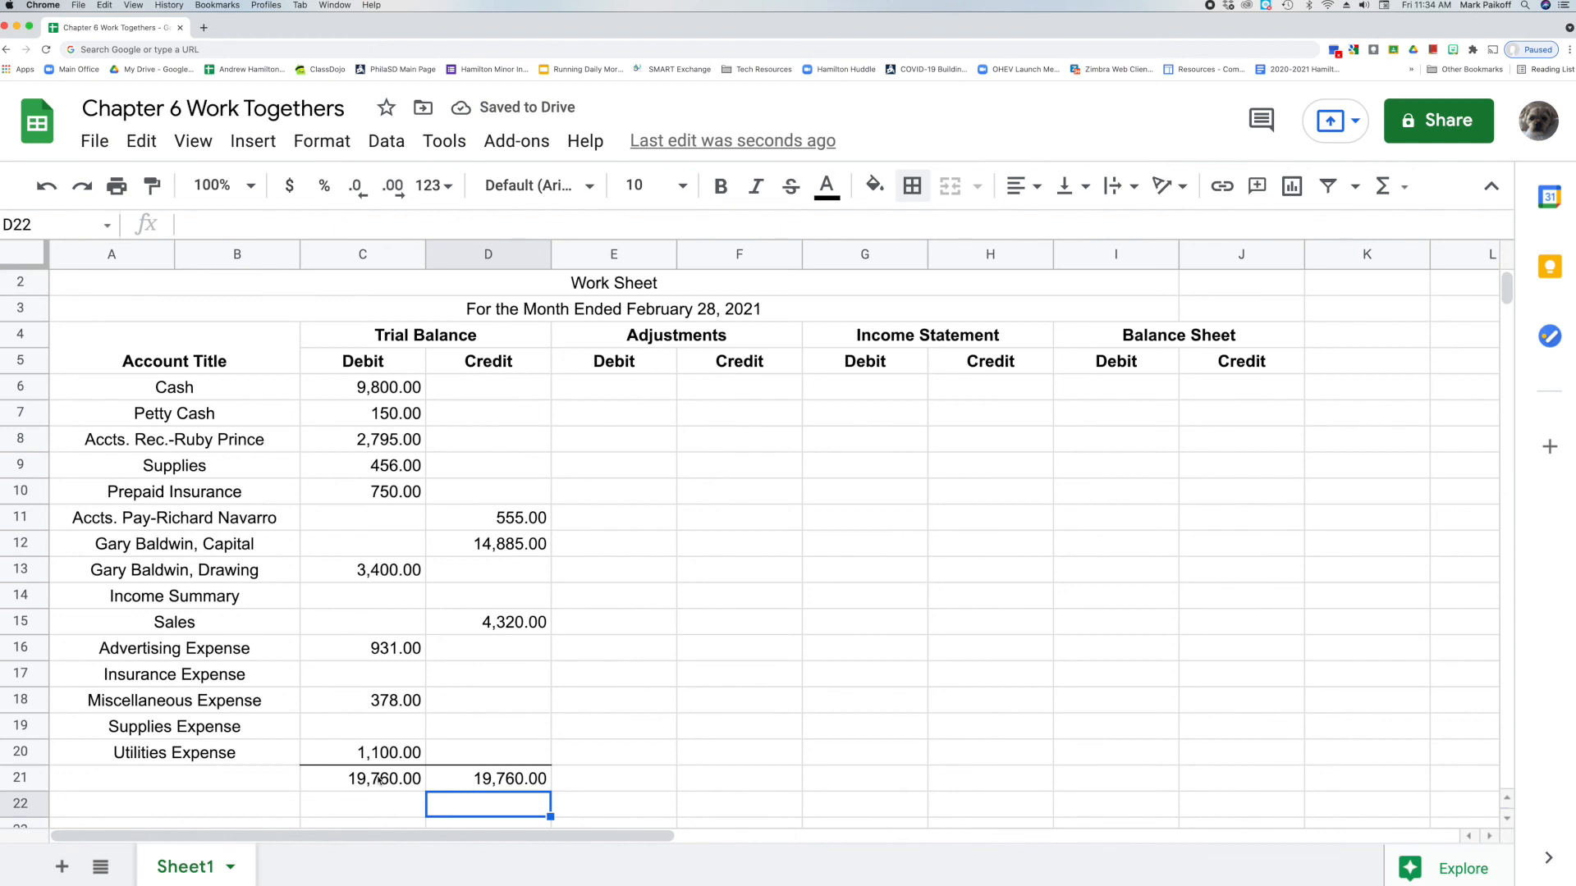
Add a double-line bottom border beneath the Trial Balance debit and credit totals, C21:D21.
left_click_drag(379, 780, 465, 778)
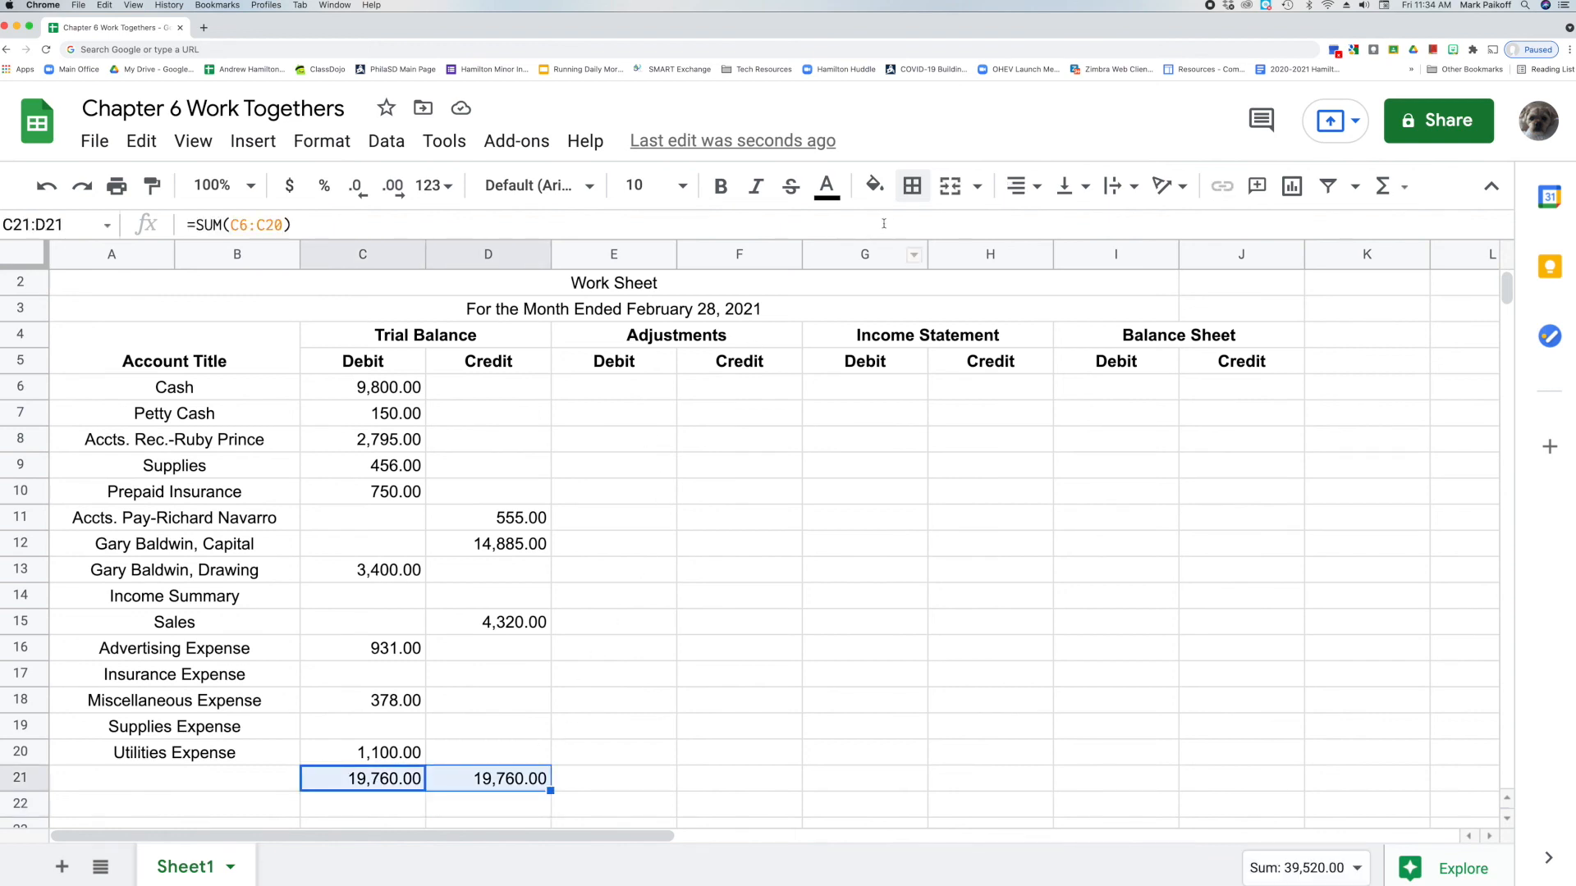
left_click(914, 191)
left_click(1108, 271)
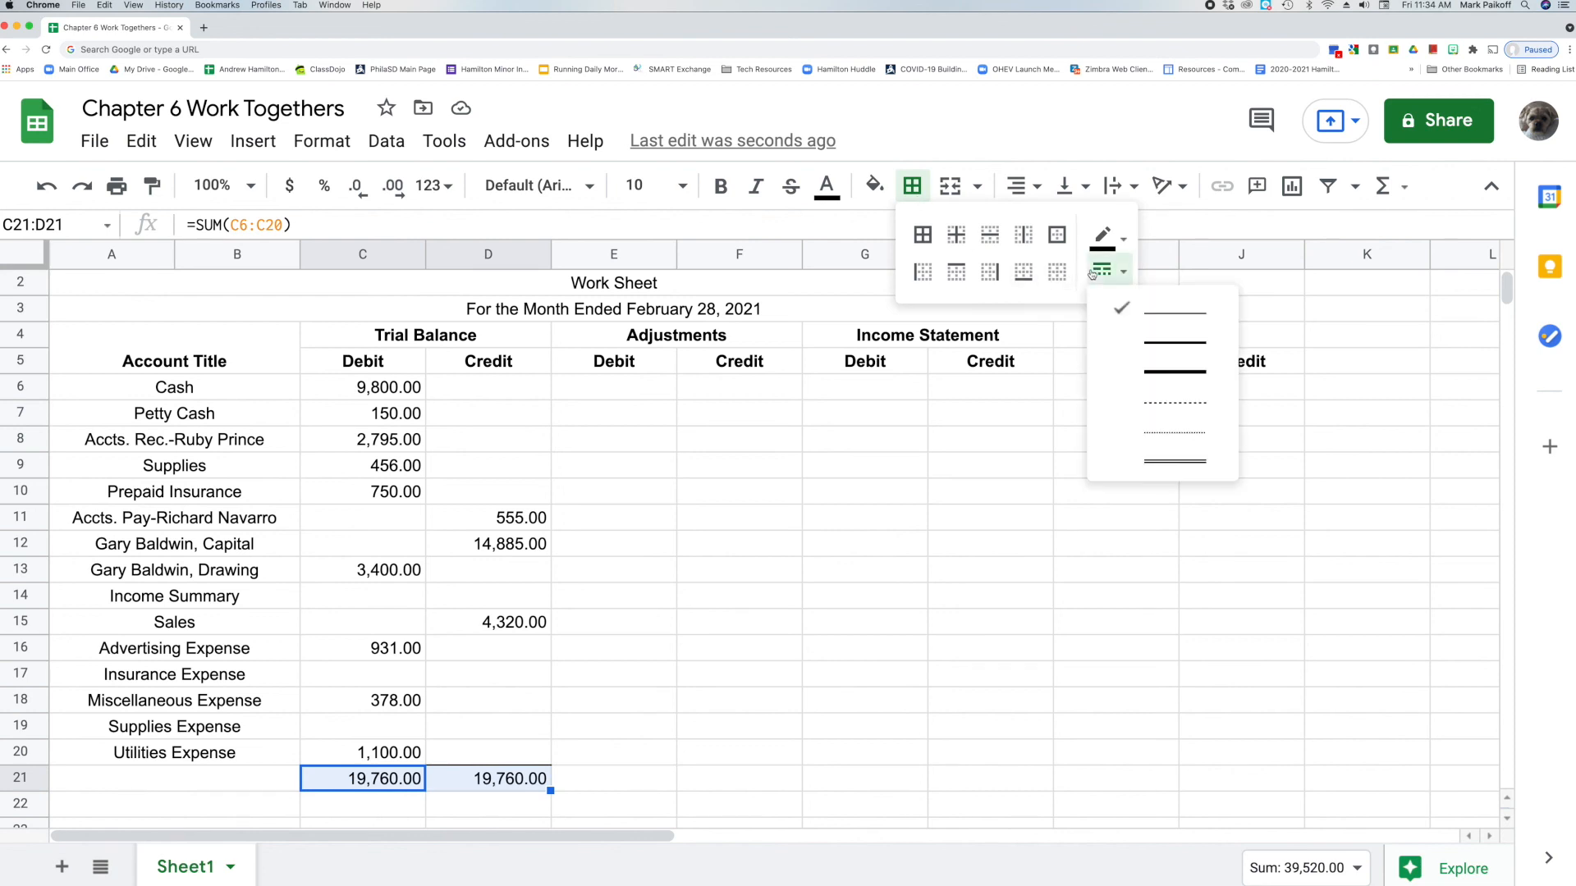
left_click(1162, 458)
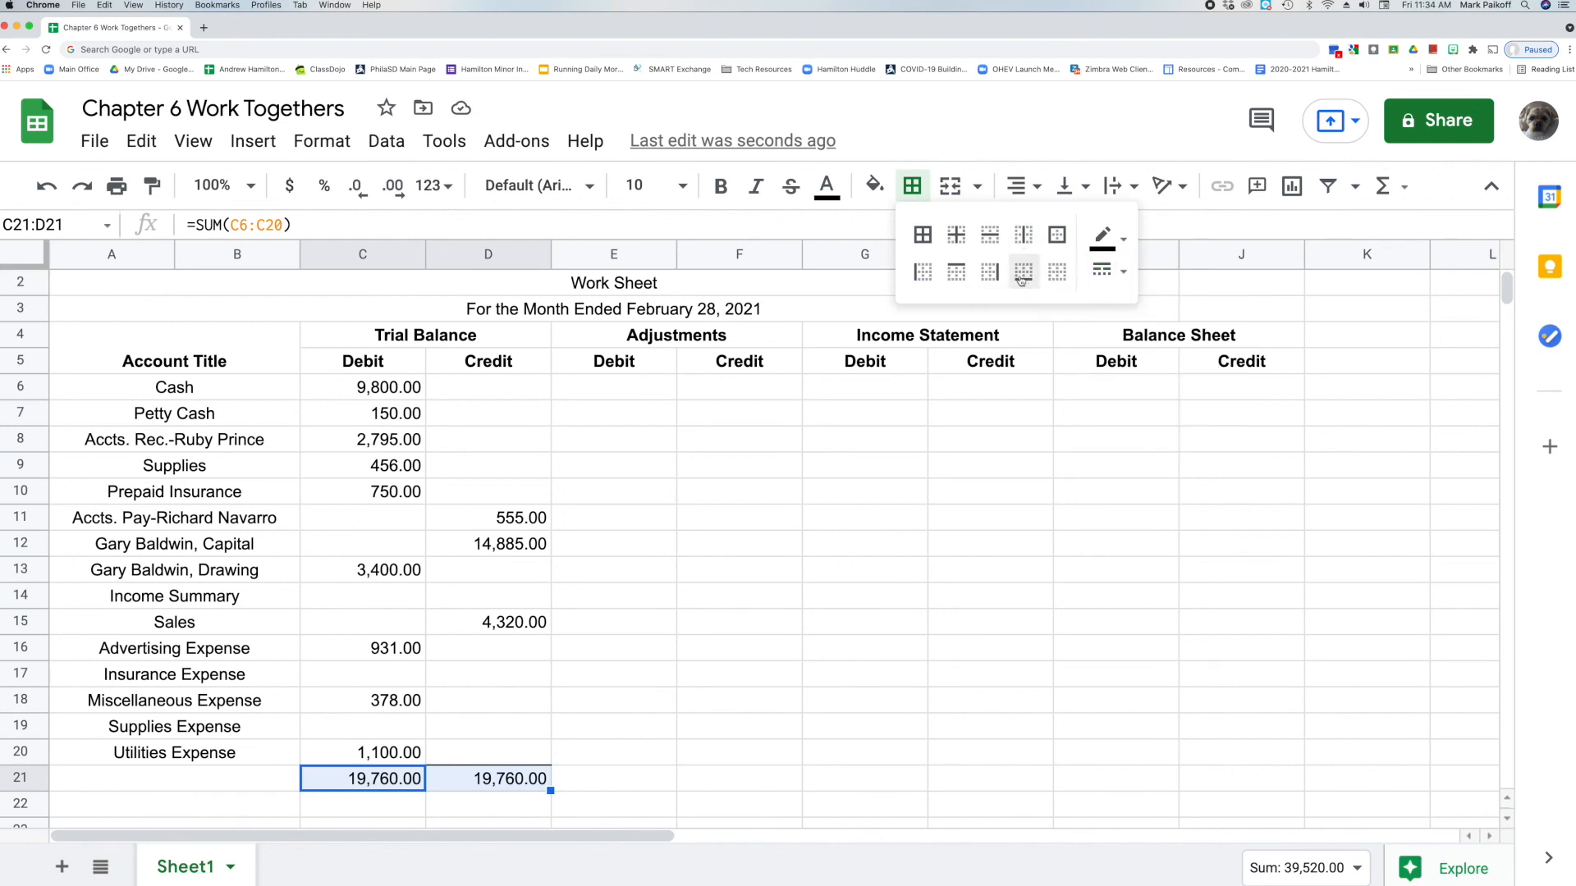
left_click(1023, 271)
left_click(596, 781)
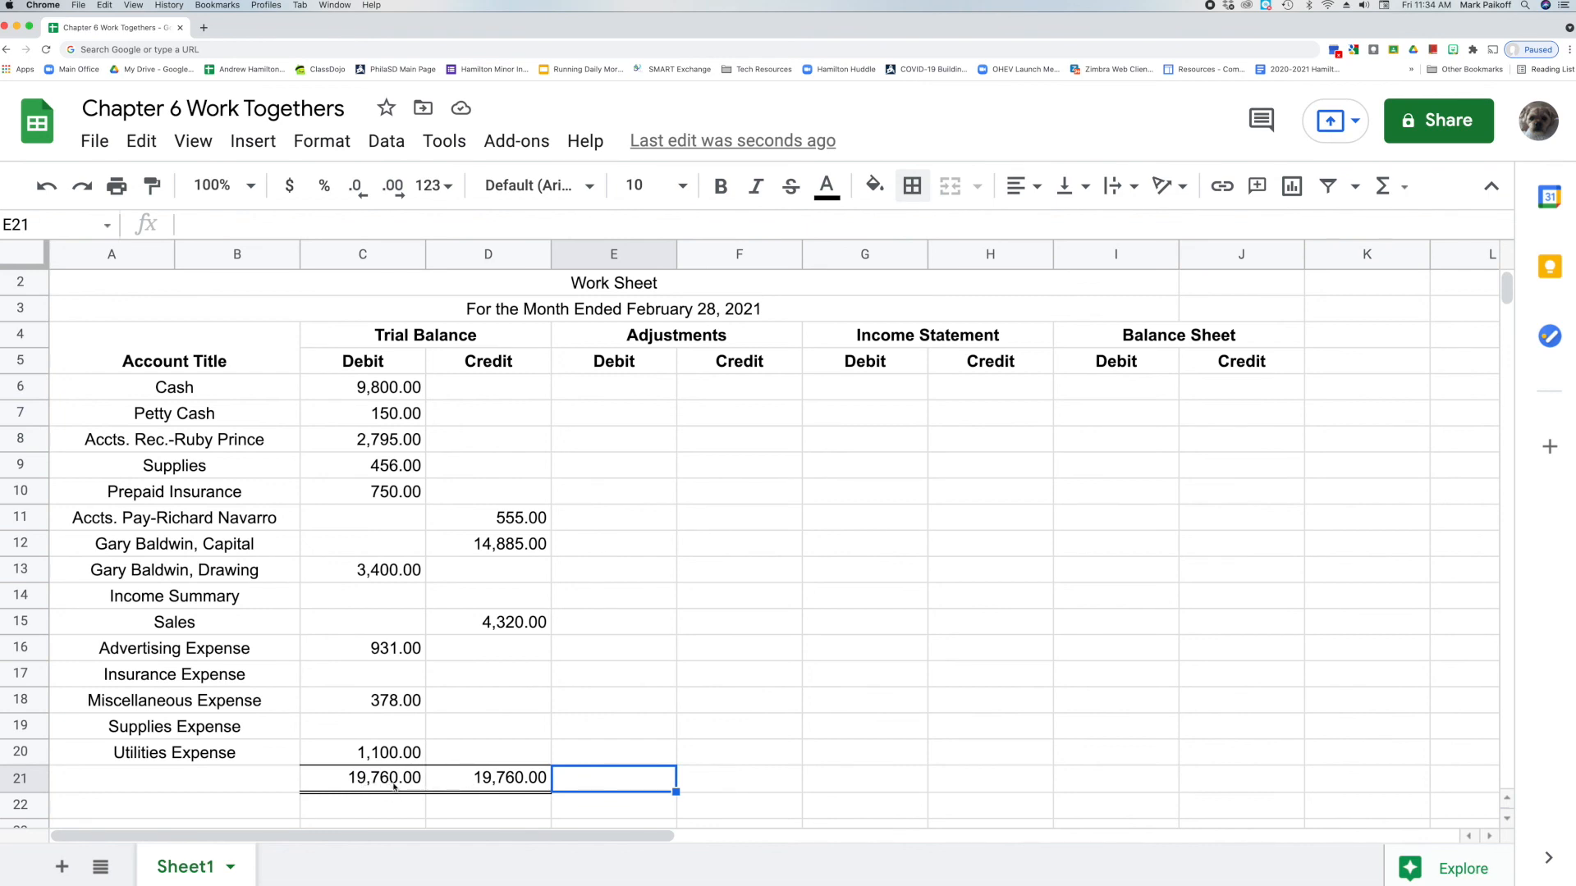
left_click(344, 784)
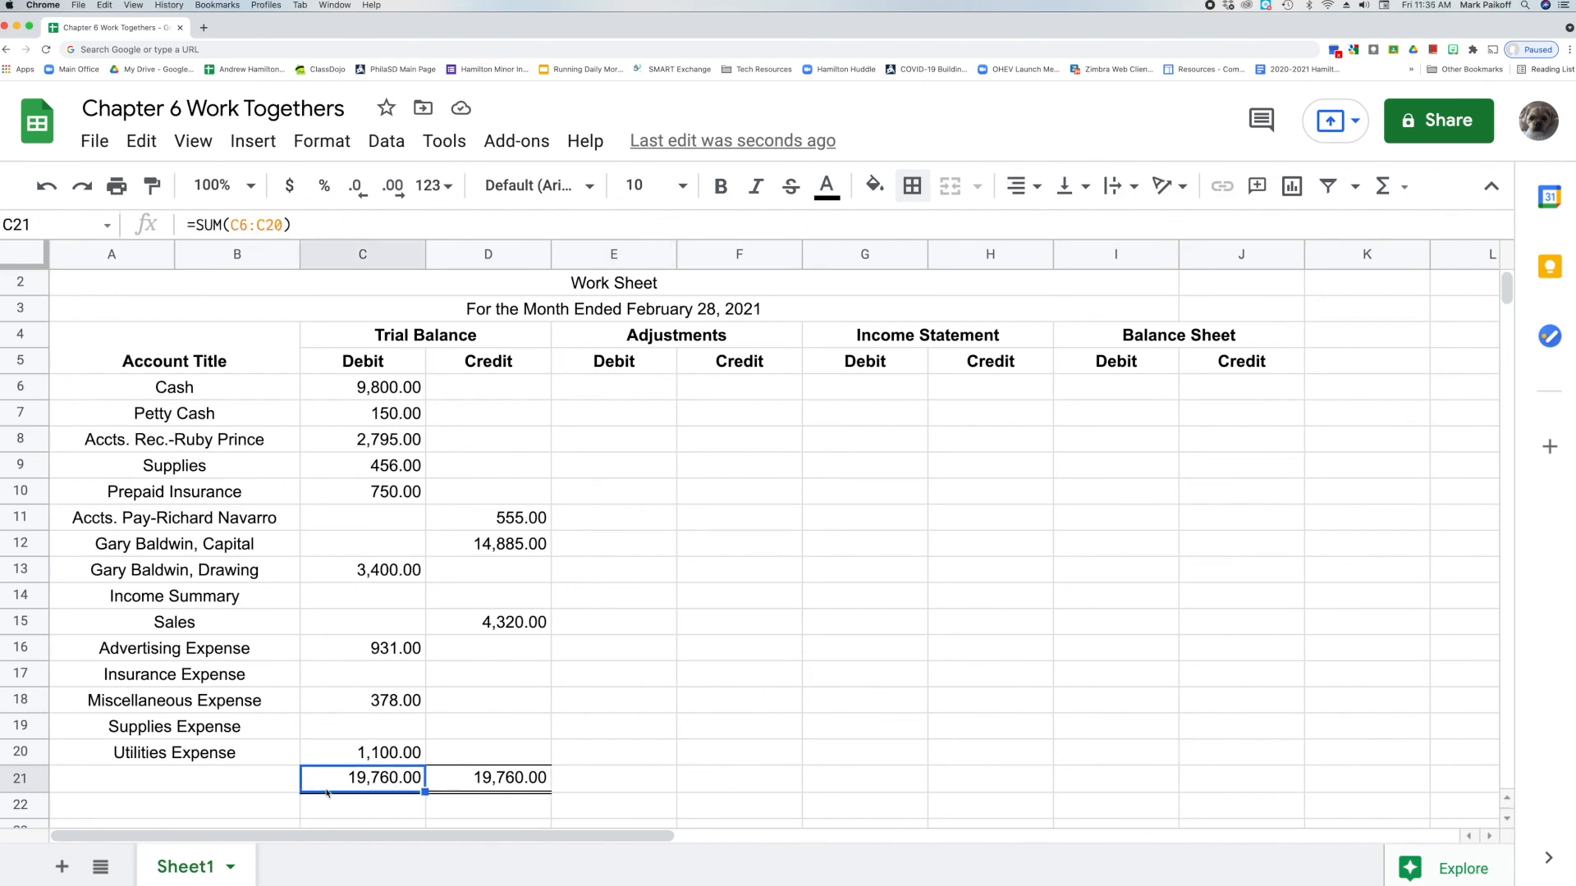
left_click(241, 789)
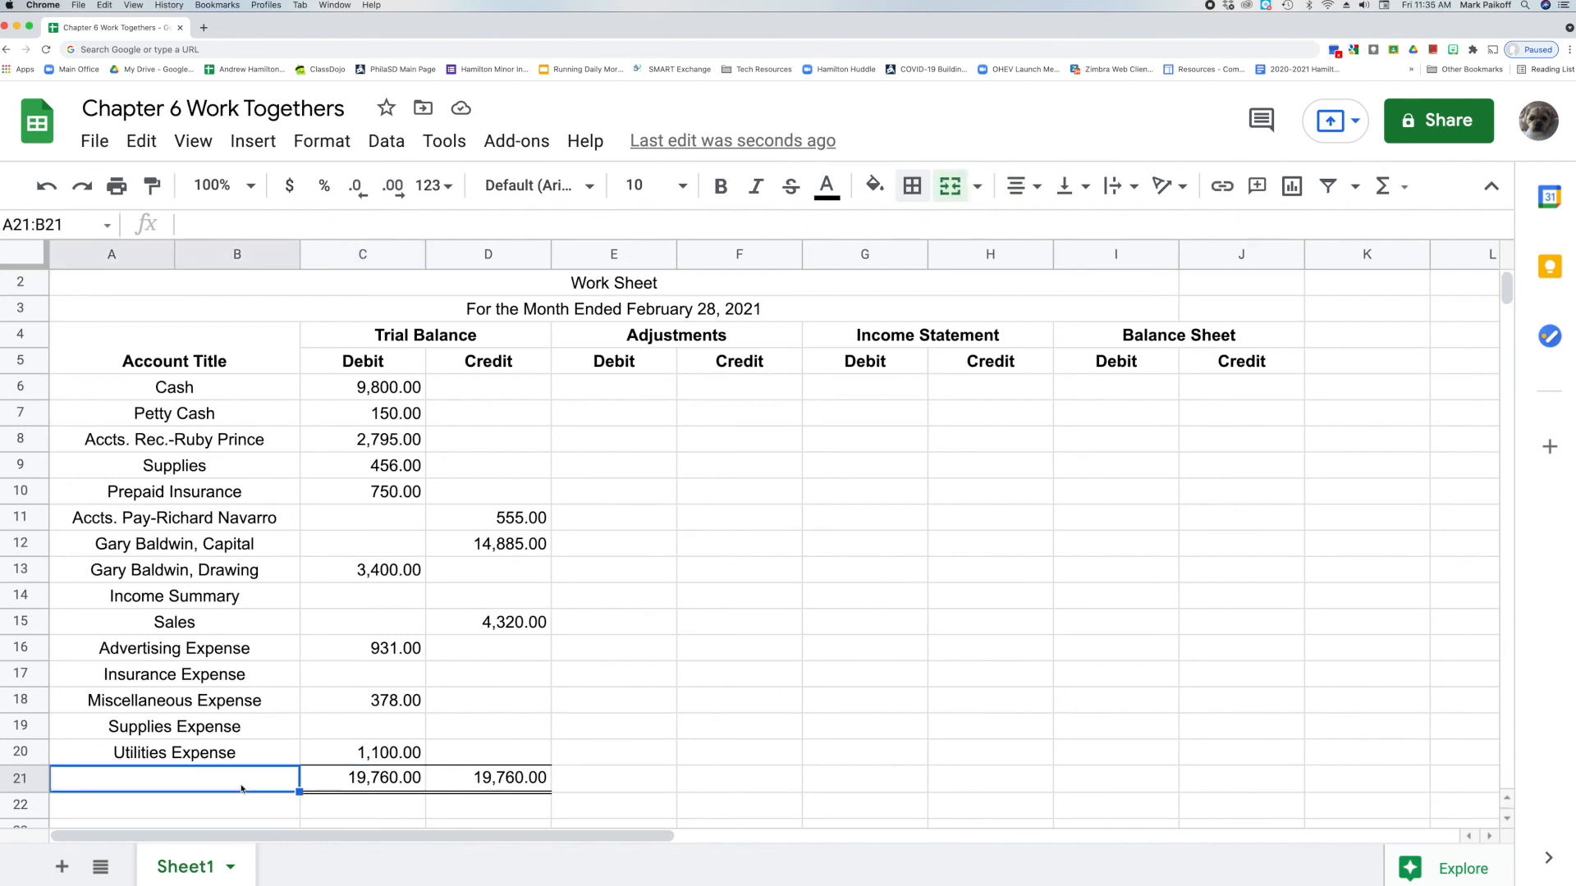